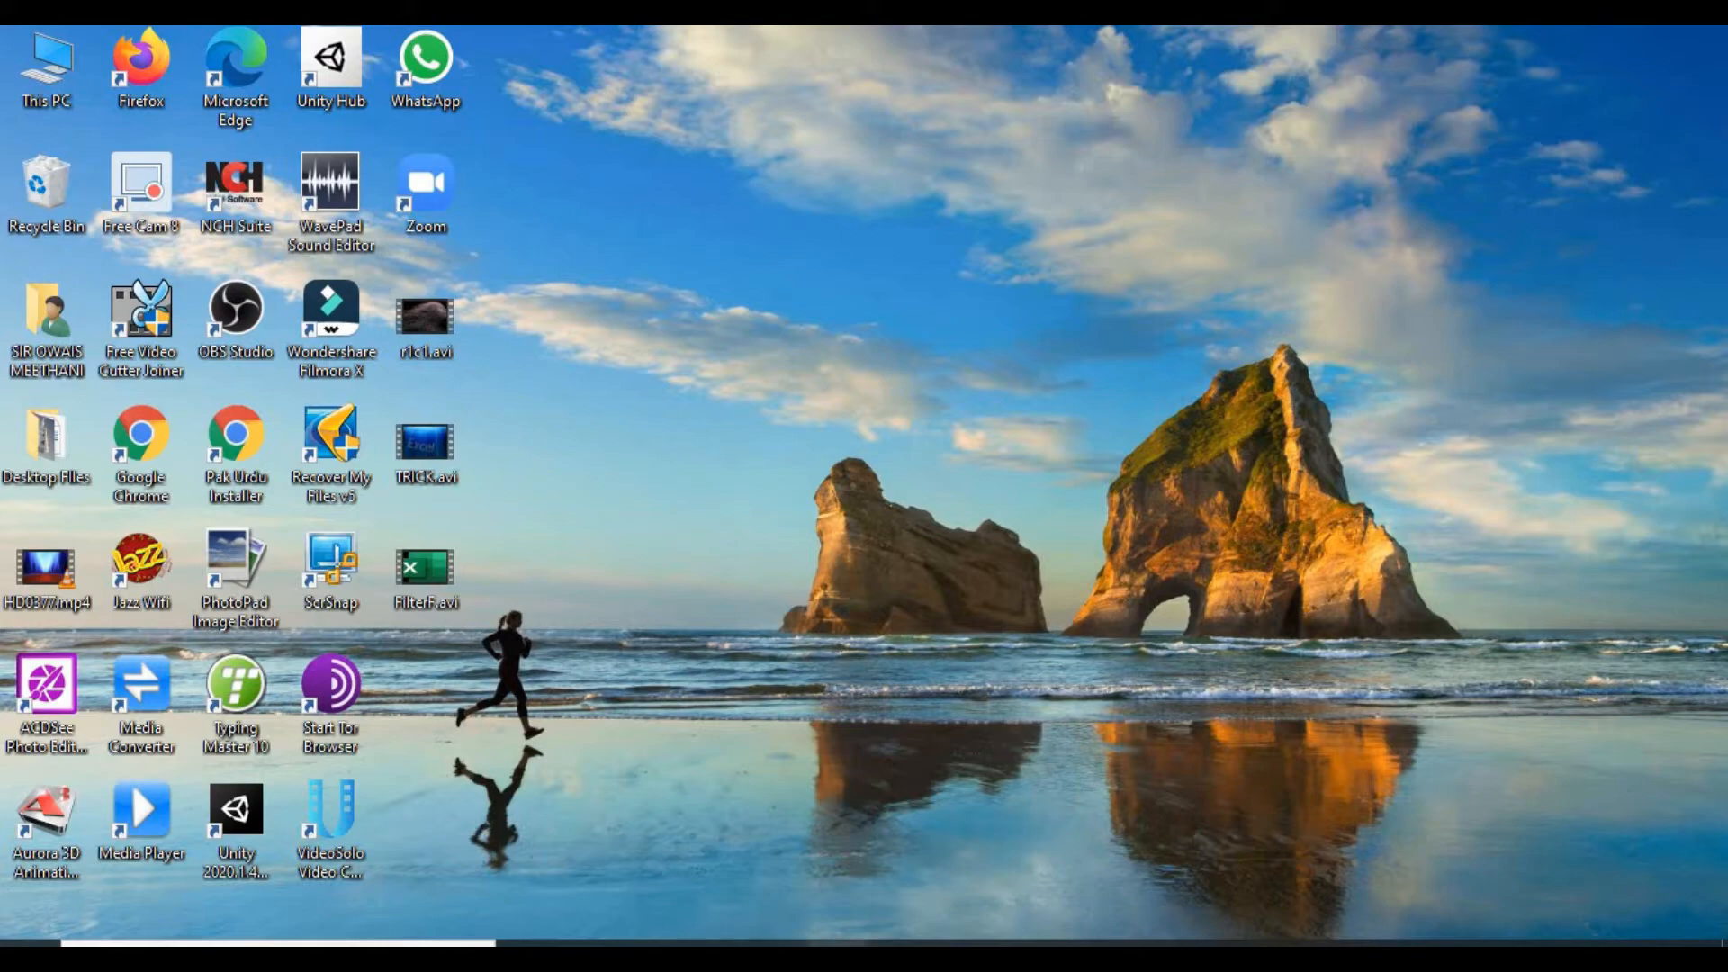
Step: Switch to the PivotTableLecture workbook open in the browser
{"action": "left_click", "coordinate": [834, 818]}
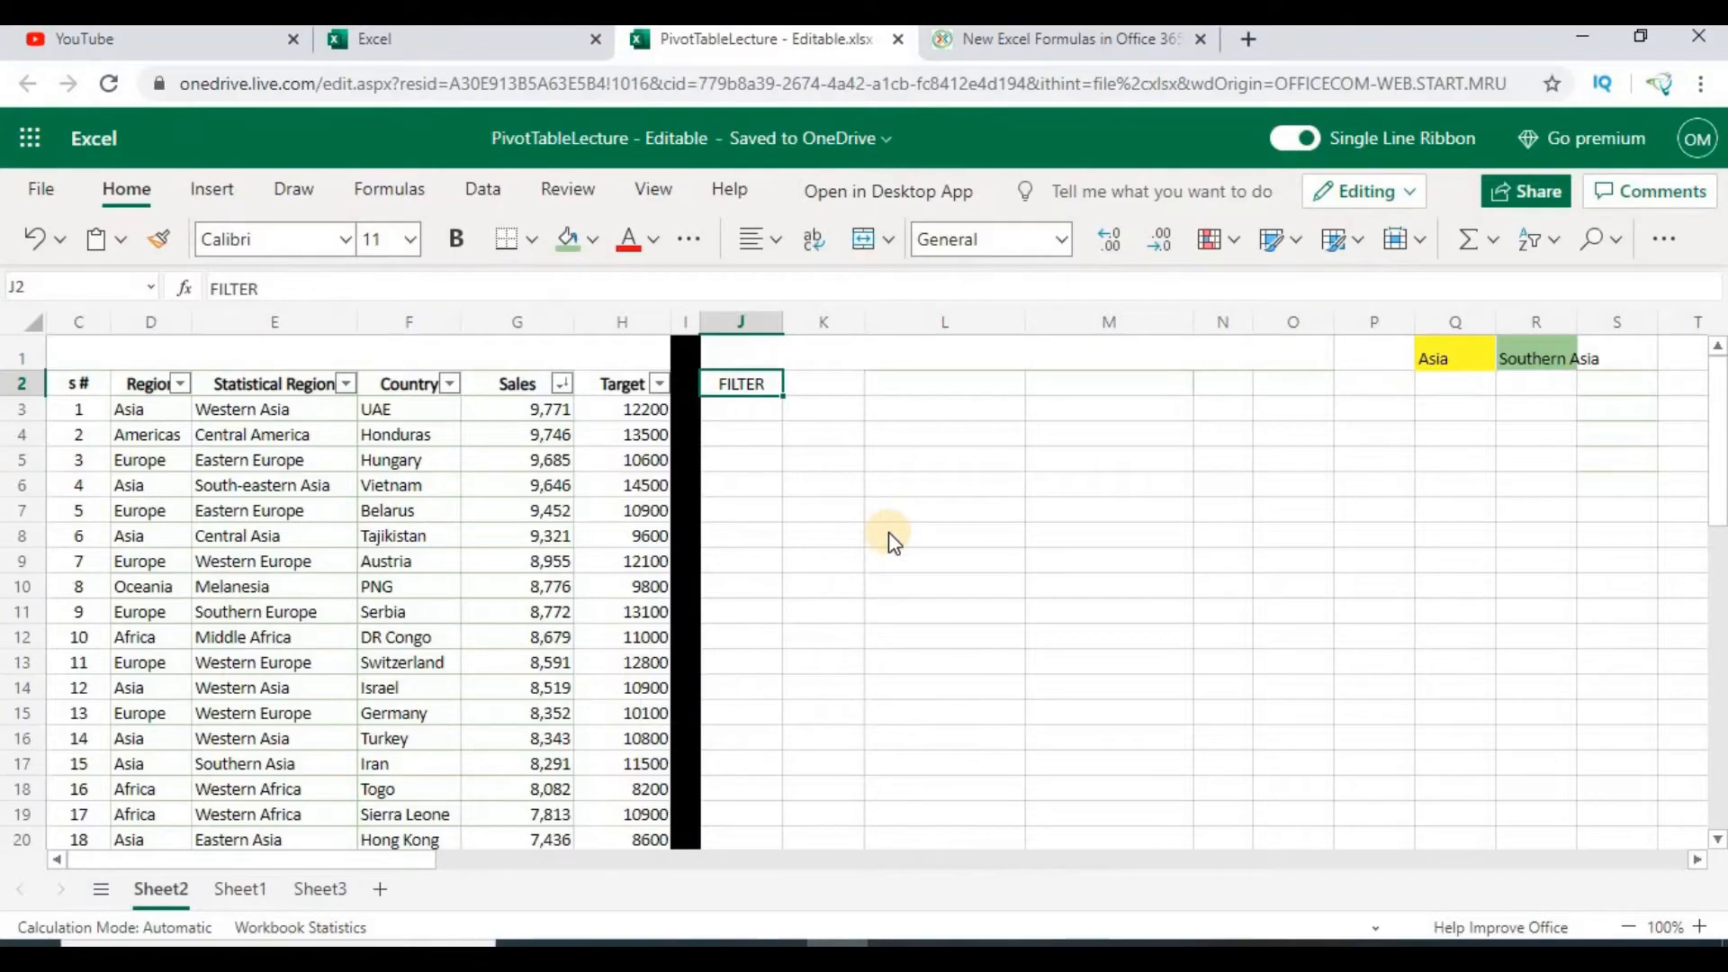
Step: Enter FILTER in cell J2, FILTER 2018 in J3 and July 2020 in J4
{"action": "type", "text": "FILTER"}
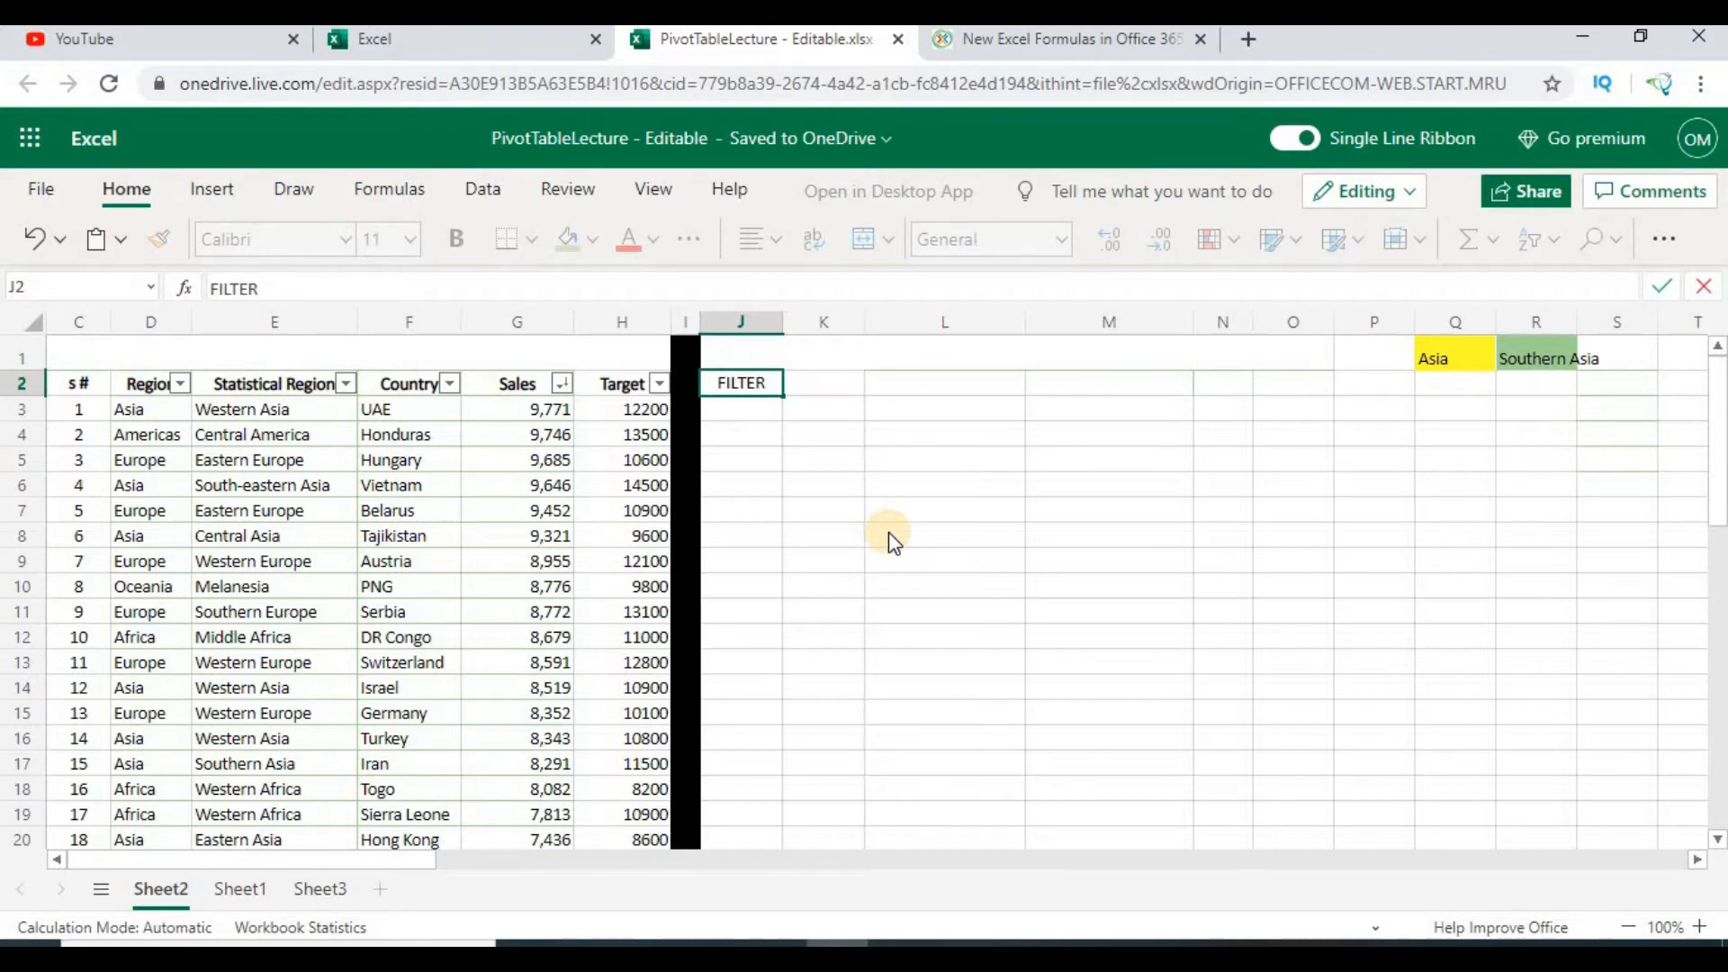
{"action": "key", "text": "Return"}
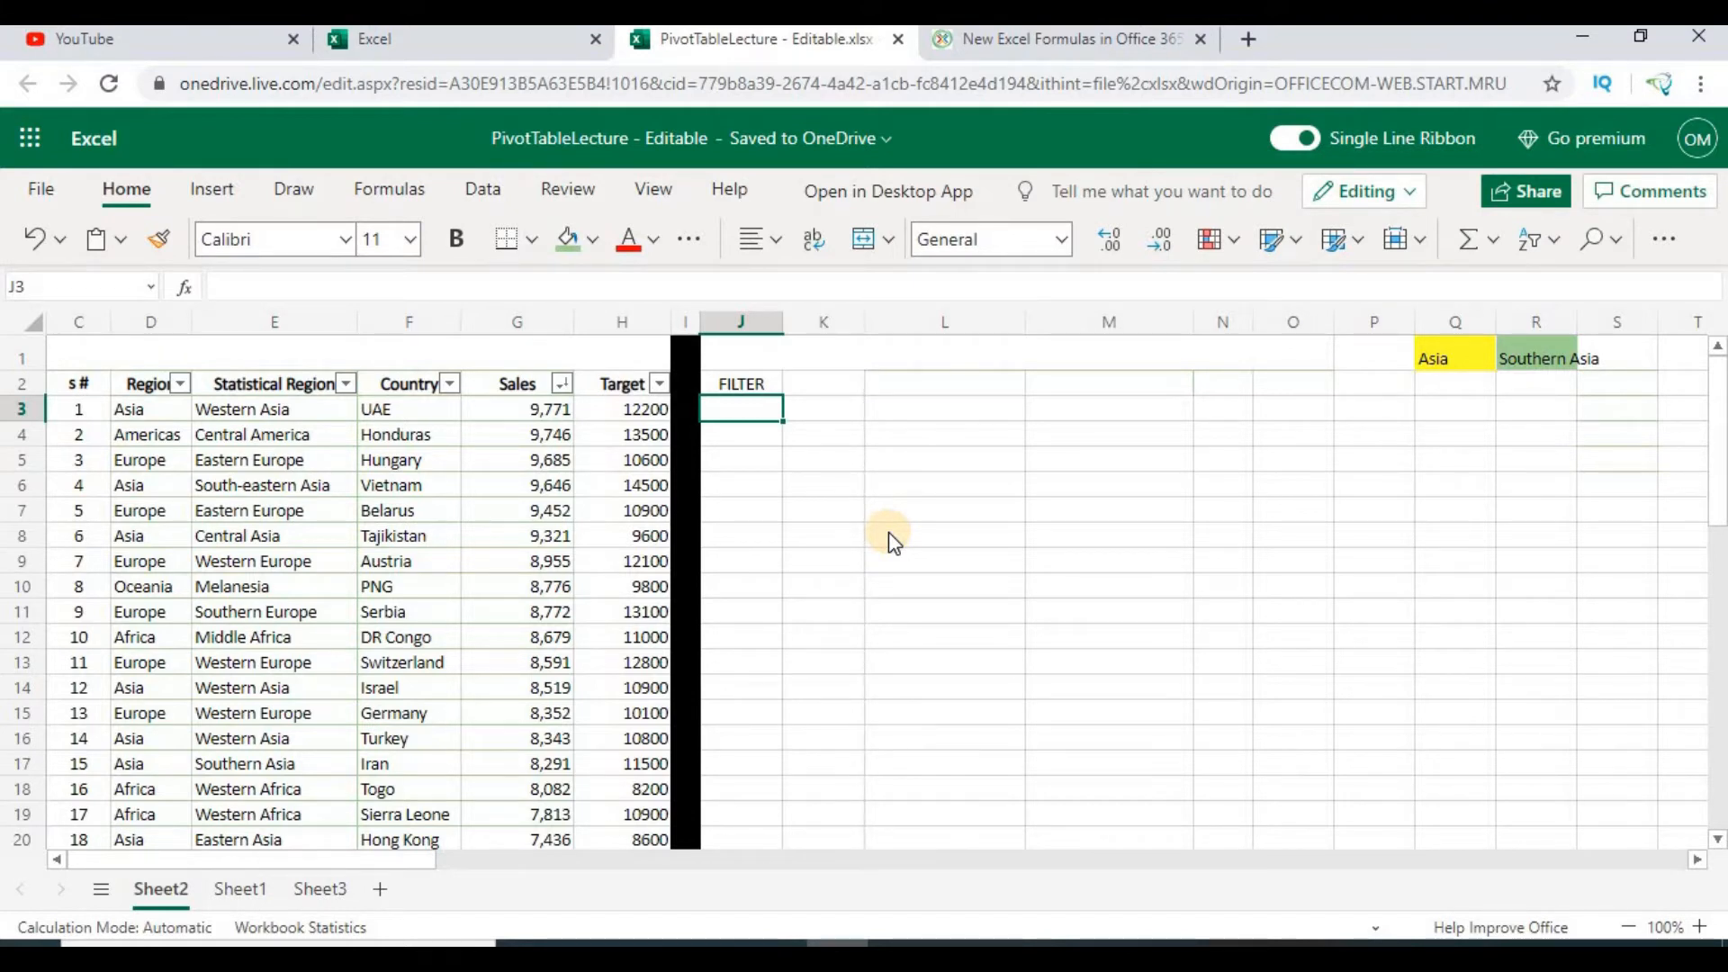
{"action": "type", "text": "FILTER"}
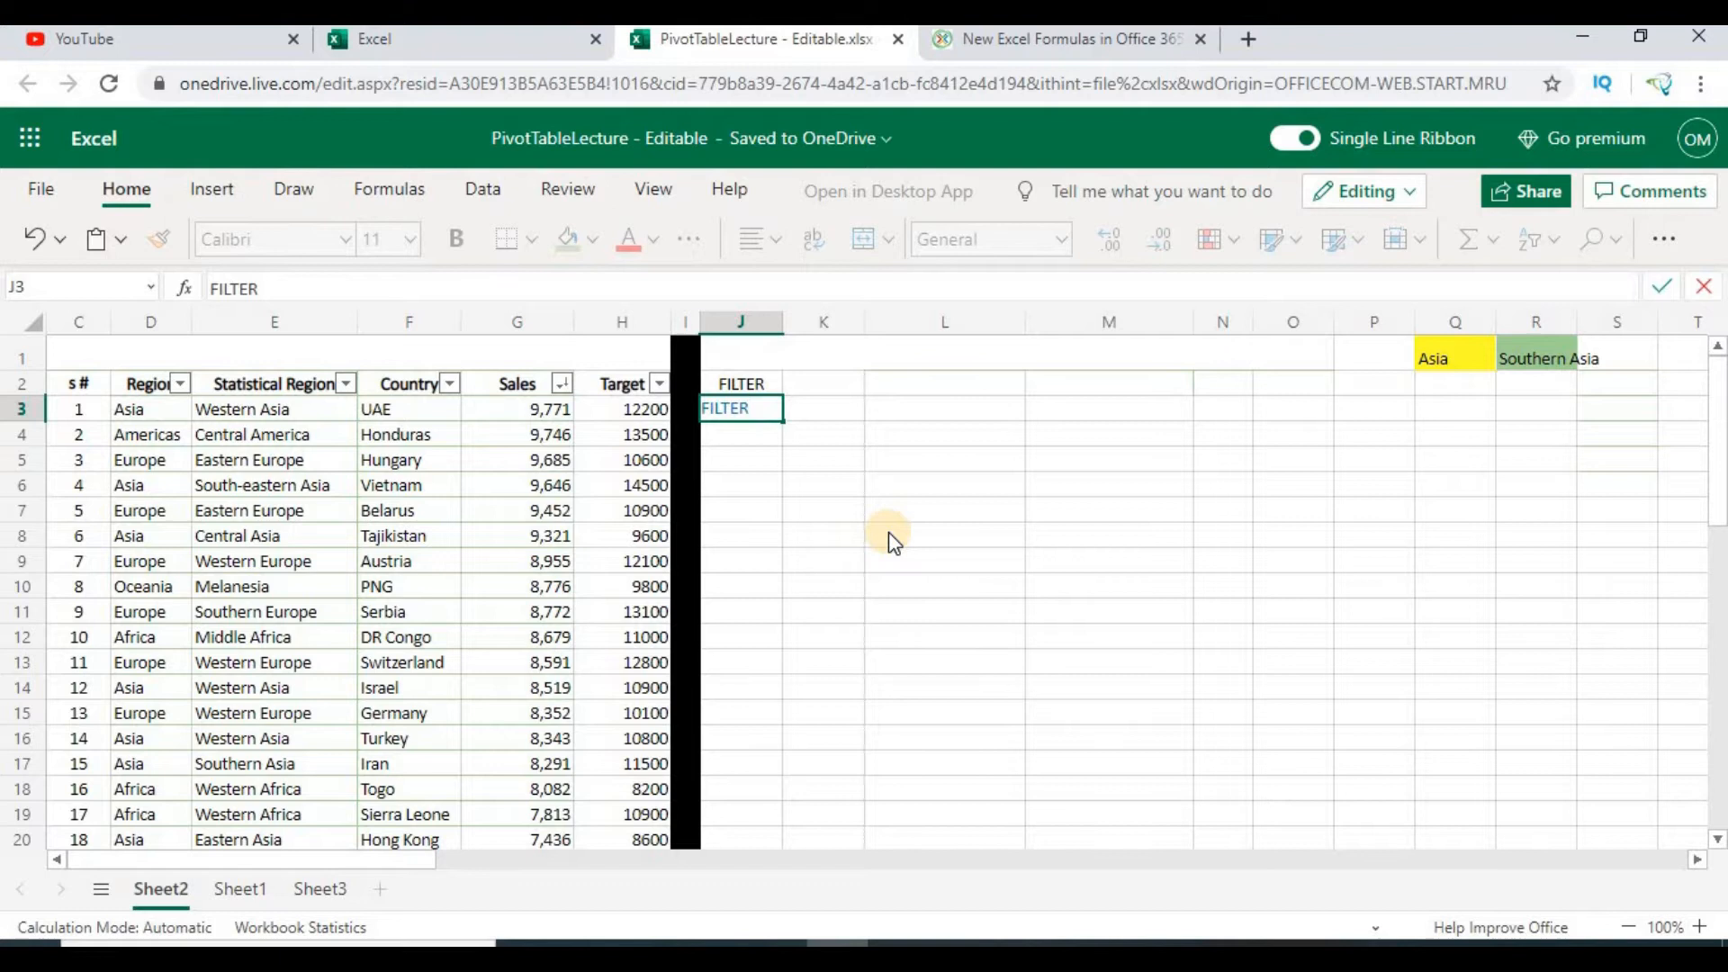
{"action": "type", "text": " 2018"}
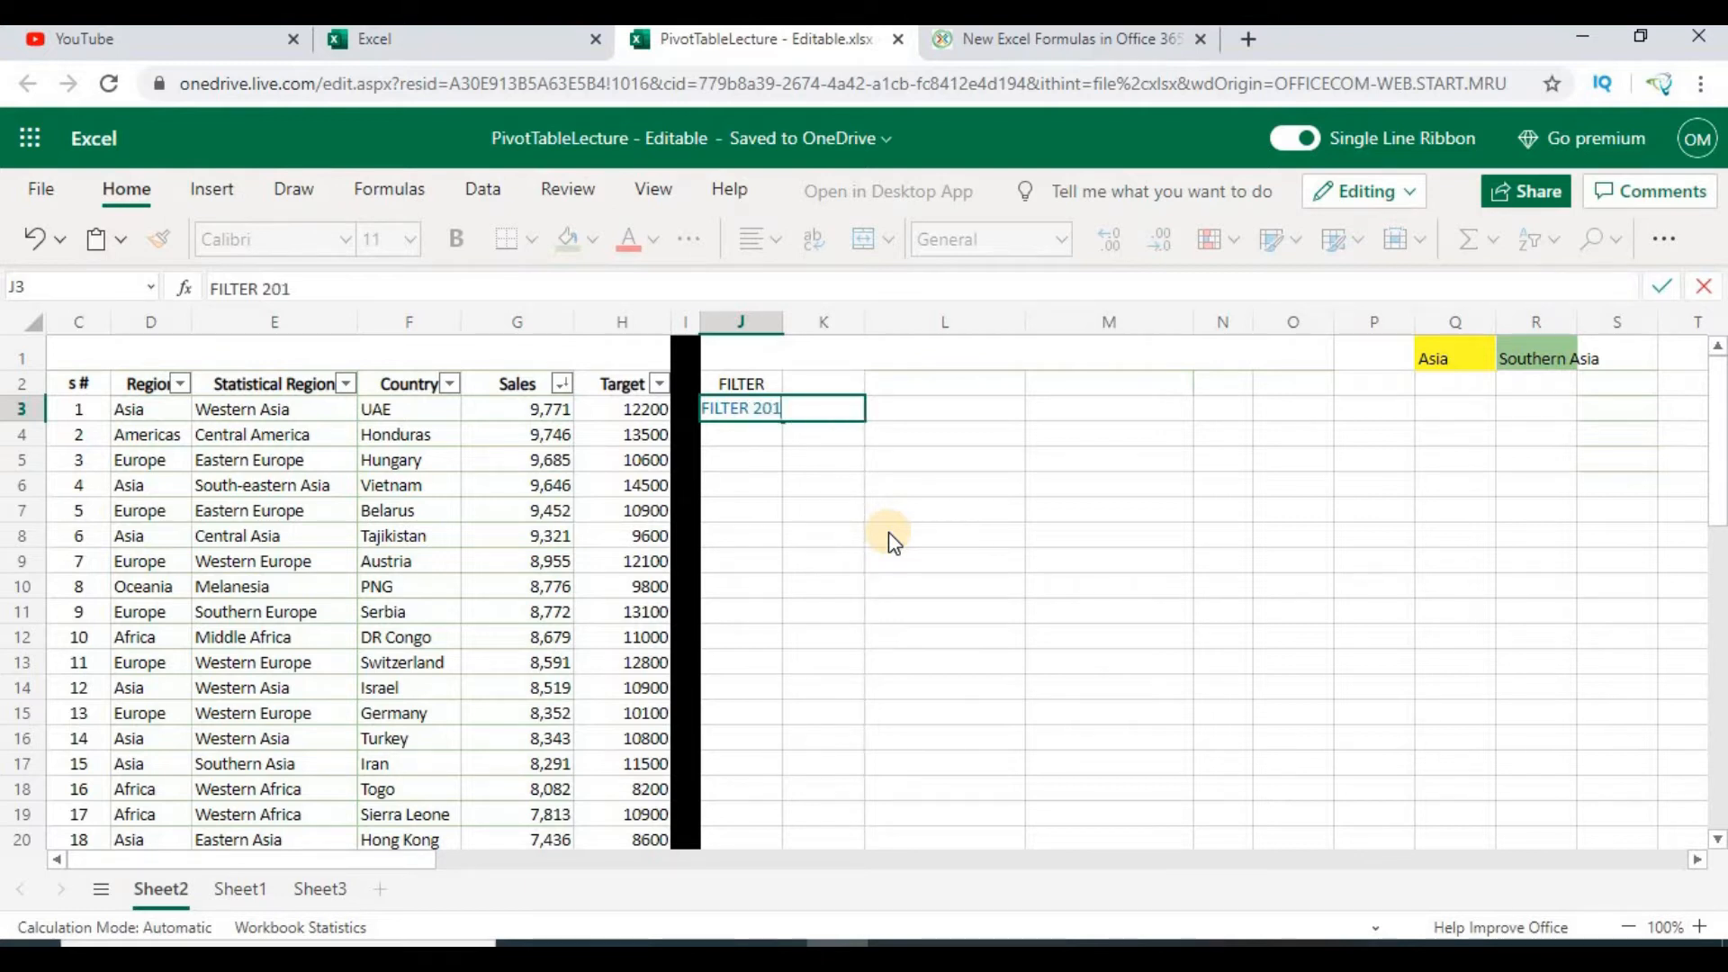
{"action": "key", "text": "Return"}
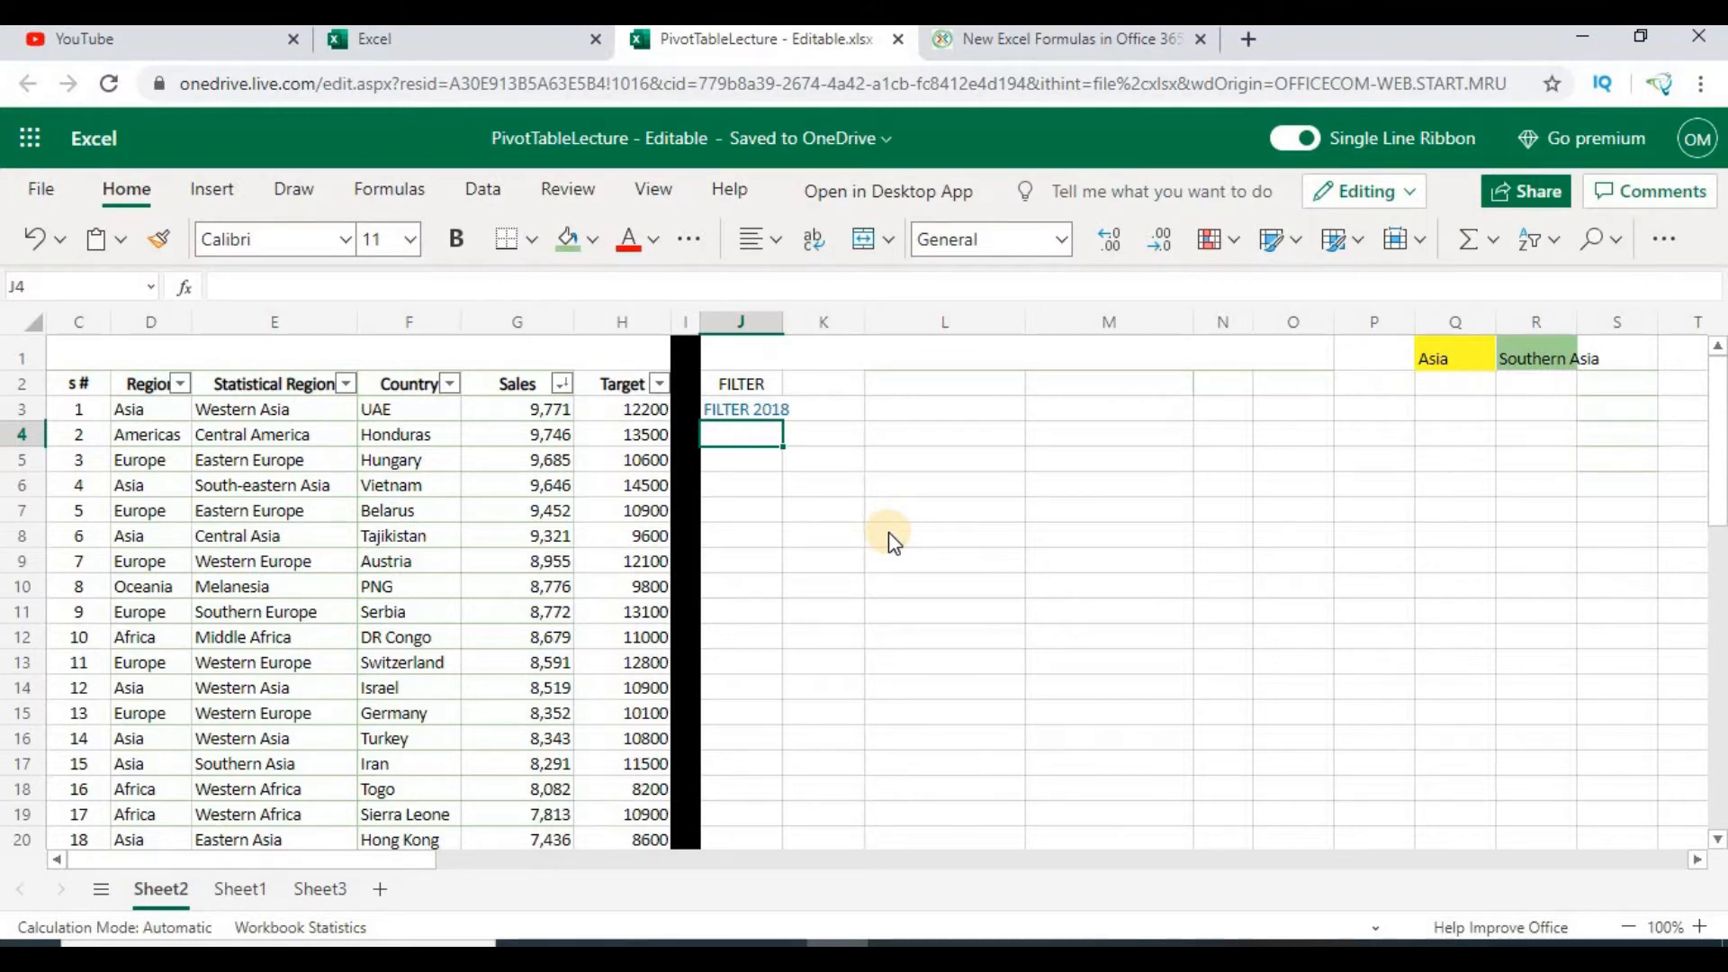
{"action": "type", "text": "July "}
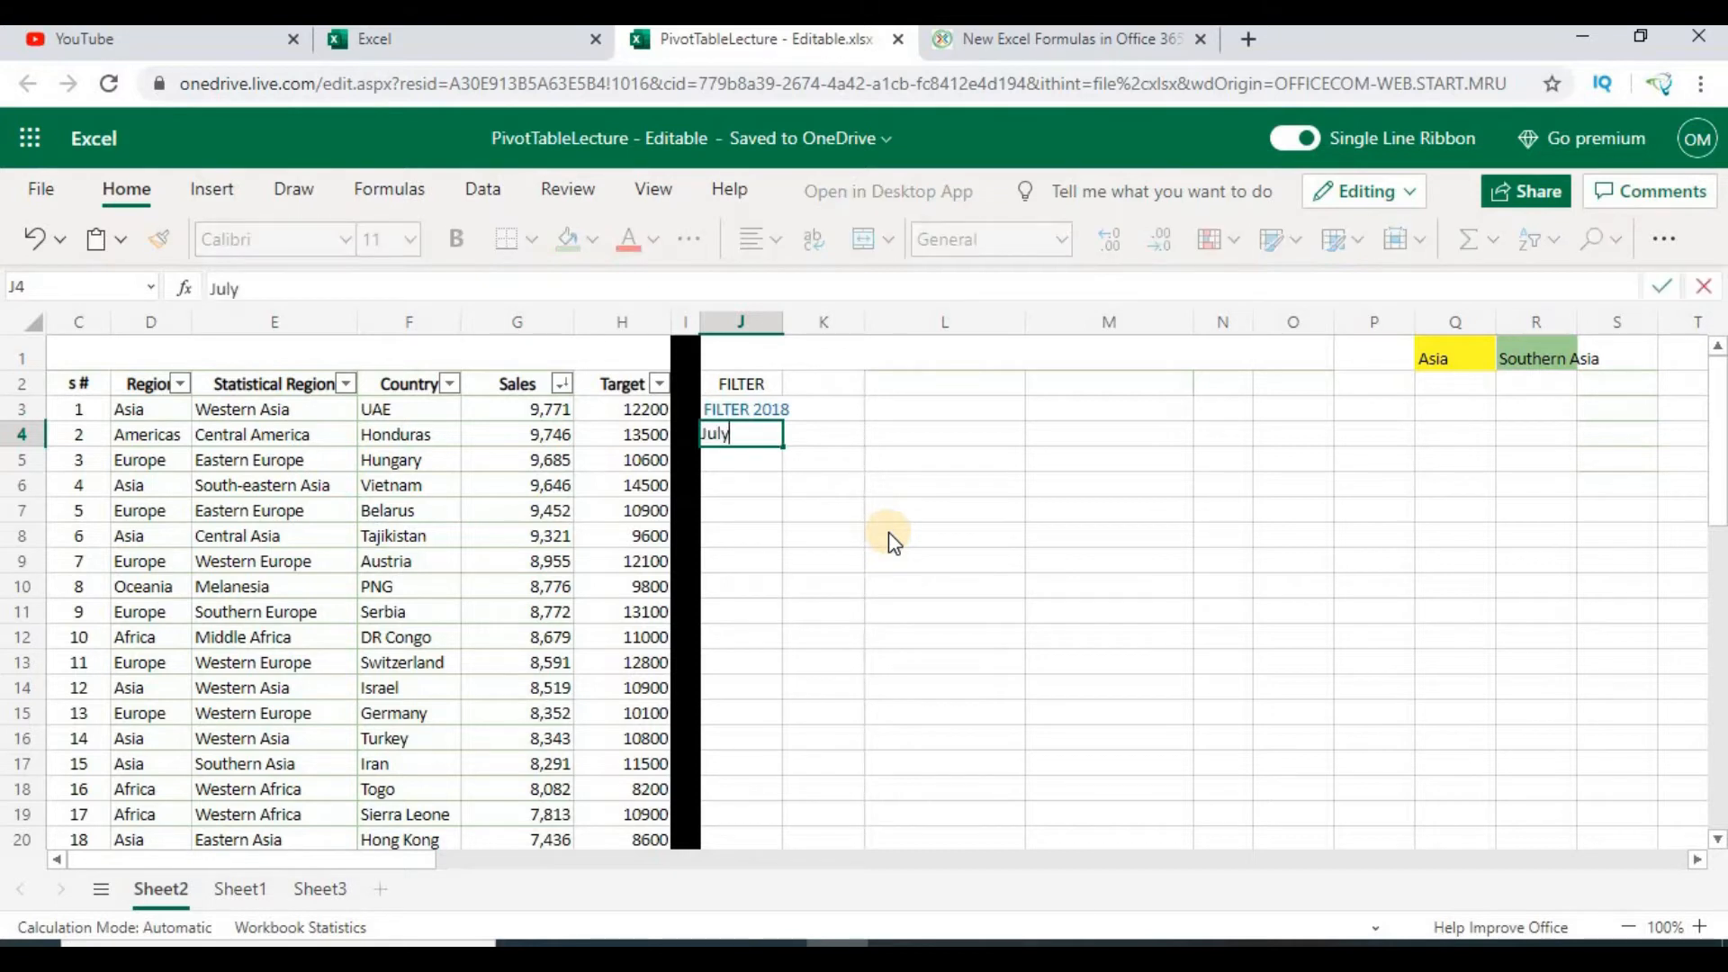
{"action": "type", "text": "2020"}
{"action": "key", "text": "Return"}
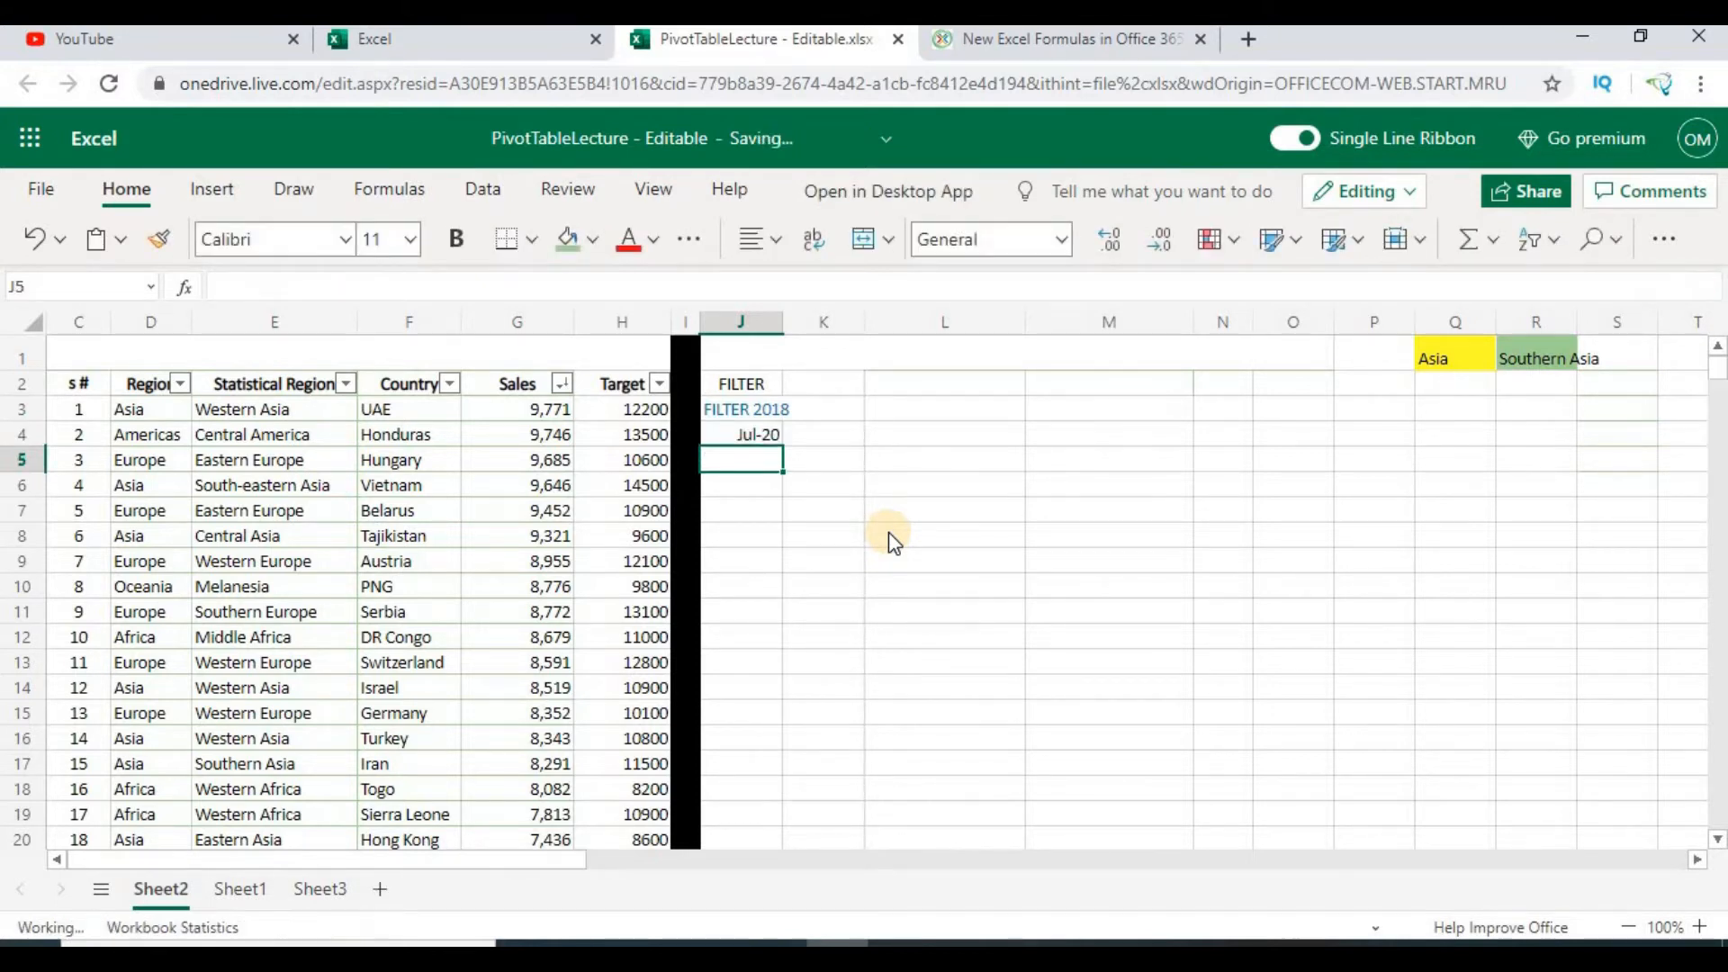
Step: Clear the text and date entries from cells J2 to J4
{"action": "key", "text": "Up"}
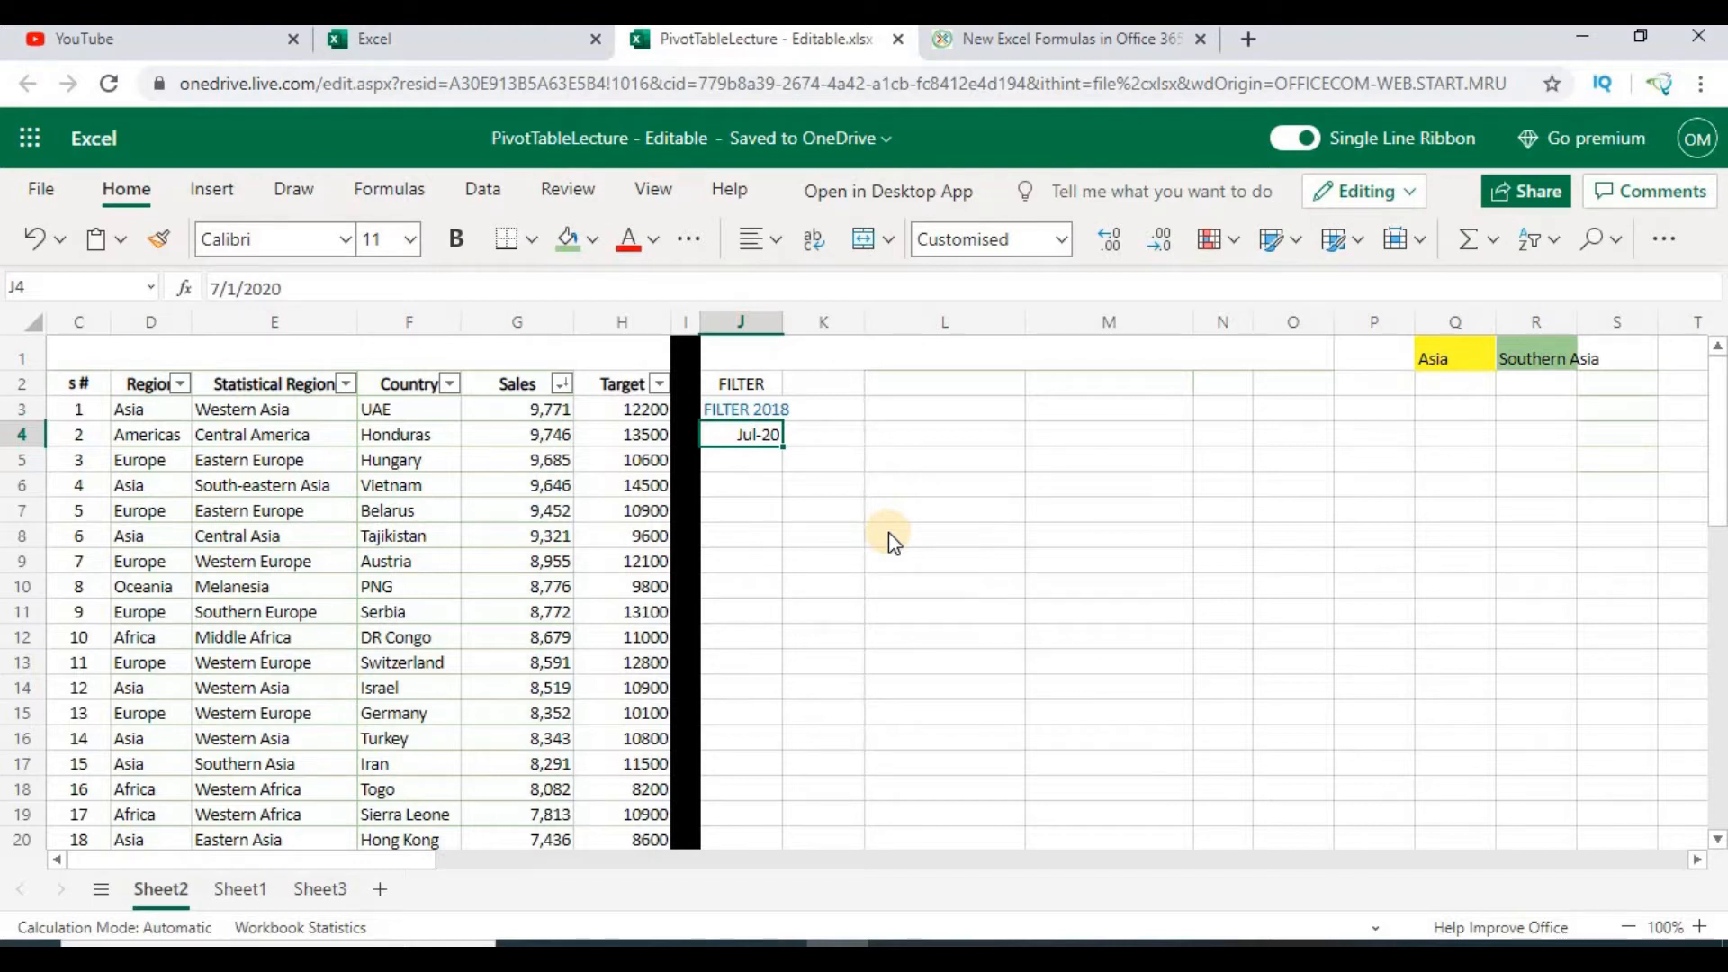
{"action": "key", "text": "Delete"}
{"action": "key", "text": "Up"}
{"action": "key", "text": "Delete"}
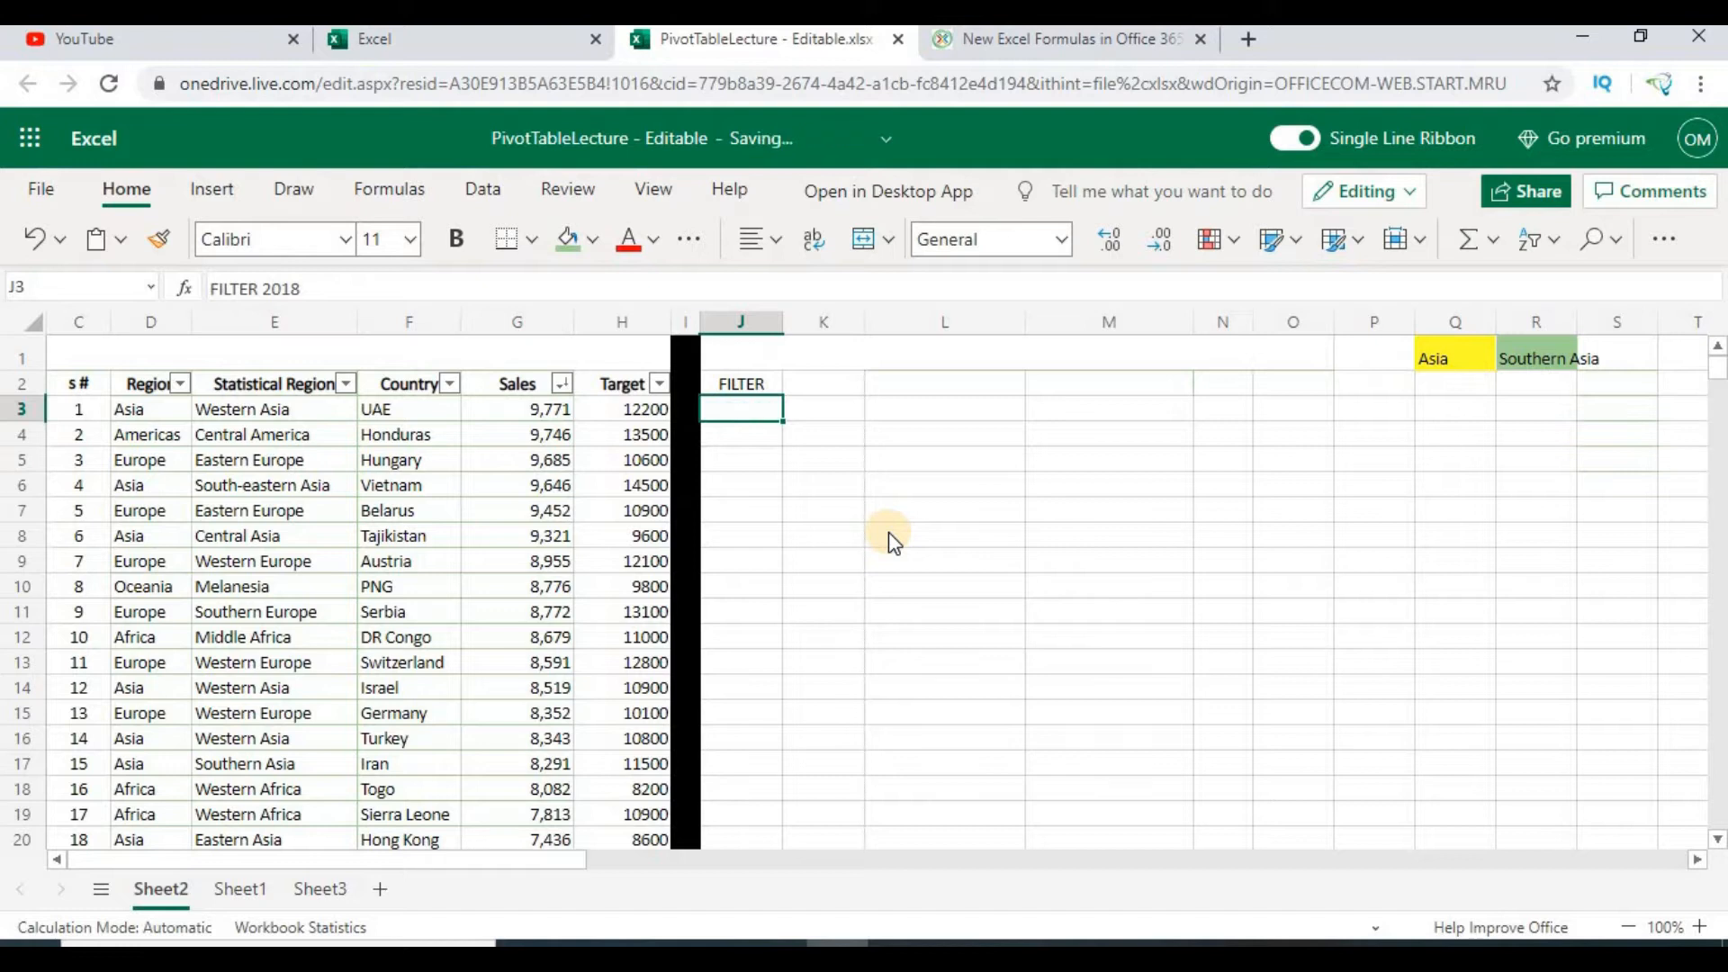
{"action": "key", "text": "Up"}
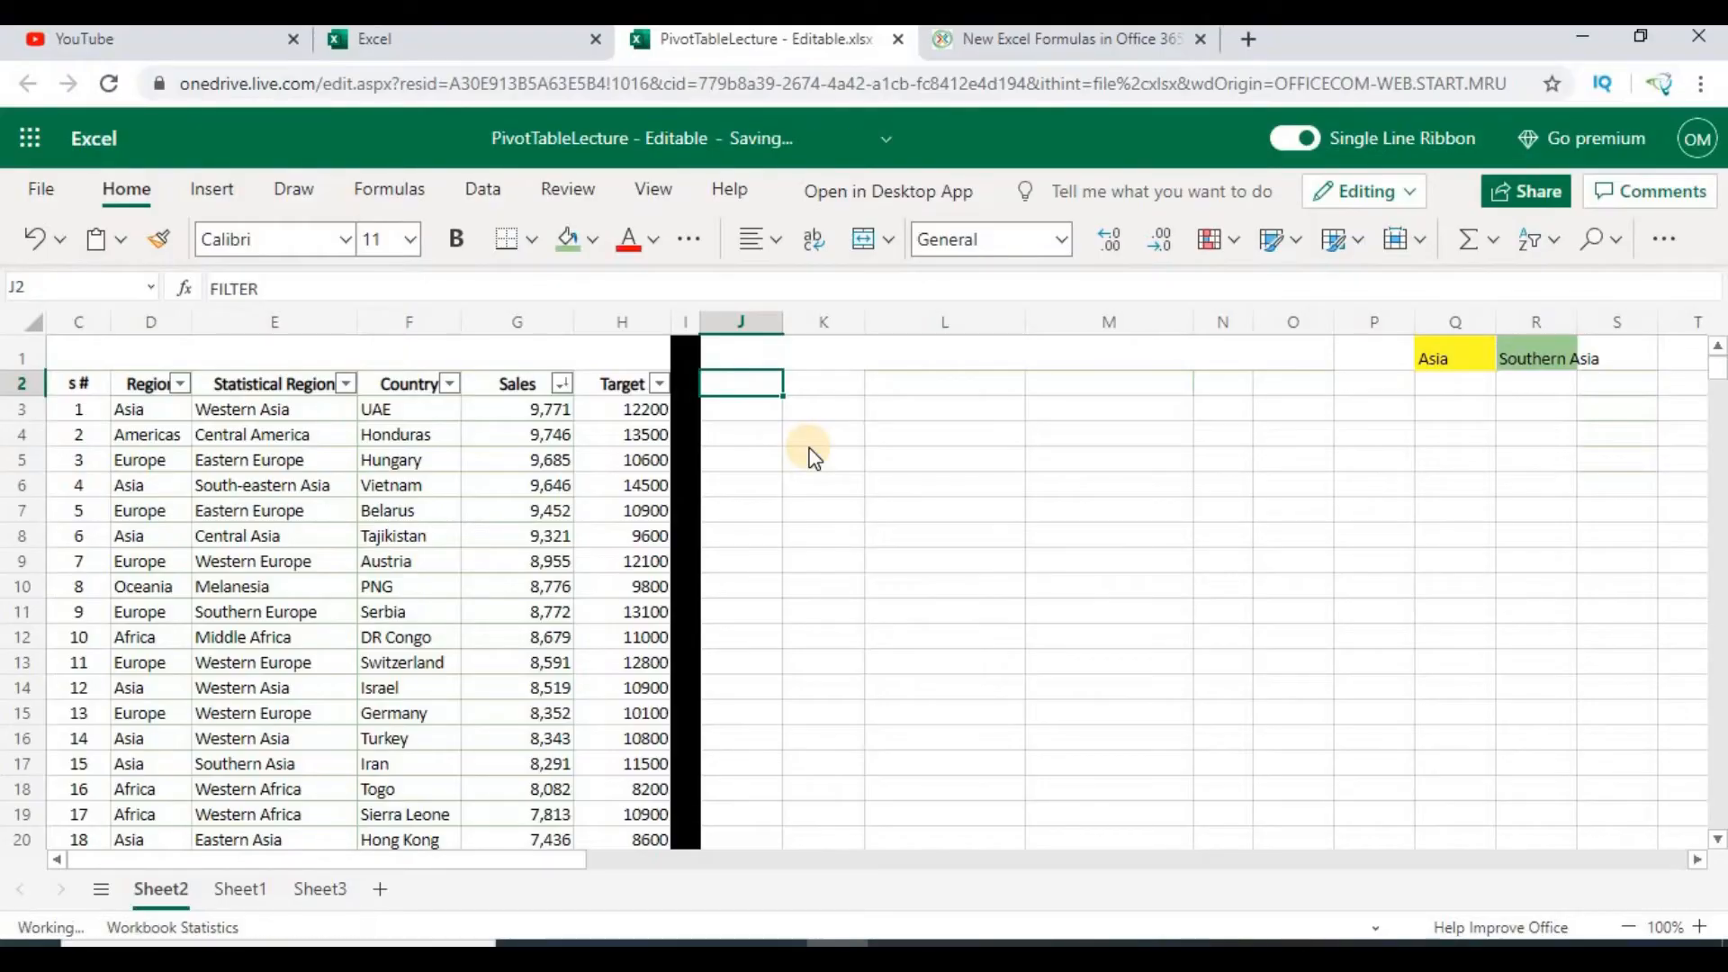
Step: Examine the source table's extent from the s # column and its Region, Statistical Region, Country, Sales and Target headings
{"action": "key", "text": "Left"}
{"action": "key", "text": "Left"}
{"action": "key", "text": "Left"}
{"action": "key", "text": "Left"}
{"action": "key", "text": "Left"}
{"action": "key", "text": "Left"}
{"action": "key", "text": "Left"}
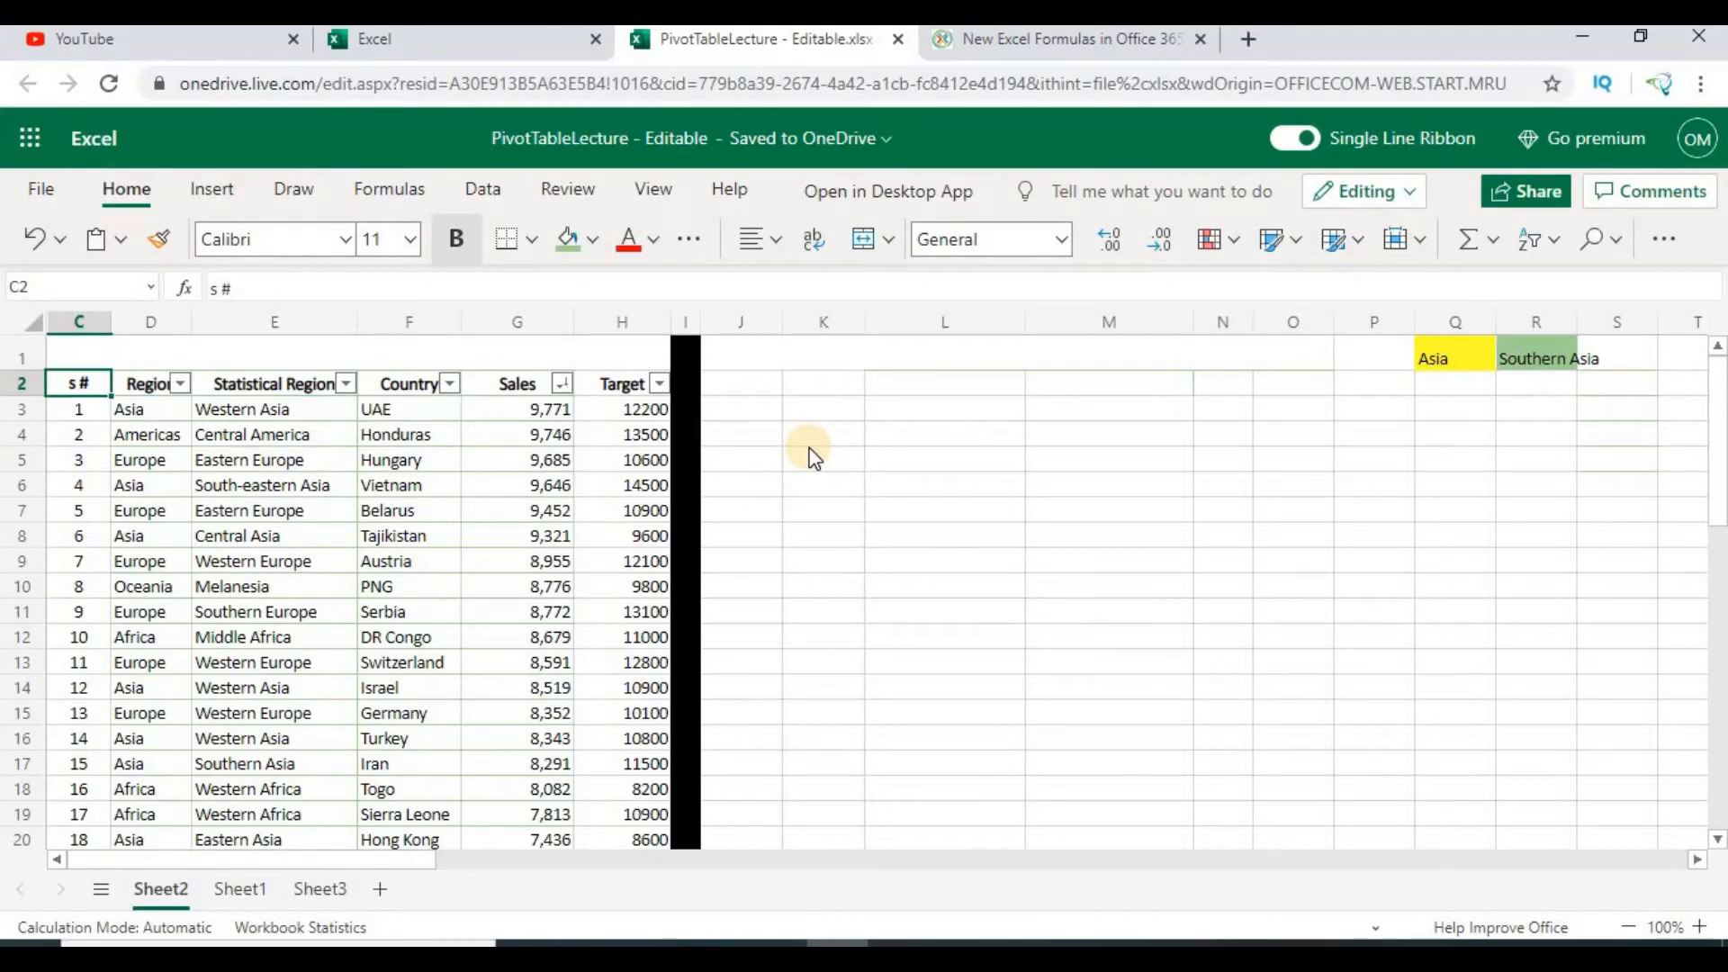
{"action": "key", "text": "ctrl+shift+Down"}
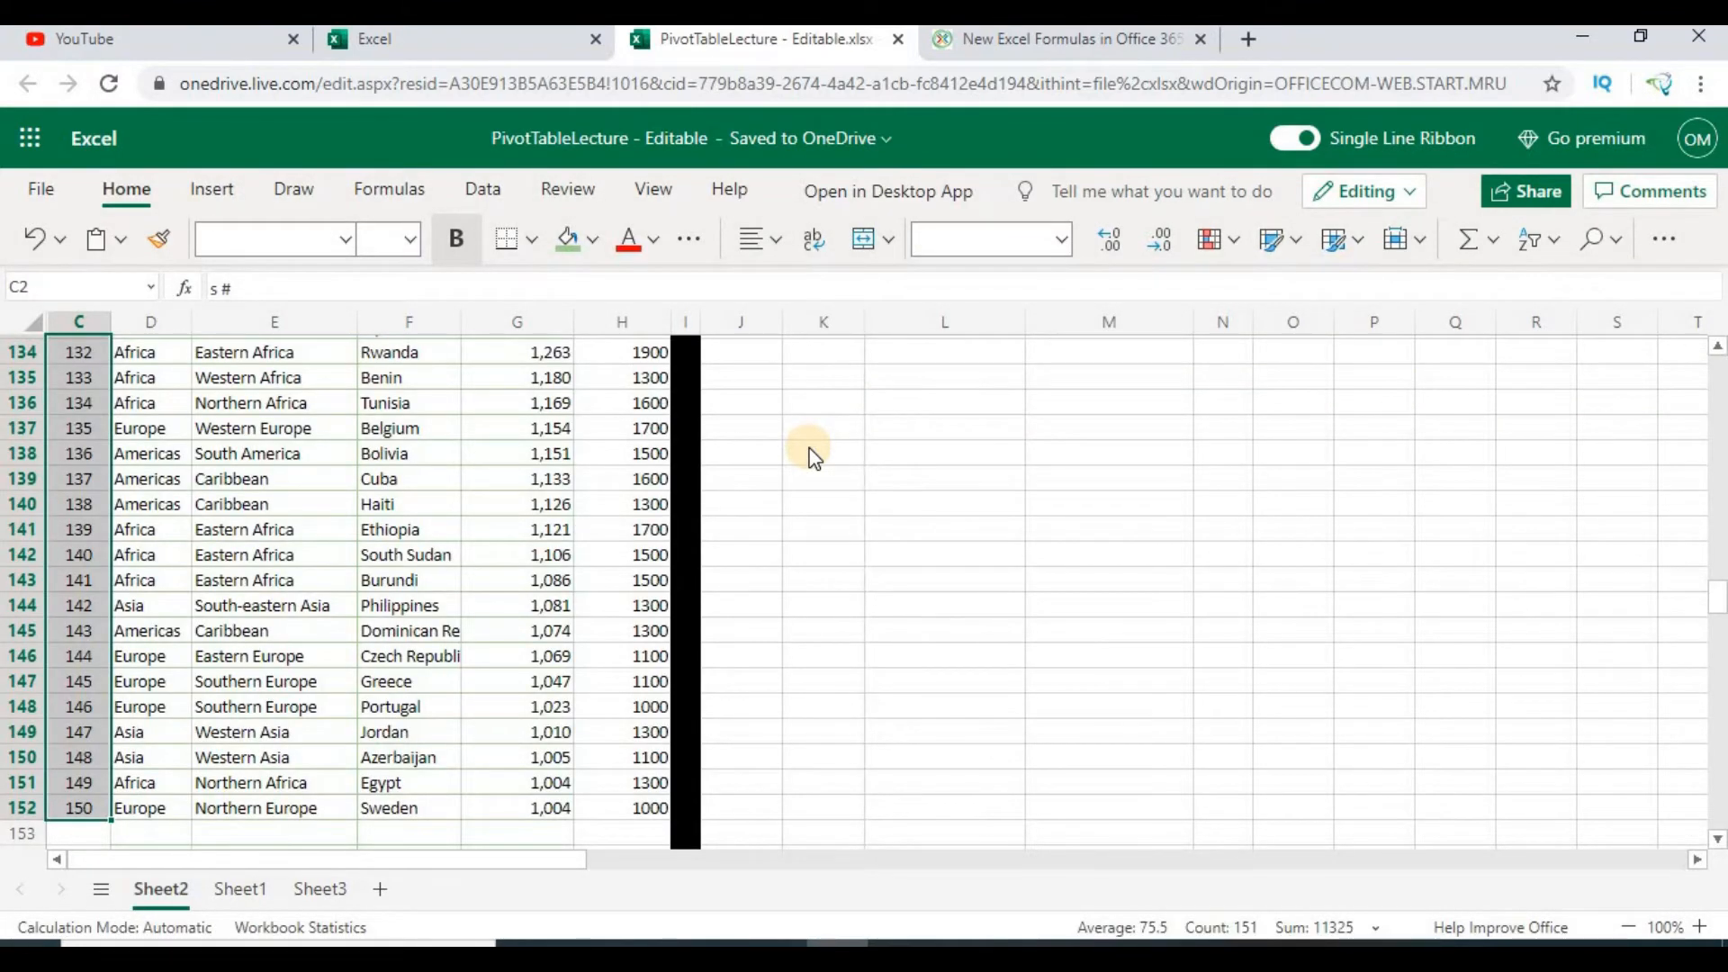
{"action": "key", "text": "Up"}
{"action": "key", "text": "Down"}
{"action": "key", "text": "Right"}
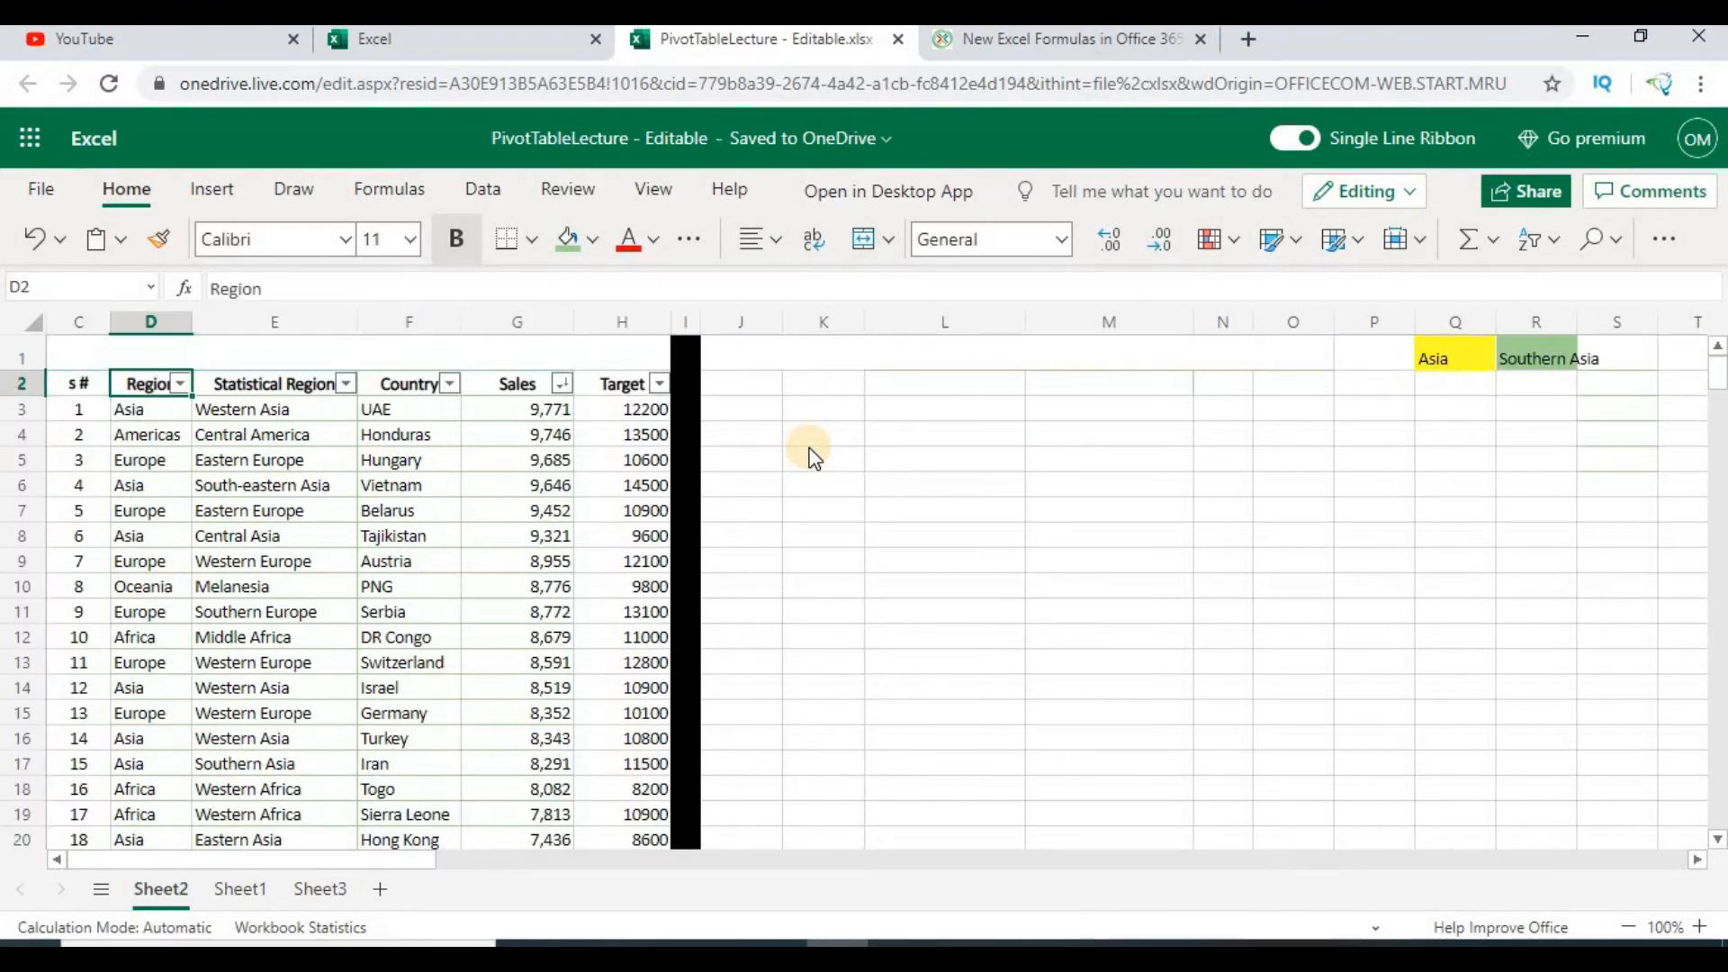
{"action": "key", "text": "Right"}
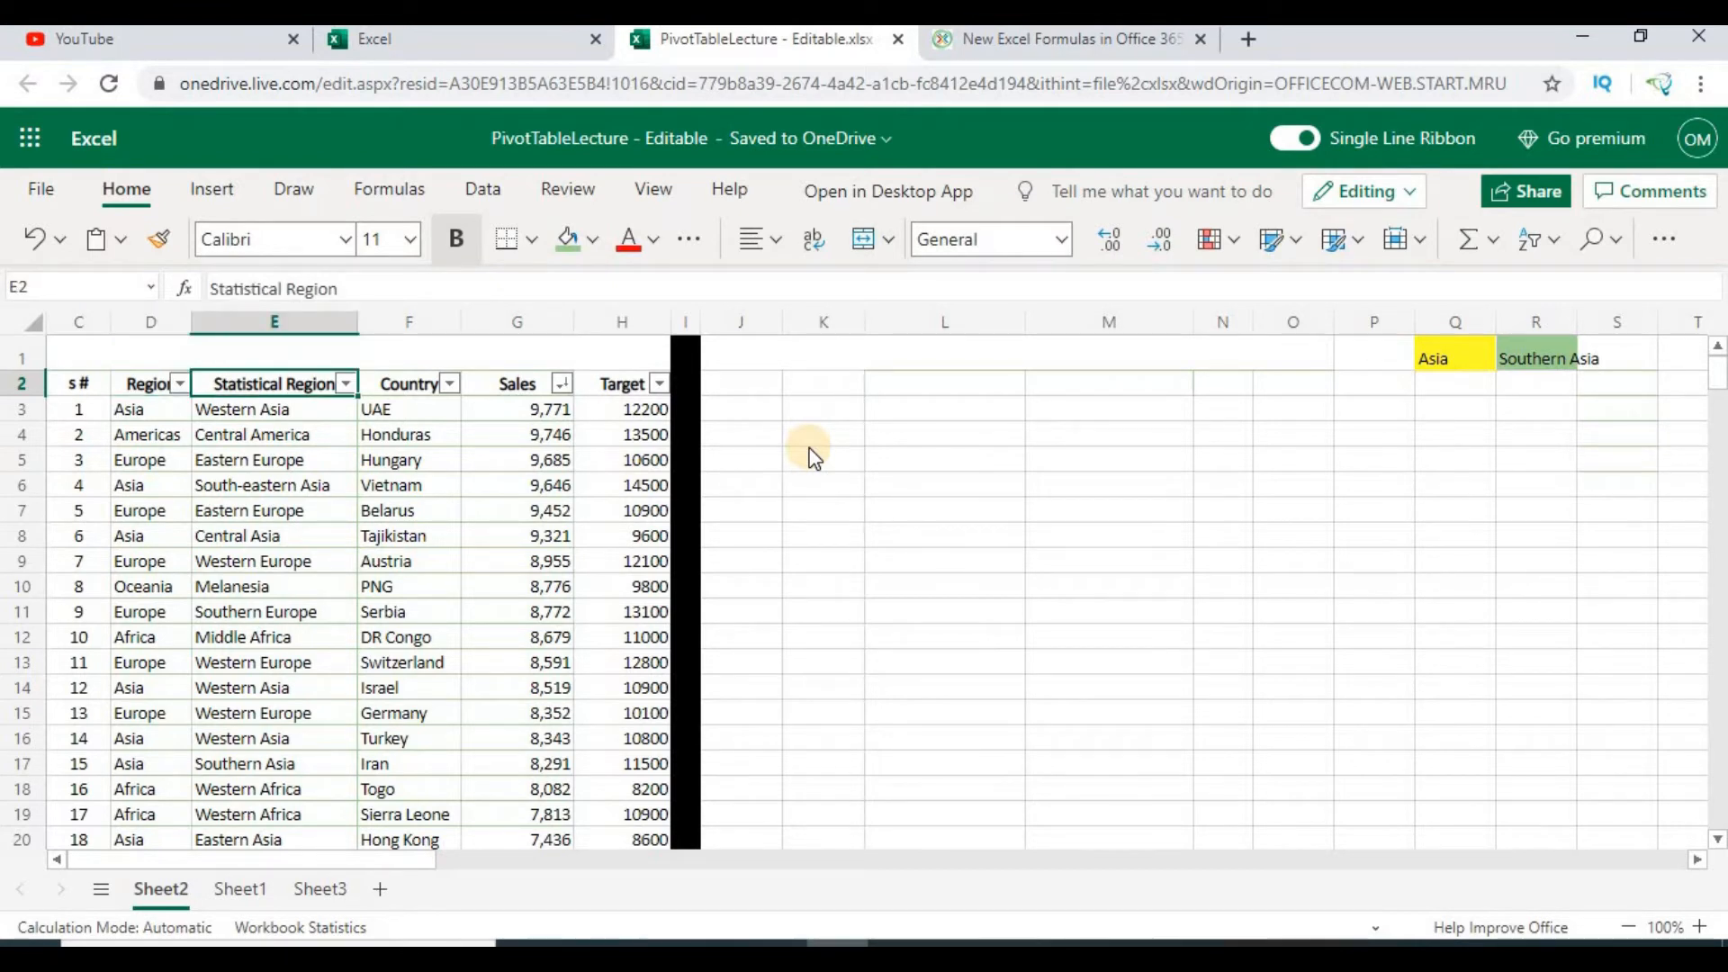
{"action": "key", "text": "Right"}
{"action": "key", "text": "Right"}
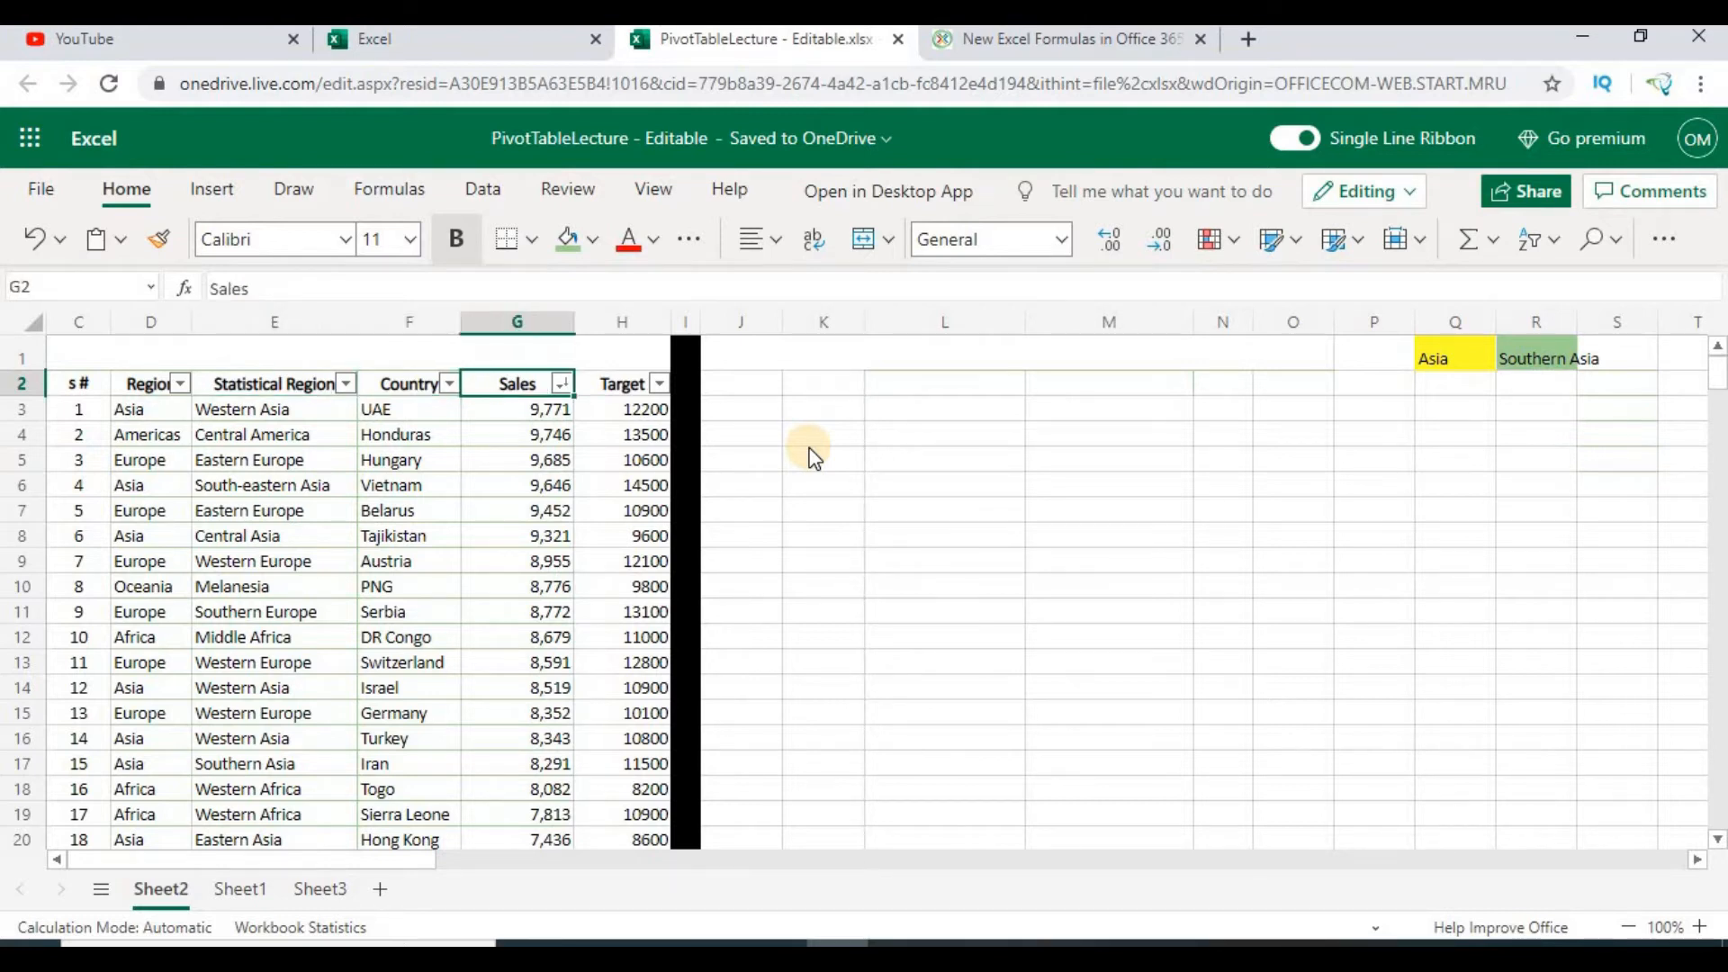
{"action": "key", "text": "Right"}
{"action": "key", "text": "Right"}
{"action": "key", "text": "Right"}
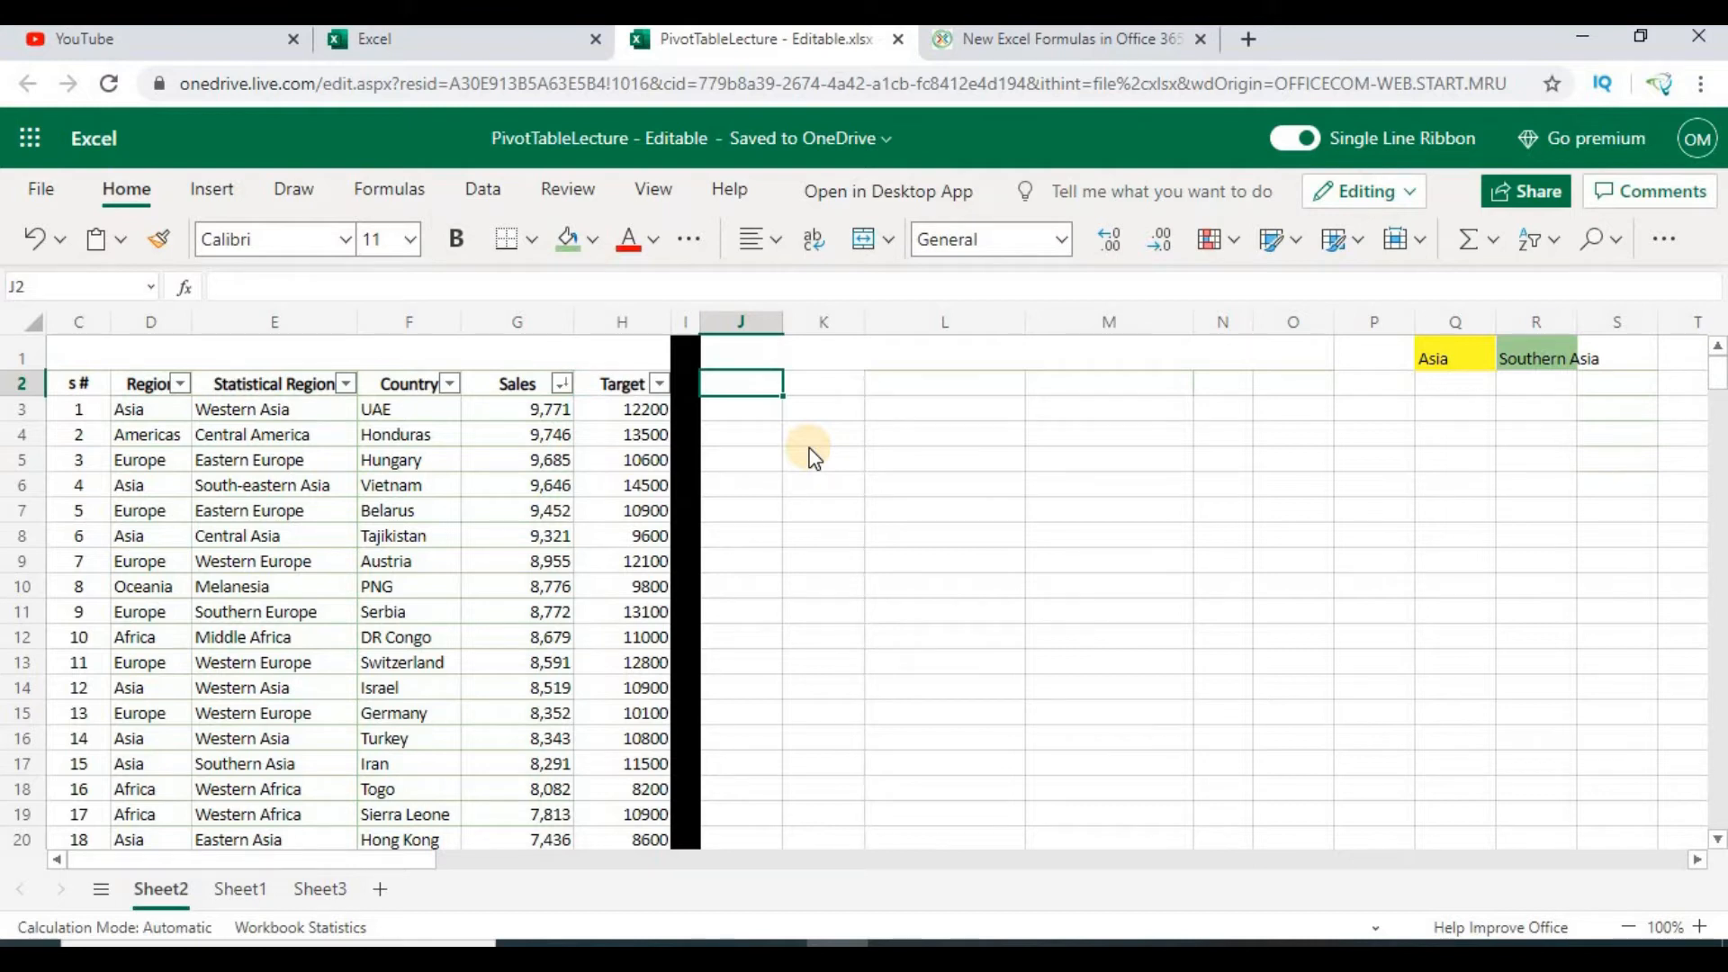
Step: Start a FILTER formula in cell J3 with the data range C3:H152 as its array argument
{"action": "key", "text": "Down"}
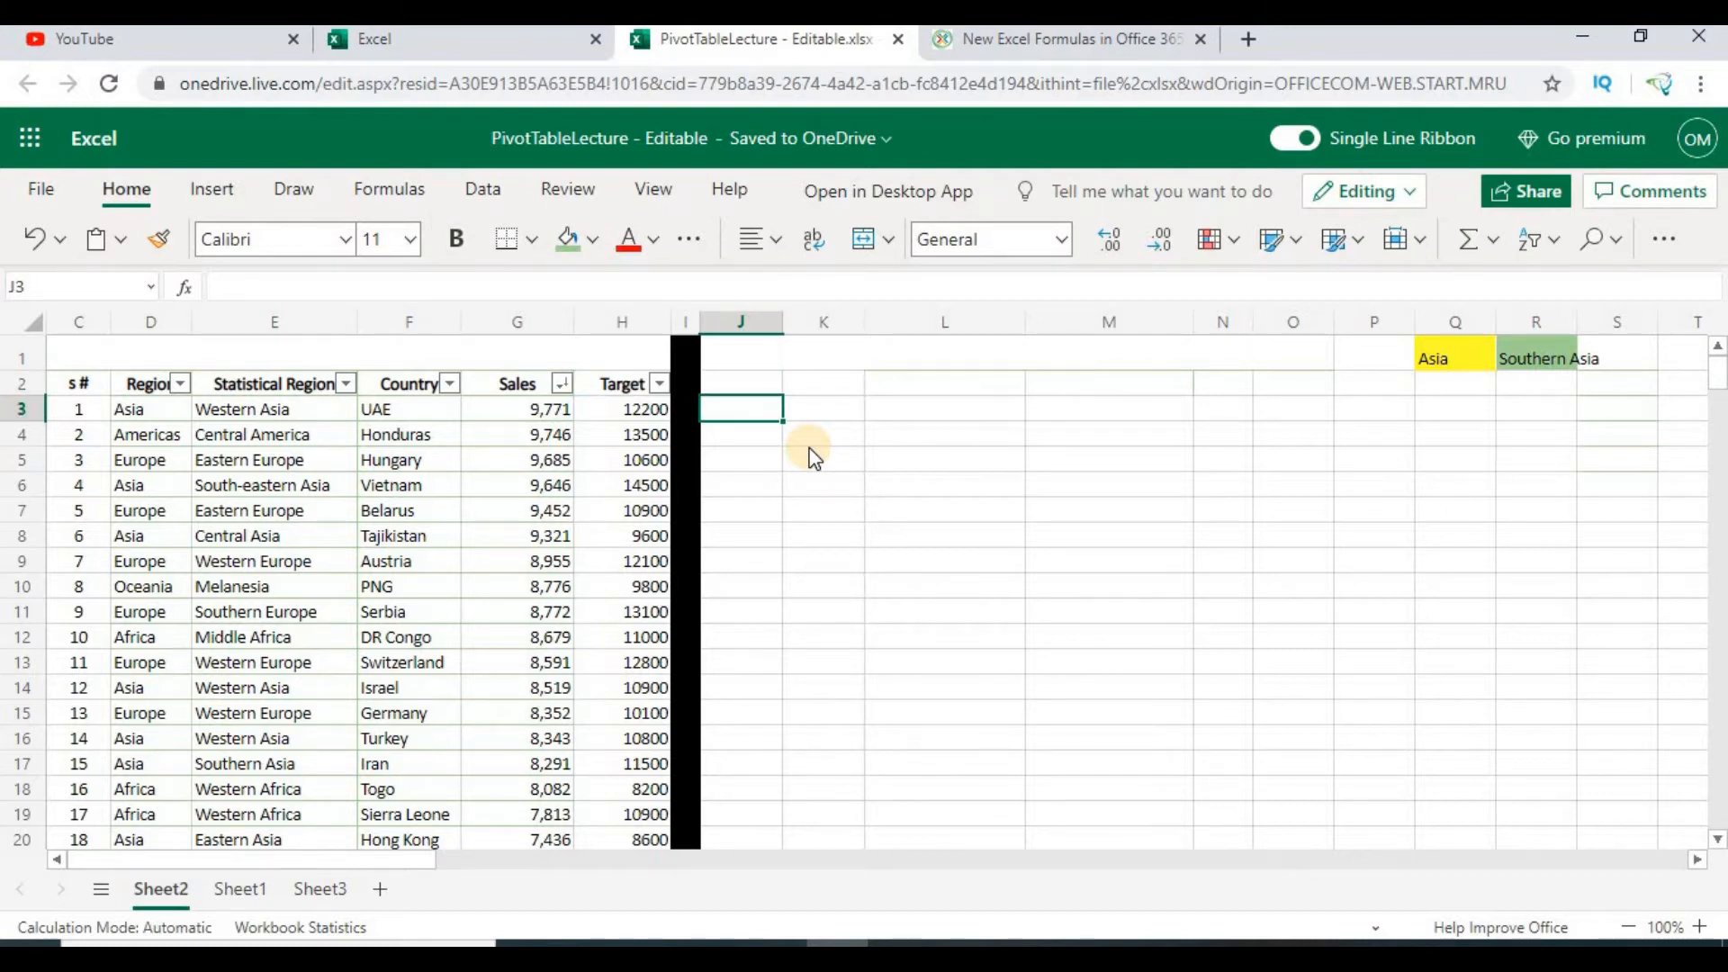
{"action": "type", "text": "=FILTER("}
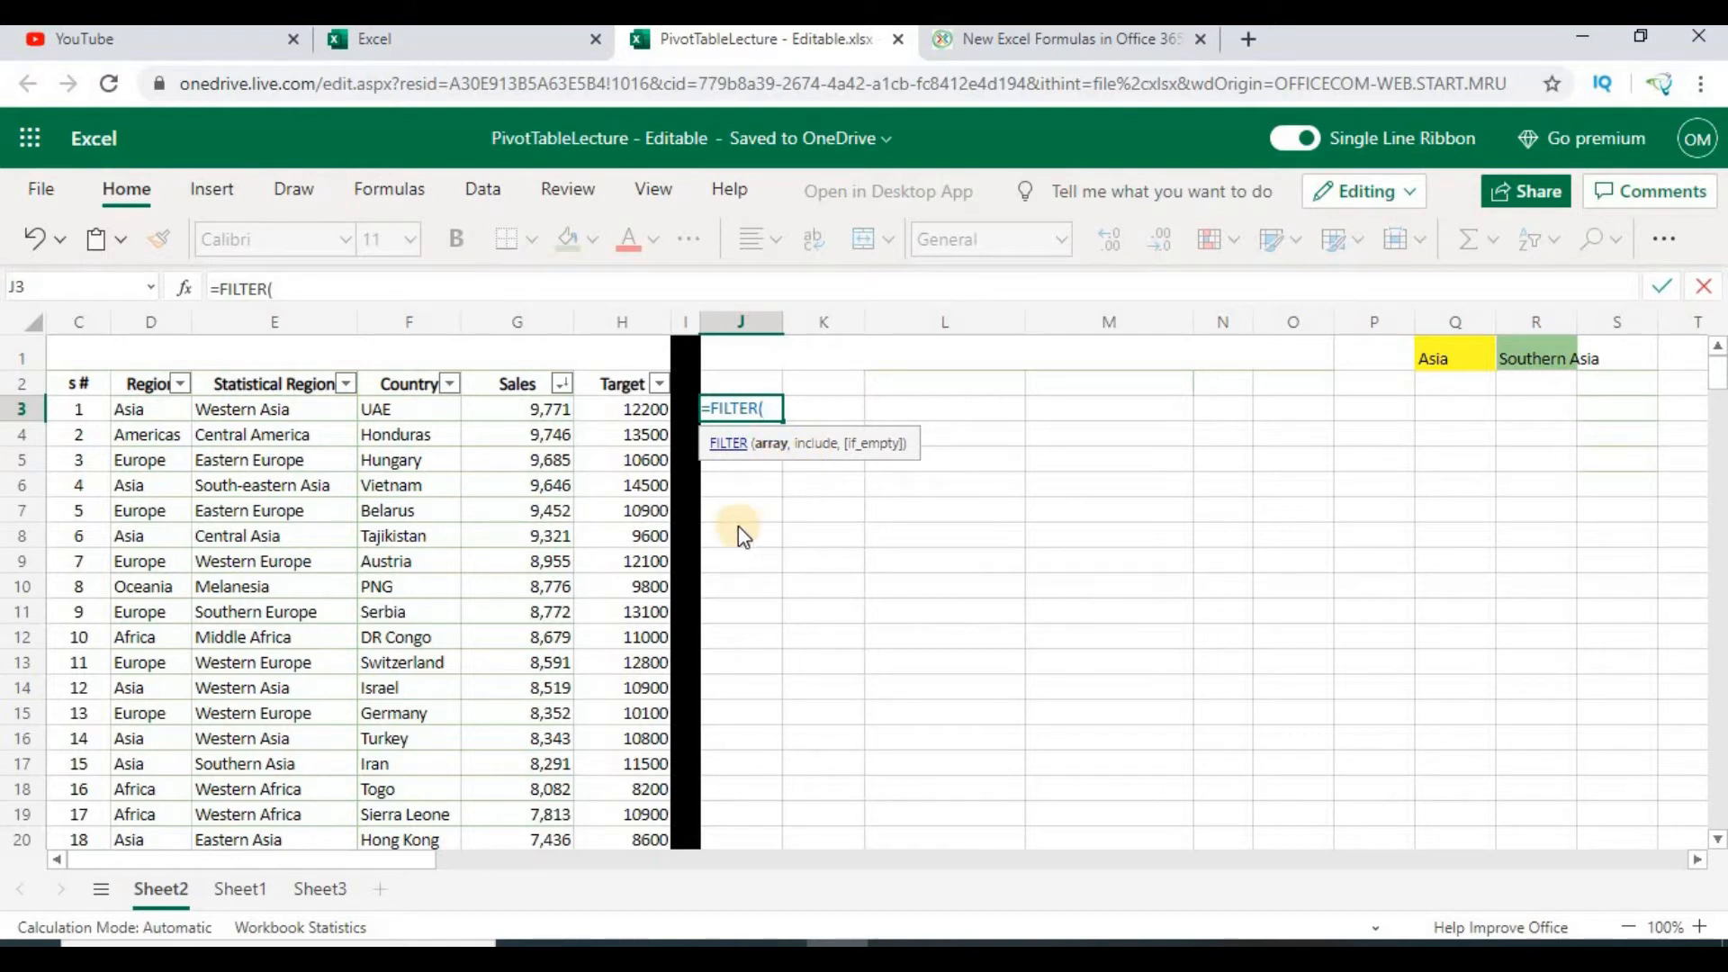
{"action": "left_click", "coordinate": [79, 412]}
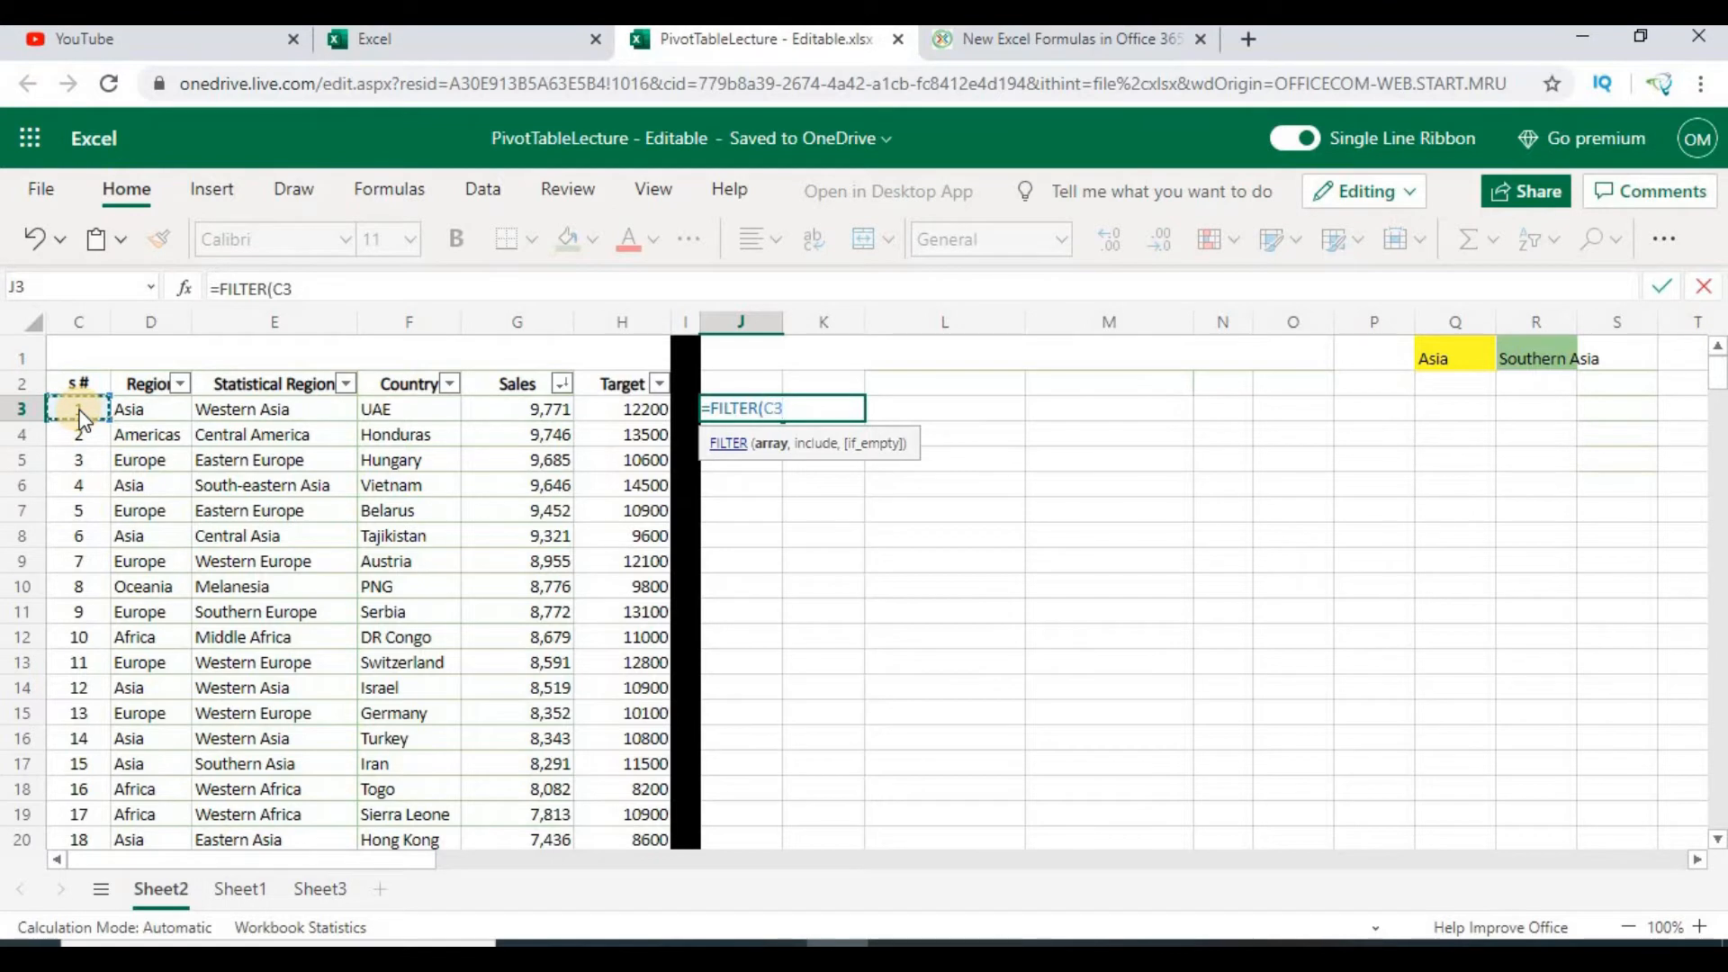
{"action": "key", "text": "ctrl+shift+Down"}
{"action": "key", "text": "shift+Right"}
{"action": "key", "text": "shift+Right"}
{"action": "key", "text": "shift+Right"}
{"action": "key", "text": "shift+Right"}
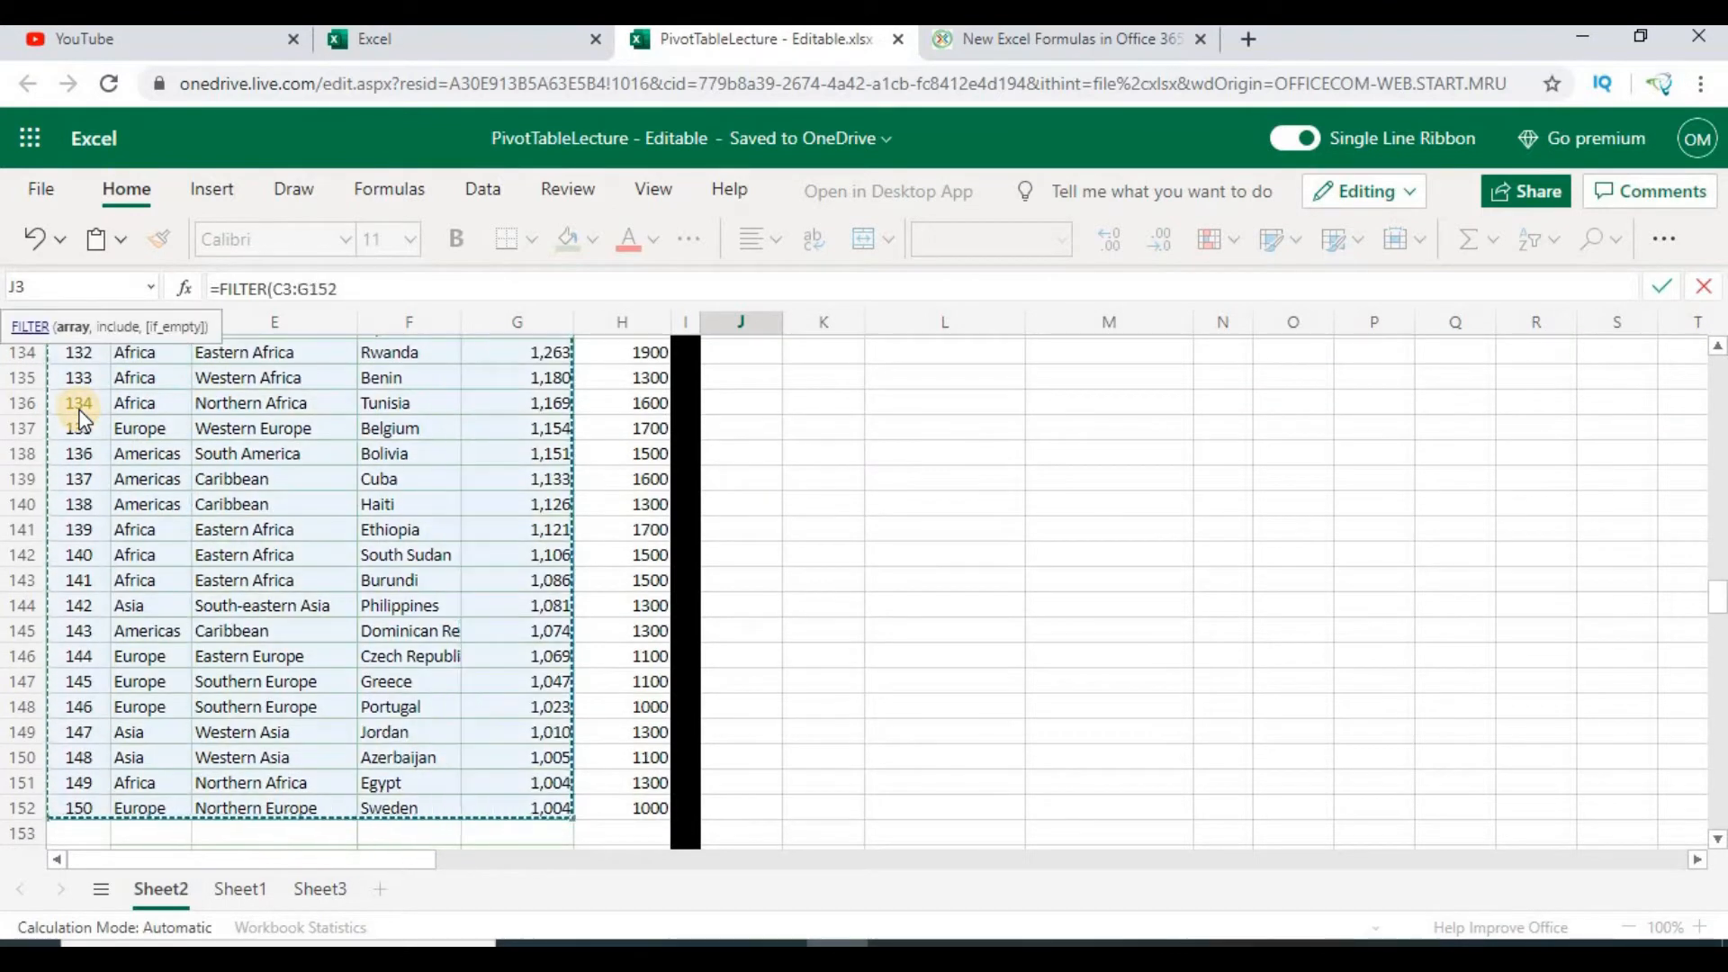
{"action": "key", "text": "shift+Right"}
{"action": "type", "text": ","}
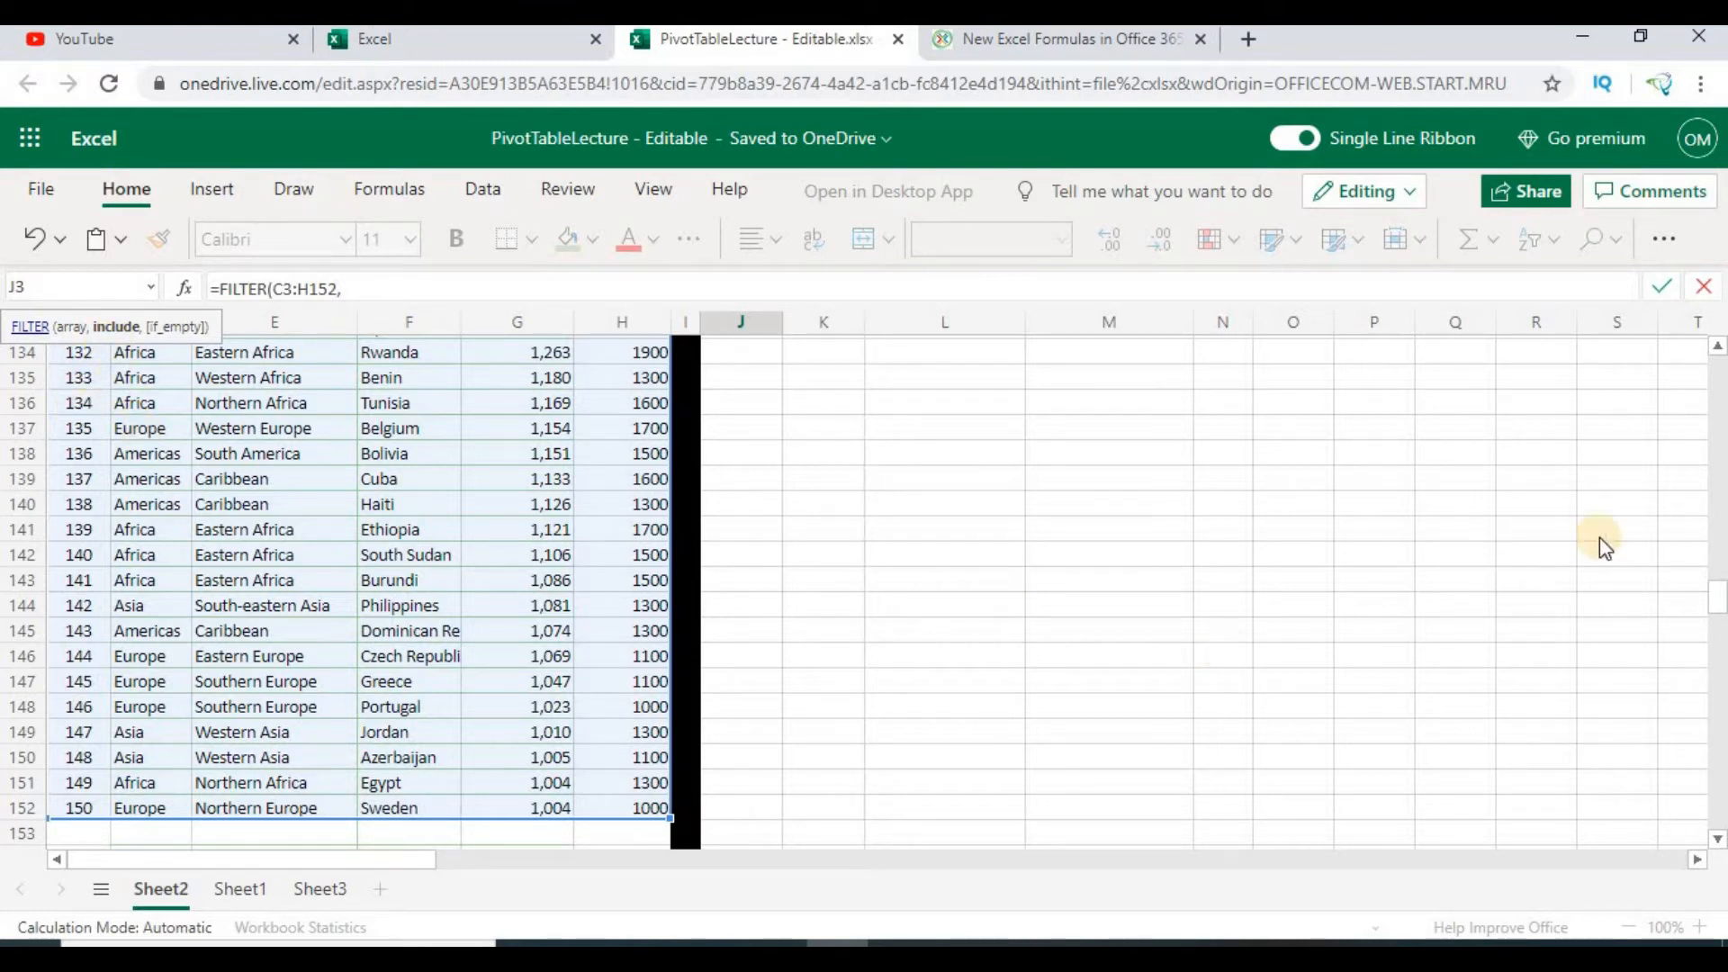
Step: Complete the FILTER formula with the include condition that Region range D3:D152 equals cell Q1, and enter it
{"action": "left_click_drag", "start_coordinate": [1719, 603], "coordinate": [1716, 349]}
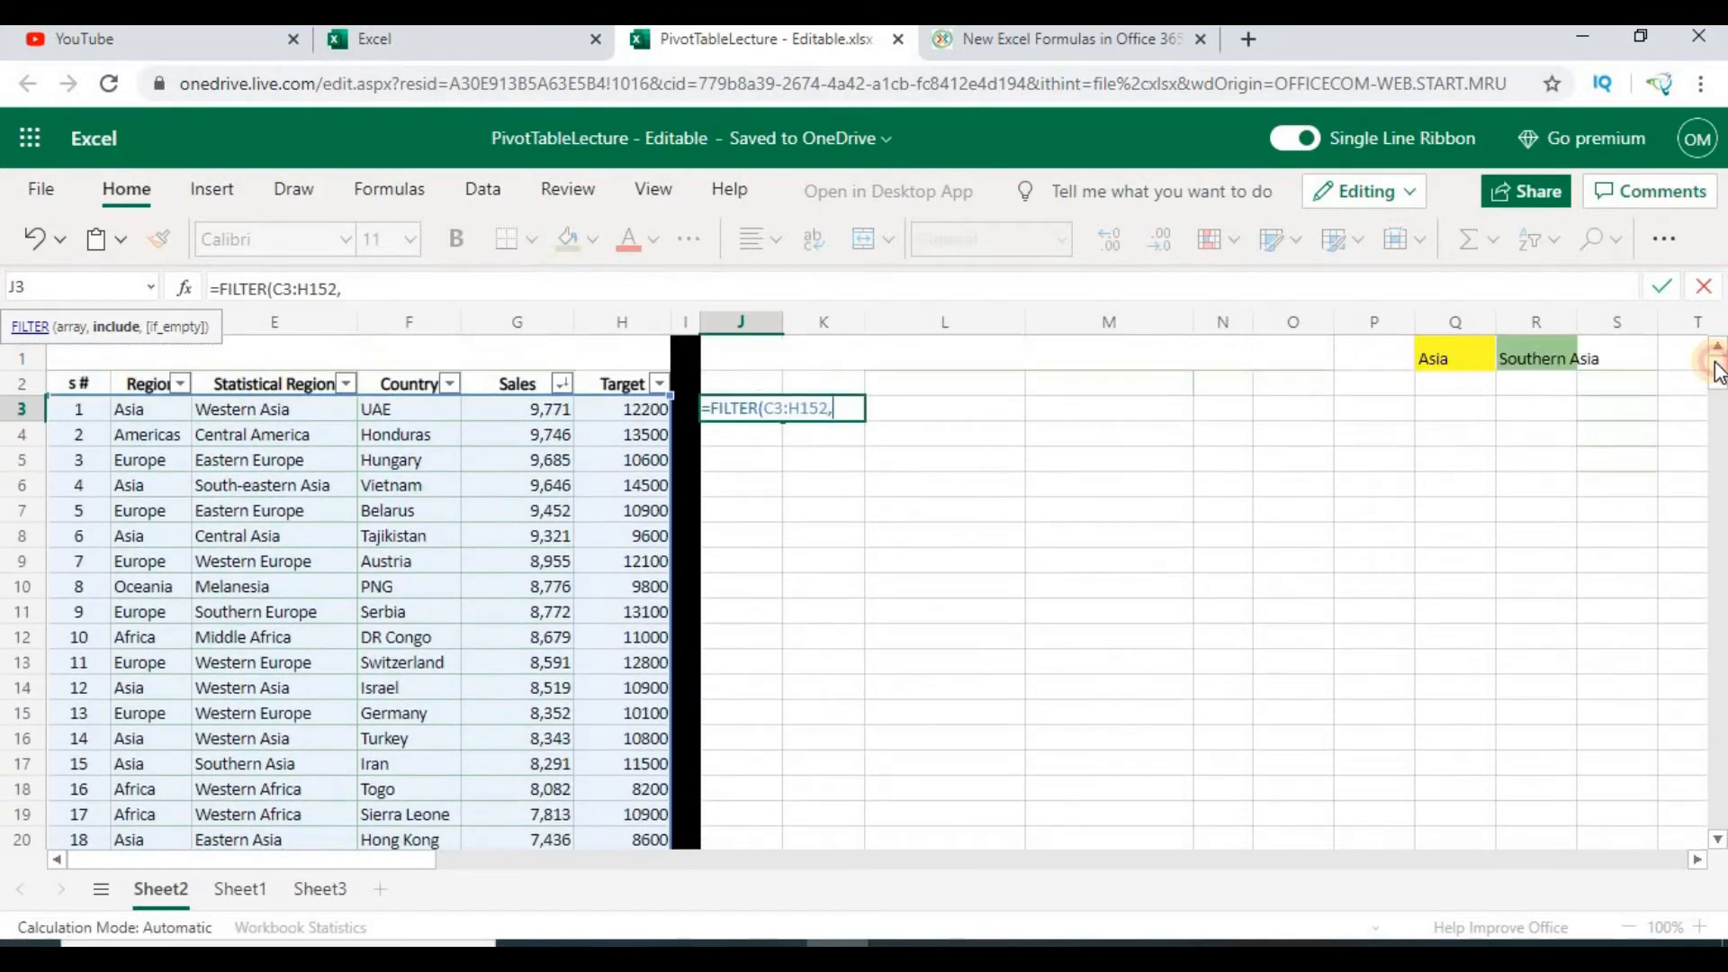
{"action": "left_click", "coordinate": [159, 406]}
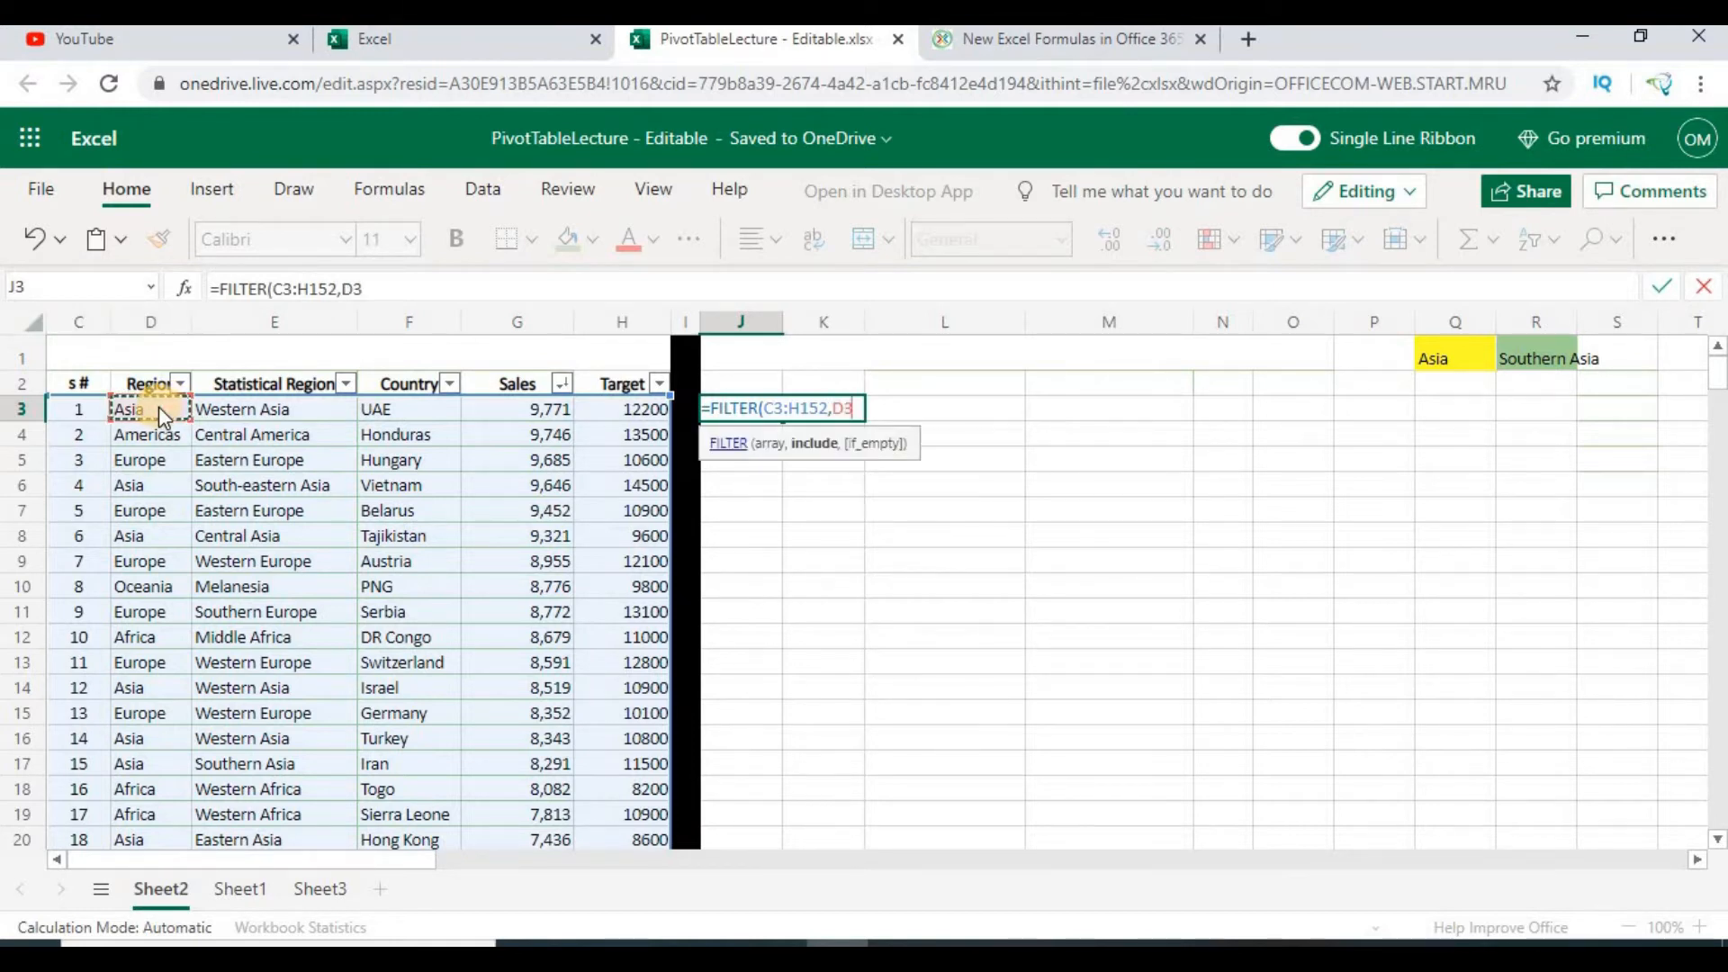
{"action": "key", "text": "ctrl+shift+Down"}
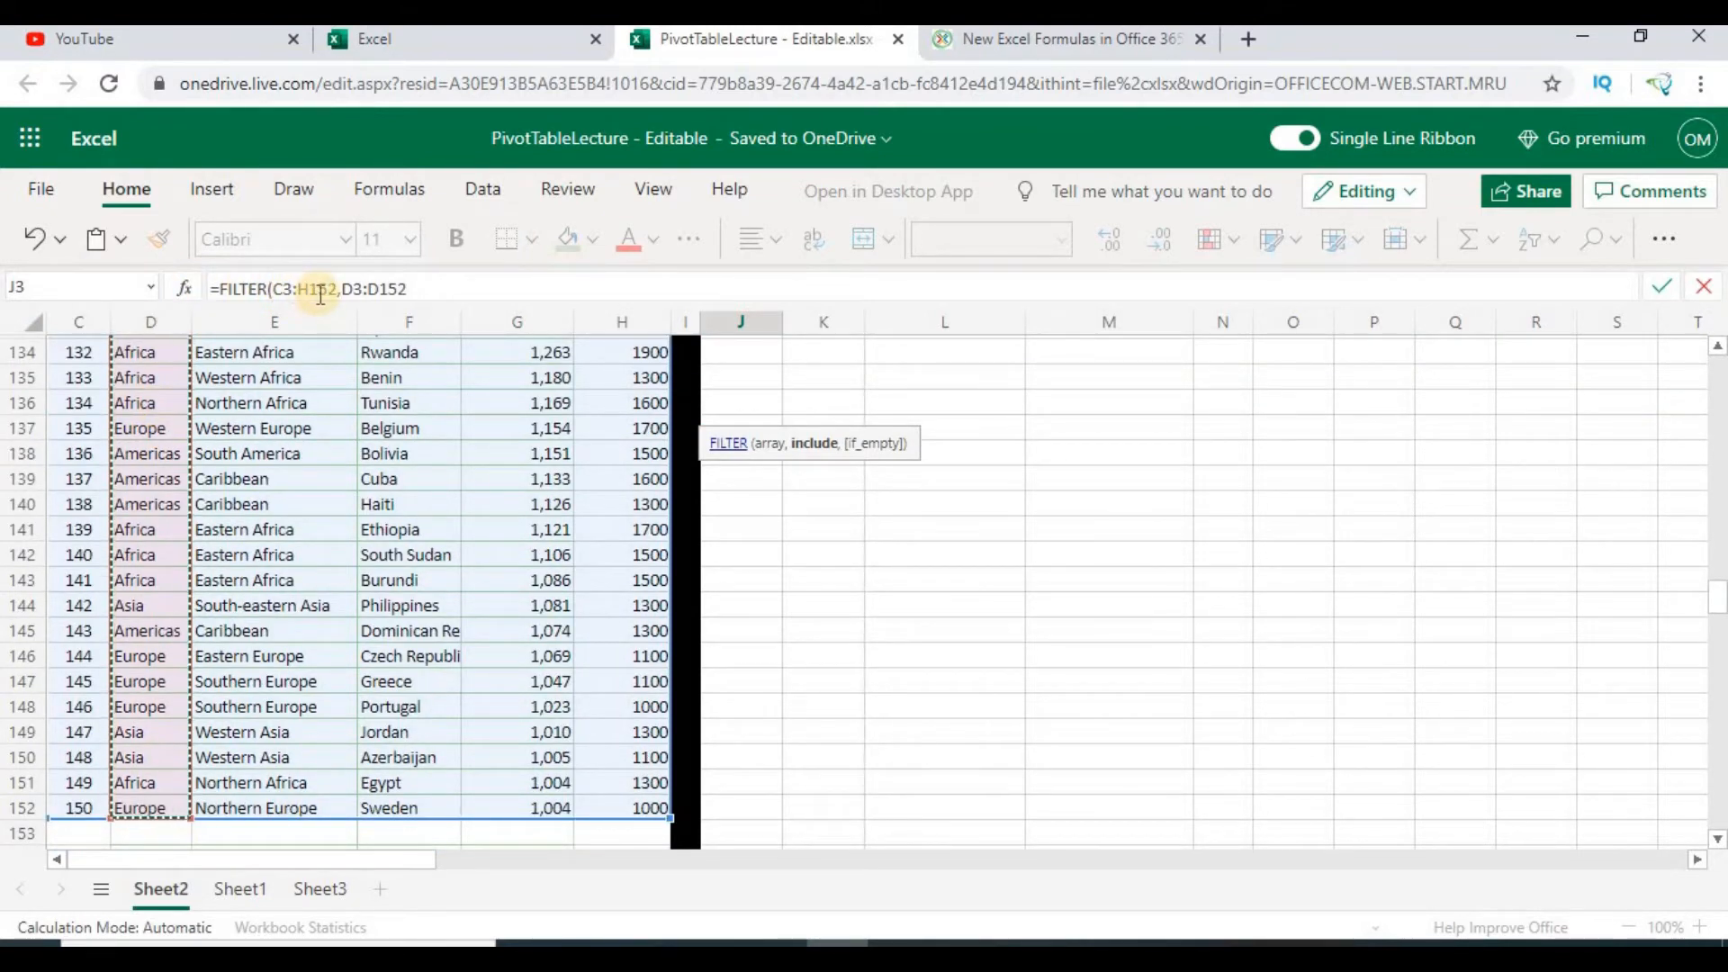
{"action": "left_click", "coordinate": [412, 288]}
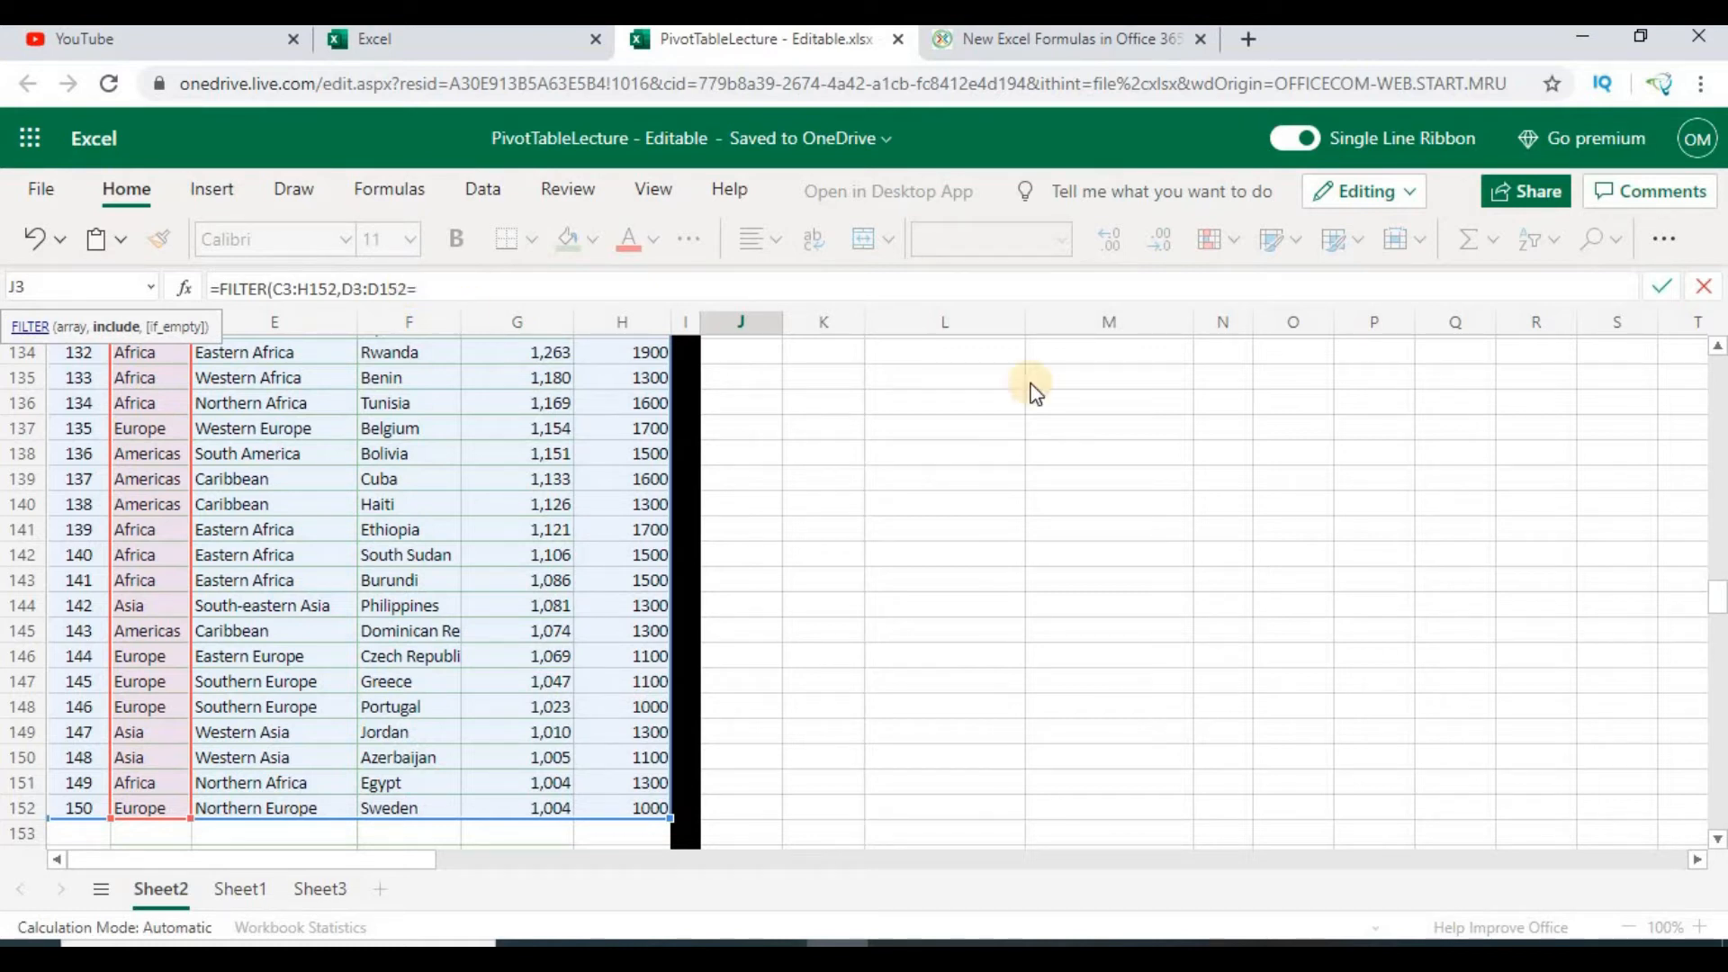
{"action": "left_click_drag", "start_coordinate": [1716, 603], "coordinate": [1714, 344]}
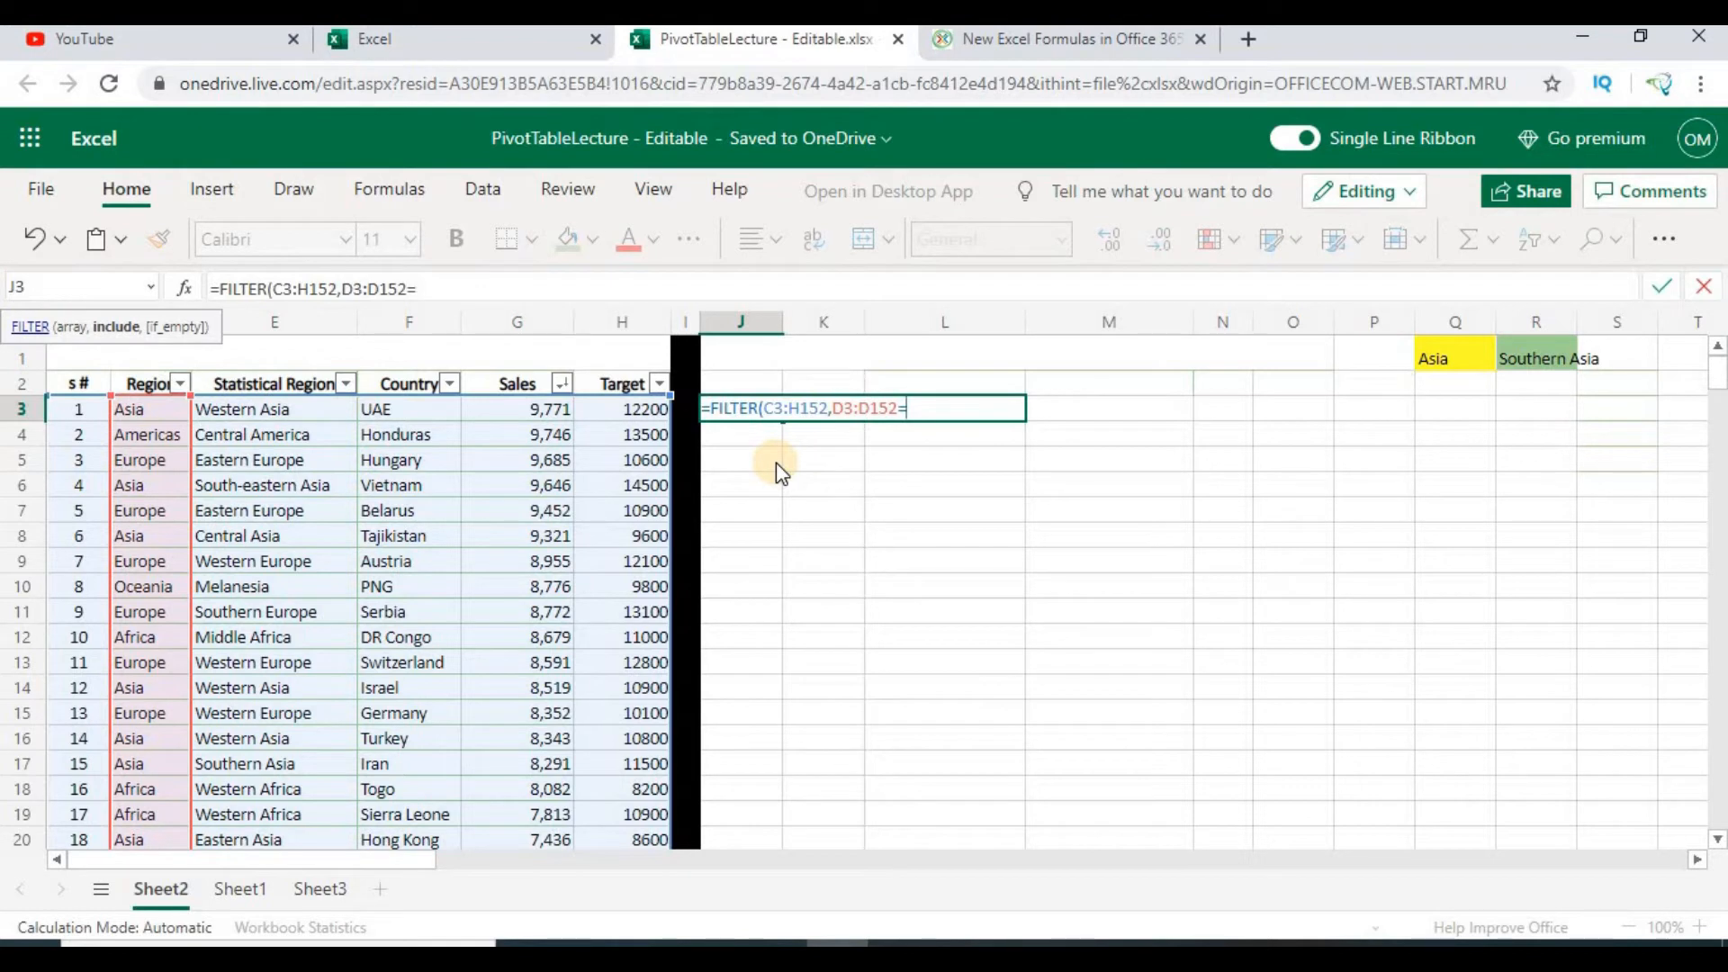
{"action": "left_click", "coordinate": [1440, 360]}
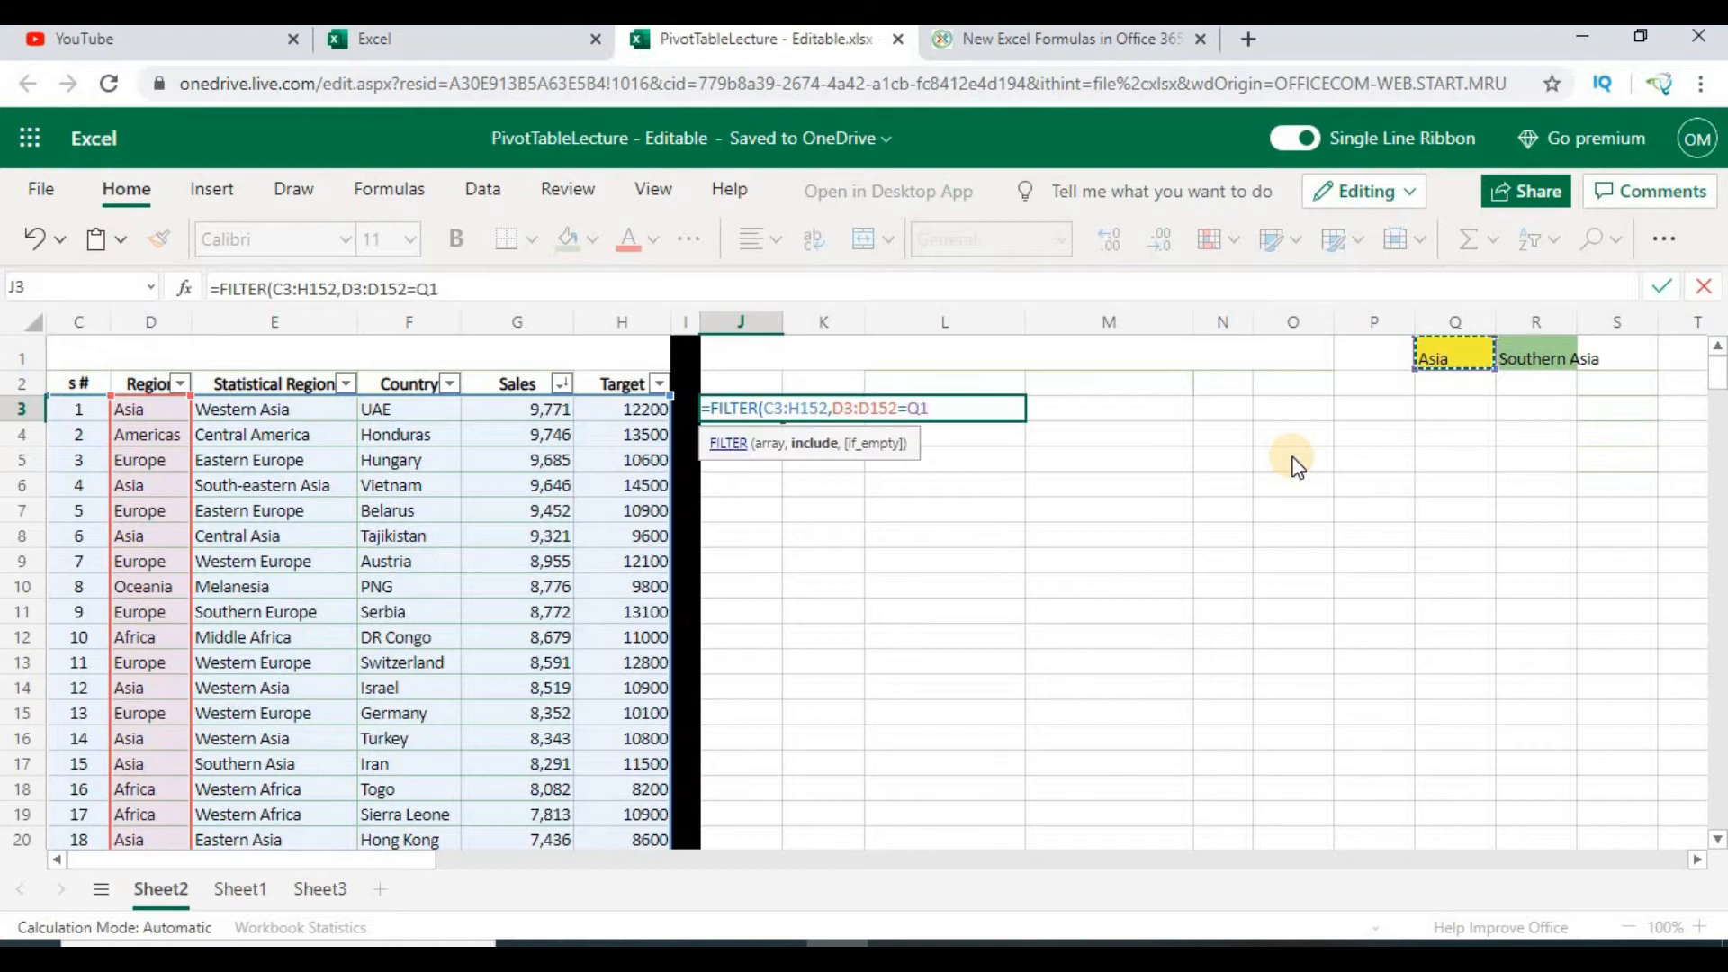
{"action": "type", "text": ")"}
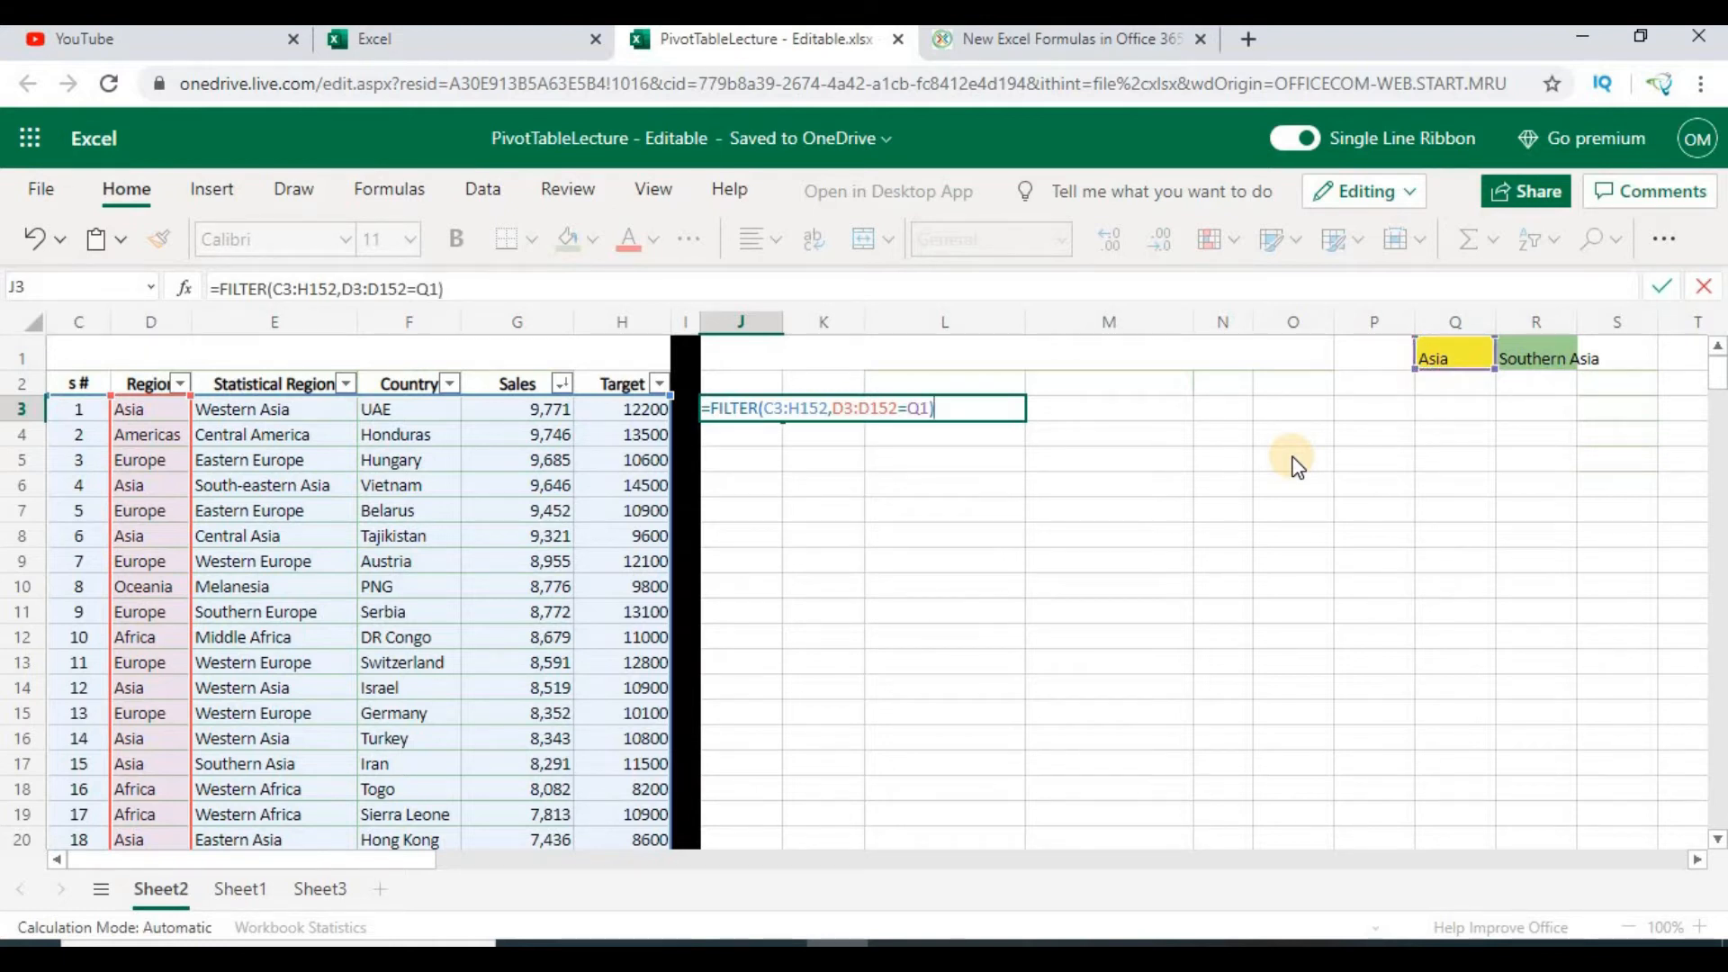
{"action": "key", "text": "Return"}
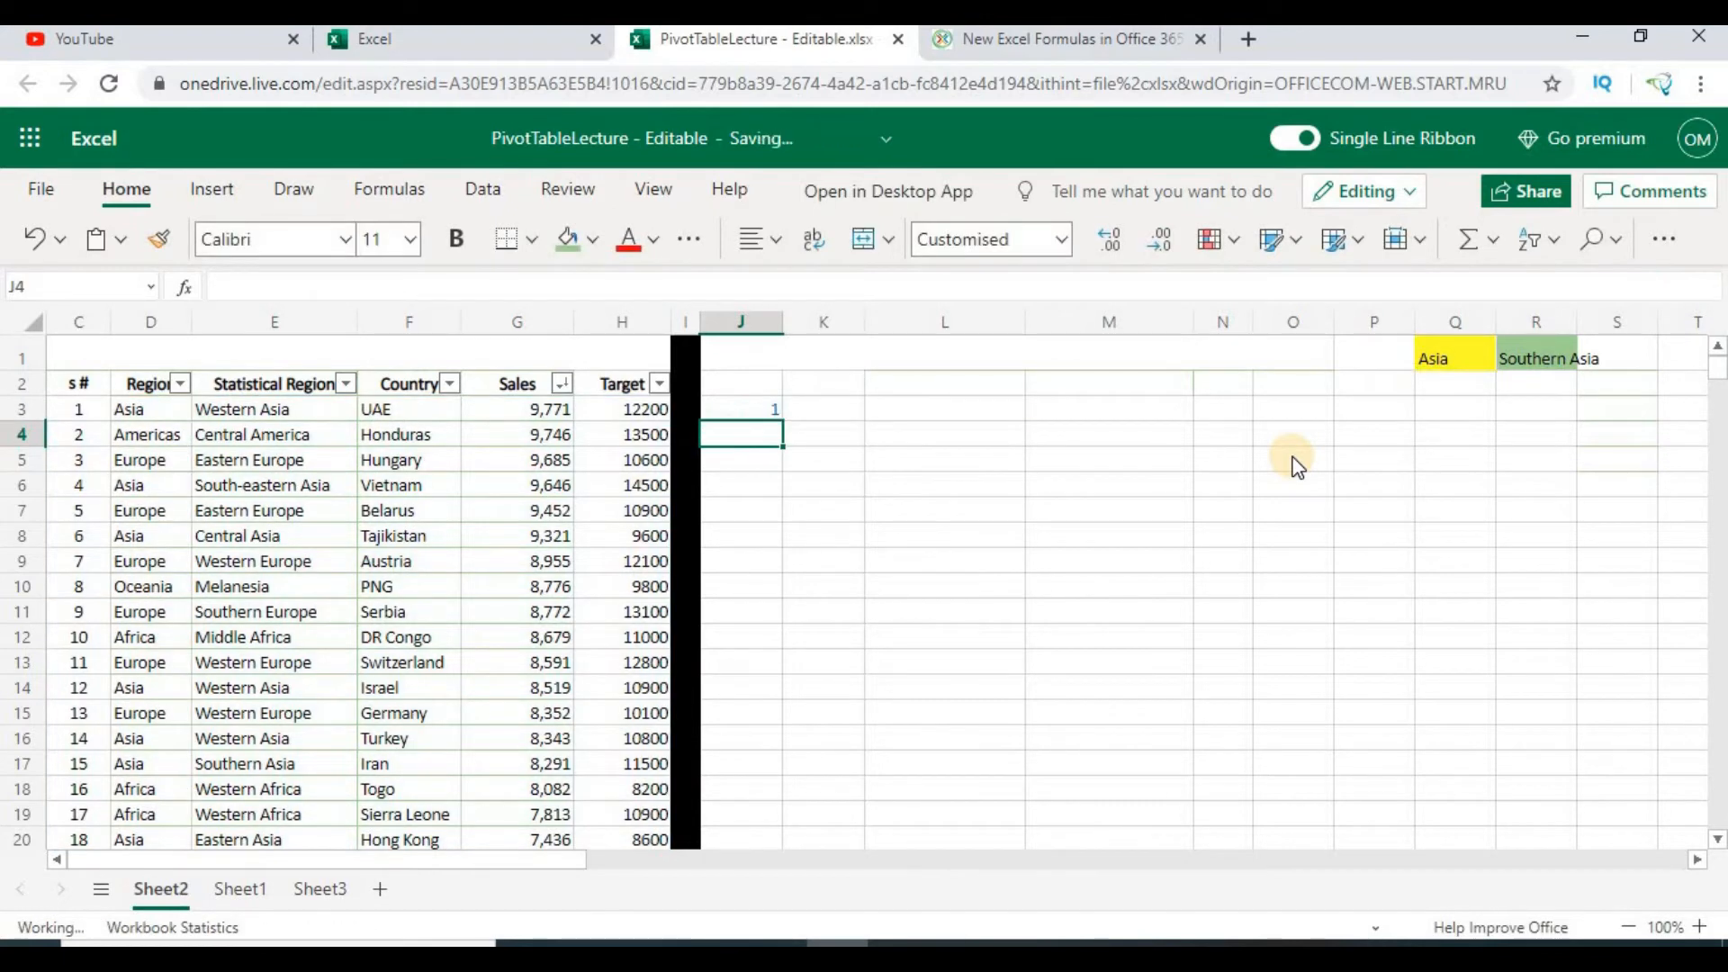
Step: Set the number format of cell J4 to General
{"action": "left_click", "coordinate": [1062, 240]}
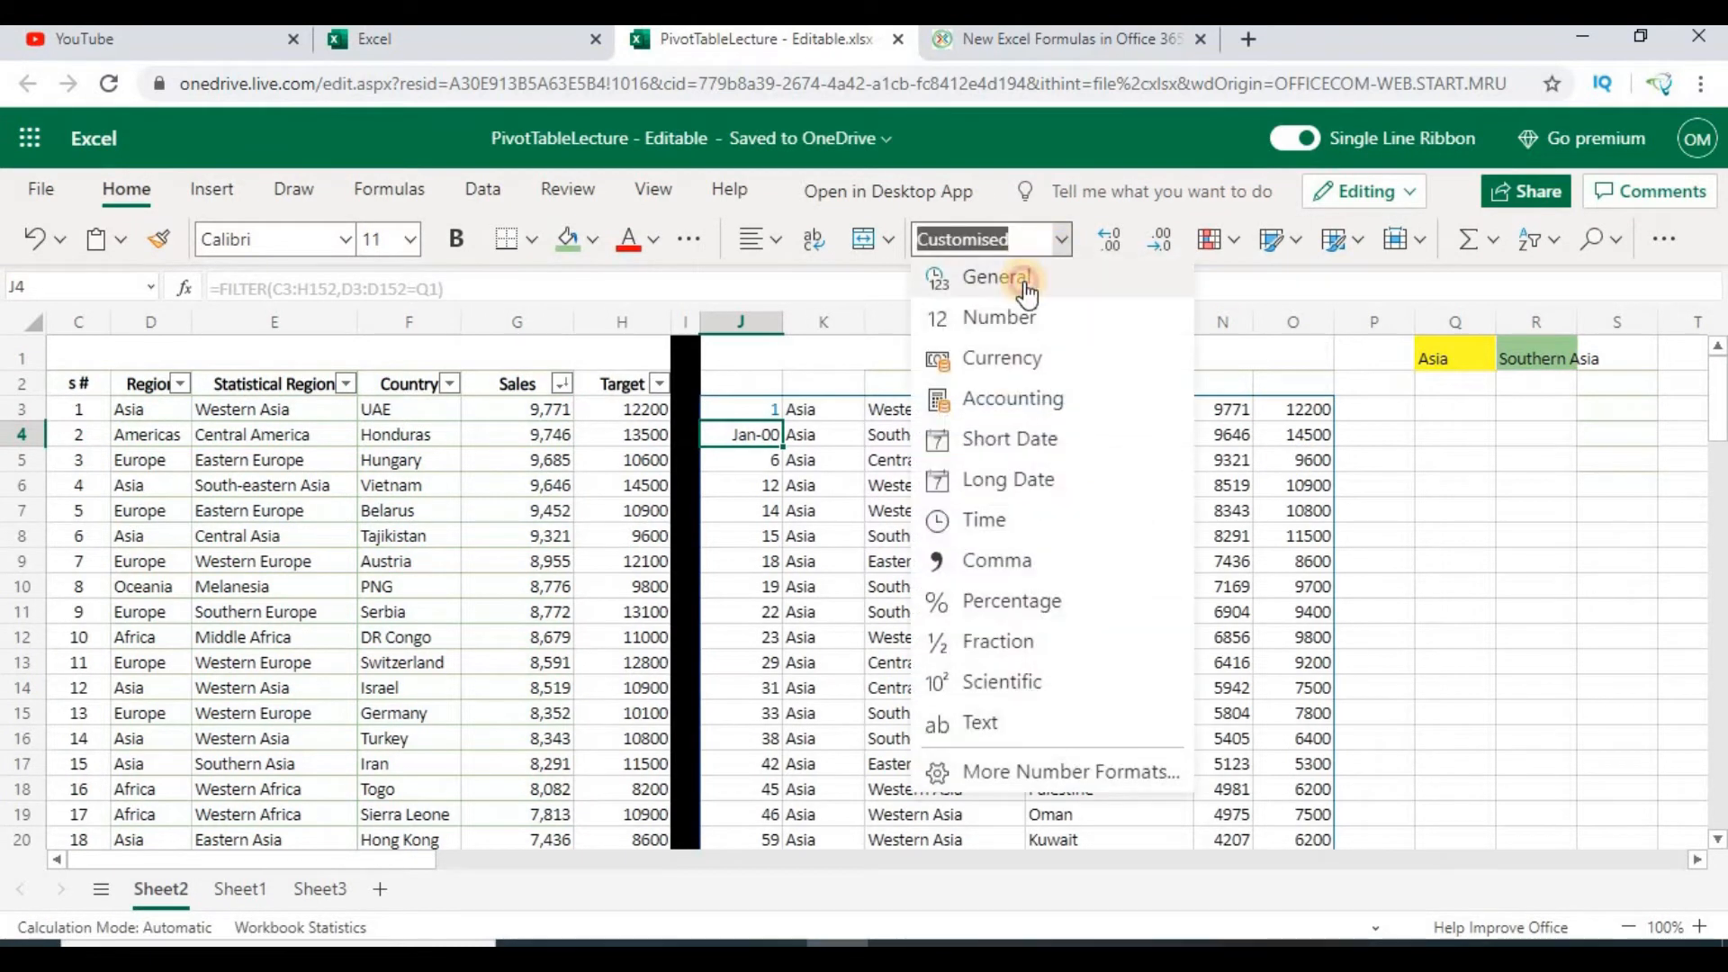
{"action": "left_click", "coordinate": [1026, 283]}
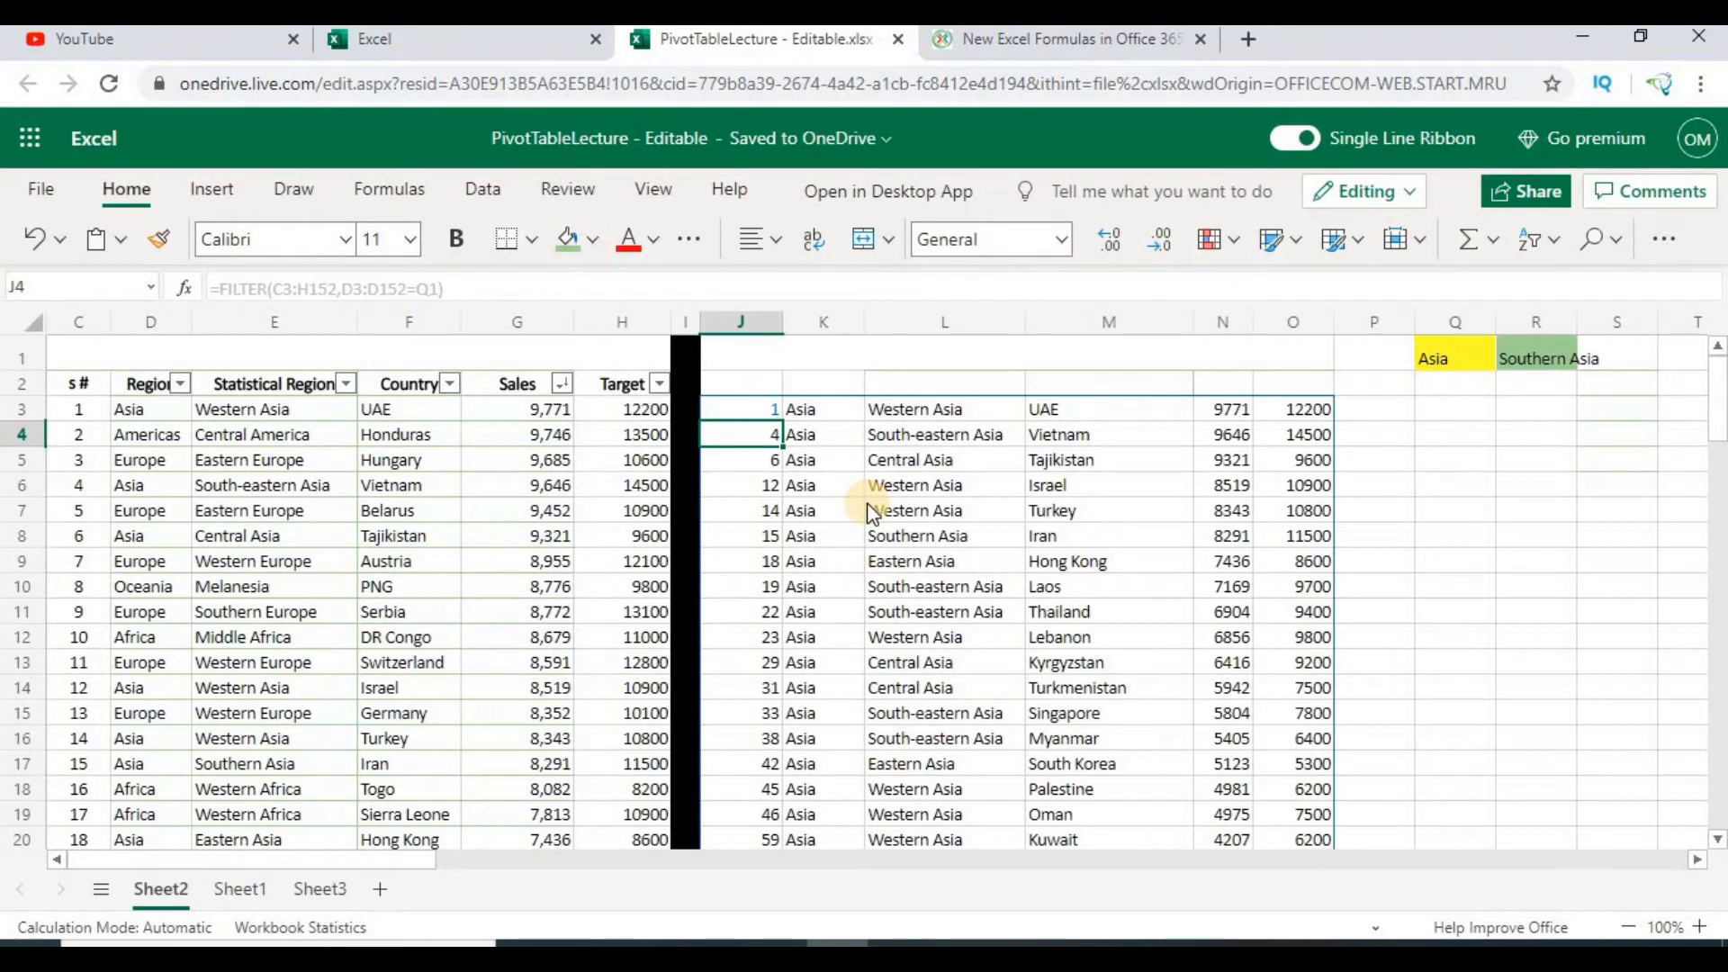
Step: Review the filtered Asia records down column J as far as row 40
{"action": "key", "text": "Up"}
{"action": "key", "text": "Down"}
{"action": "key", "text": "Down"}
{"action": "key", "text": "Down"}
{"action": "key", "text": "Down"}
{"action": "key", "text": "Down"}
{"action": "key", "text": "Down"}
{"action": "key", "text": "Down"}
{"action": "key", "text": "Down"}
{"action": "key", "text": "Down"}
{"action": "key", "text": "Down"}
{"action": "key", "text": "Down"}
{"action": "key", "text": "Down"}
{"action": "key", "text": "Down"}
{"action": "key", "text": "Down"}
{"action": "key", "text": "Down"}
{"action": "key", "text": "Down"}
{"action": "key", "text": "Down"}
{"action": "key", "text": "Down"}
{"action": "key", "text": "Down"}
{"action": "key", "text": "Down"}
{"action": "key", "text": "Down"}
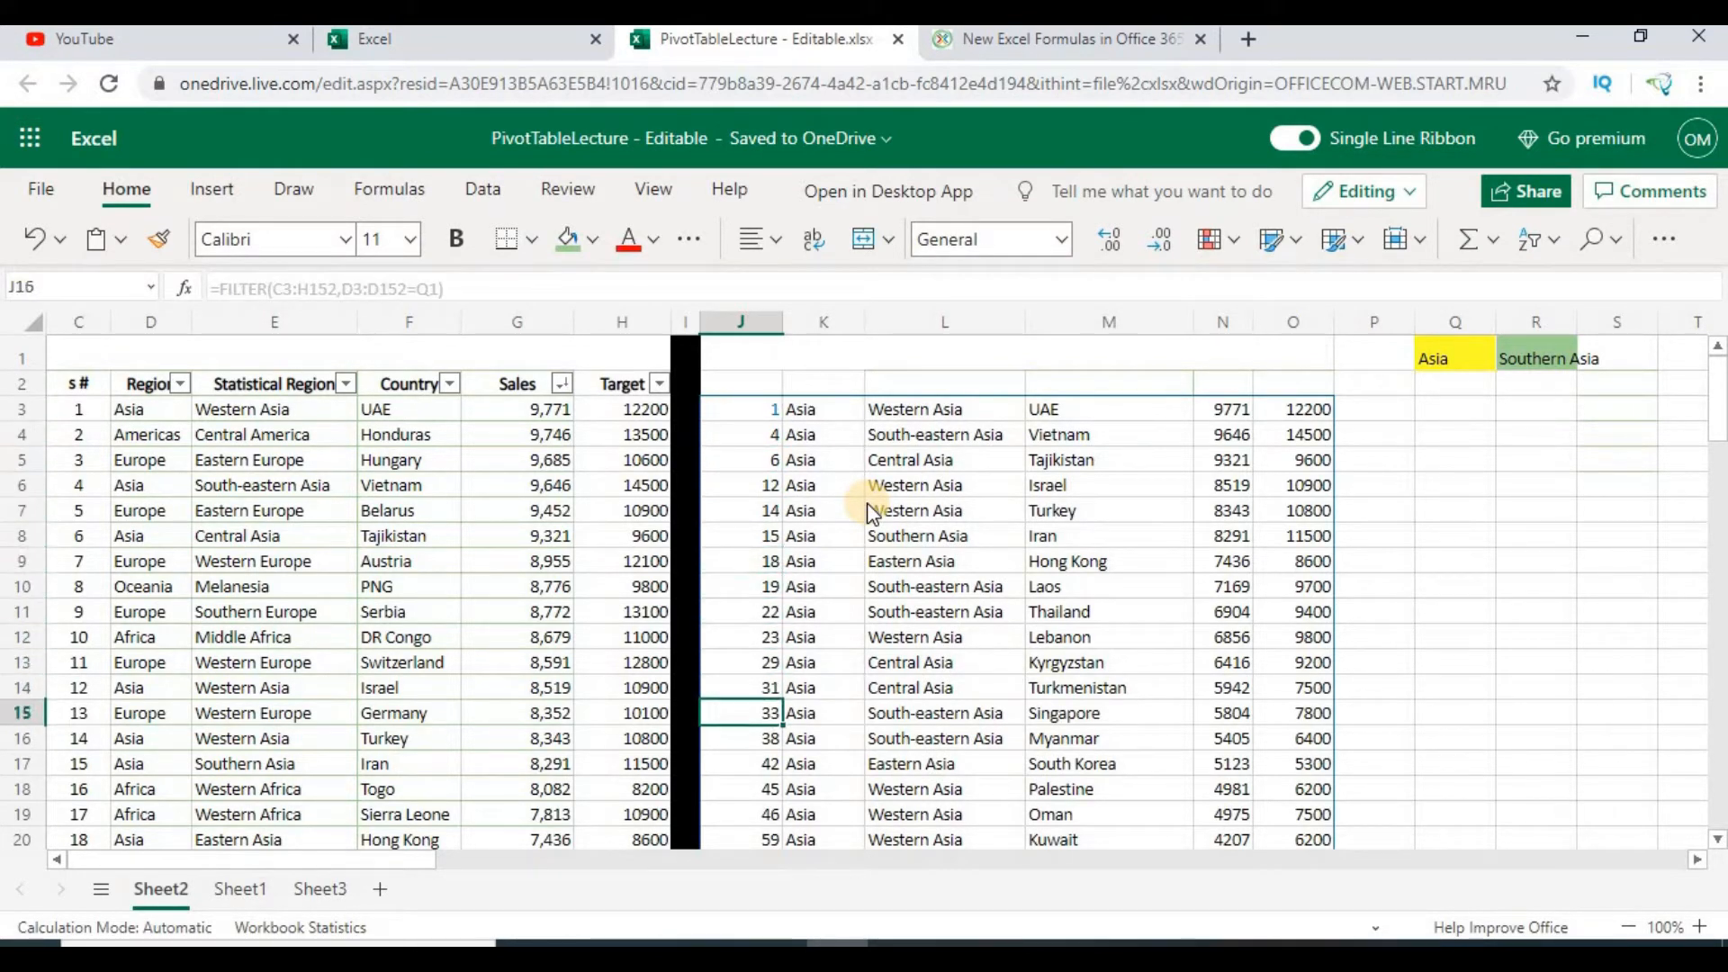
{"action": "key", "text": "Down"}
{"action": "key", "text": "Down"}
{"action": "key", "text": "Down"}
{"action": "key", "text": "Down"}
{"action": "key", "text": "Down"}
{"action": "key", "text": "Down"}
{"action": "key", "text": "Down"}
{"action": "key", "text": "Down"}
{"action": "key", "text": "Down"}
{"action": "key", "text": "Down"}
{"action": "key", "text": "Down"}
{"action": "key", "text": "Down"}
{"action": "key", "text": "Down"}
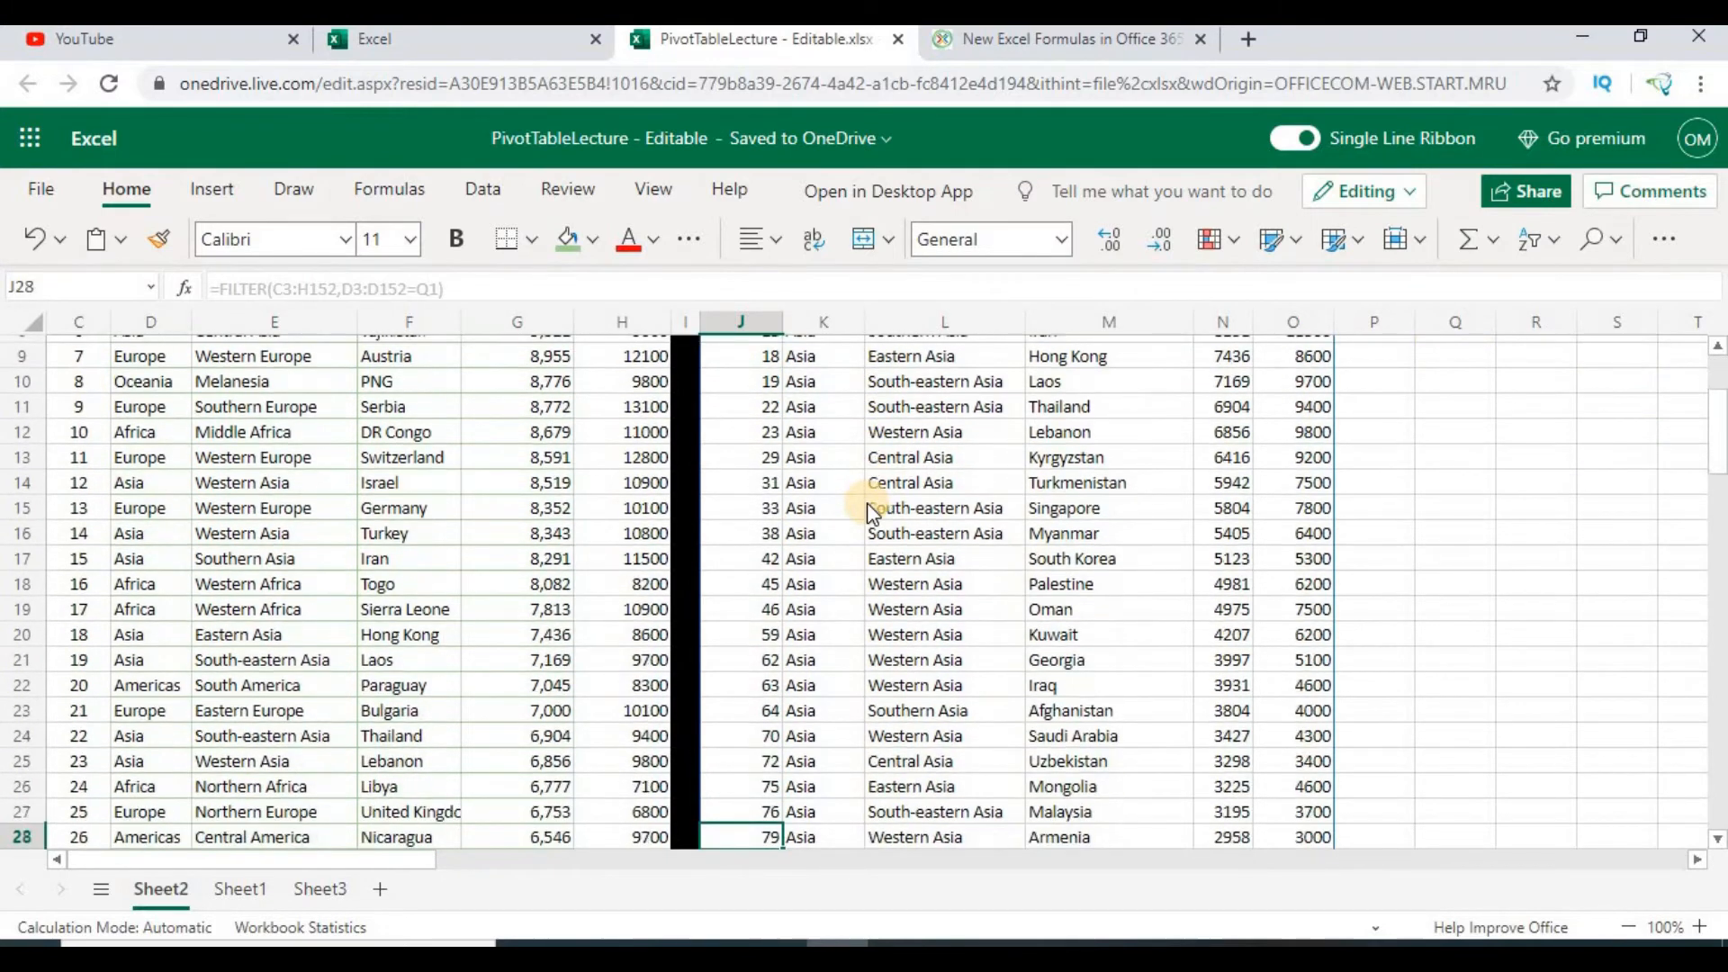
{"action": "key", "text": "Down"}
{"action": "key", "text": "Down"}
{"action": "key", "text": "Down"}
{"action": "key", "text": "Down"}
{"action": "key", "text": "Down"}
{"action": "key", "text": "Down"}
{"action": "key", "text": "Down"}
{"action": "key", "text": "Down"}
{"action": "key", "text": "Down"}
{"action": "key", "text": "Down"}
{"action": "key", "text": "Down"}
{"action": "key", "text": "Down"}
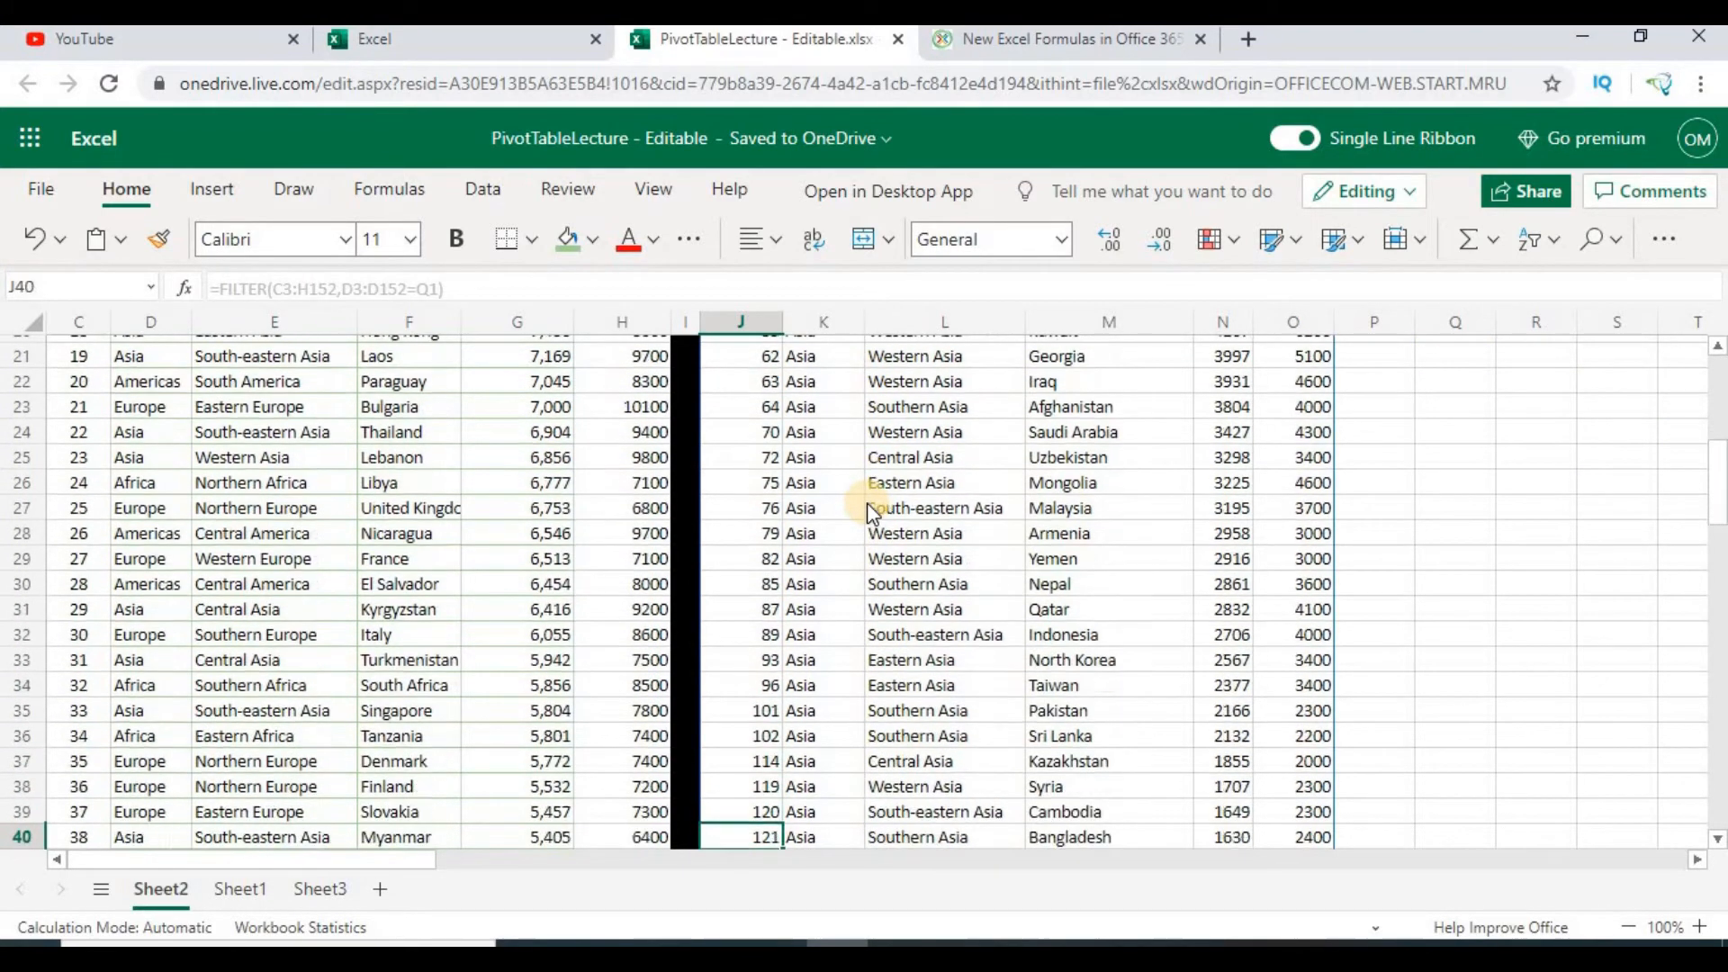
Step: Review the filtered records from the end of the list back up to the formula cell J3
{"action": "key", "text": "Up"}
{"action": "key", "text": "Up"}
{"action": "key", "text": "Up"}
{"action": "key", "text": "Up"}
{"action": "key", "text": "Up"}
{"action": "key", "text": "Up"}
{"action": "key", "text": "Up"}
{"action": "key", "text": "Up"}
{"action": "key", "text": "Up"}
{"action": "key", "text": "Up"}
{"action": "key", "text": "Up"}
{"action": "key", "text": "Up"}
{"action": "key", "text": "Up"}
{"action": "key", "text": "Up"}
{"action": "key", "text": "Up"}
{"action": "key", "text": "Up"}
{"action": "key", "text": "Up"}
{"action": "key", "text": "Up"}
{"action": "key", "text": "Up"}
{"action": "key", "text": "Up"}
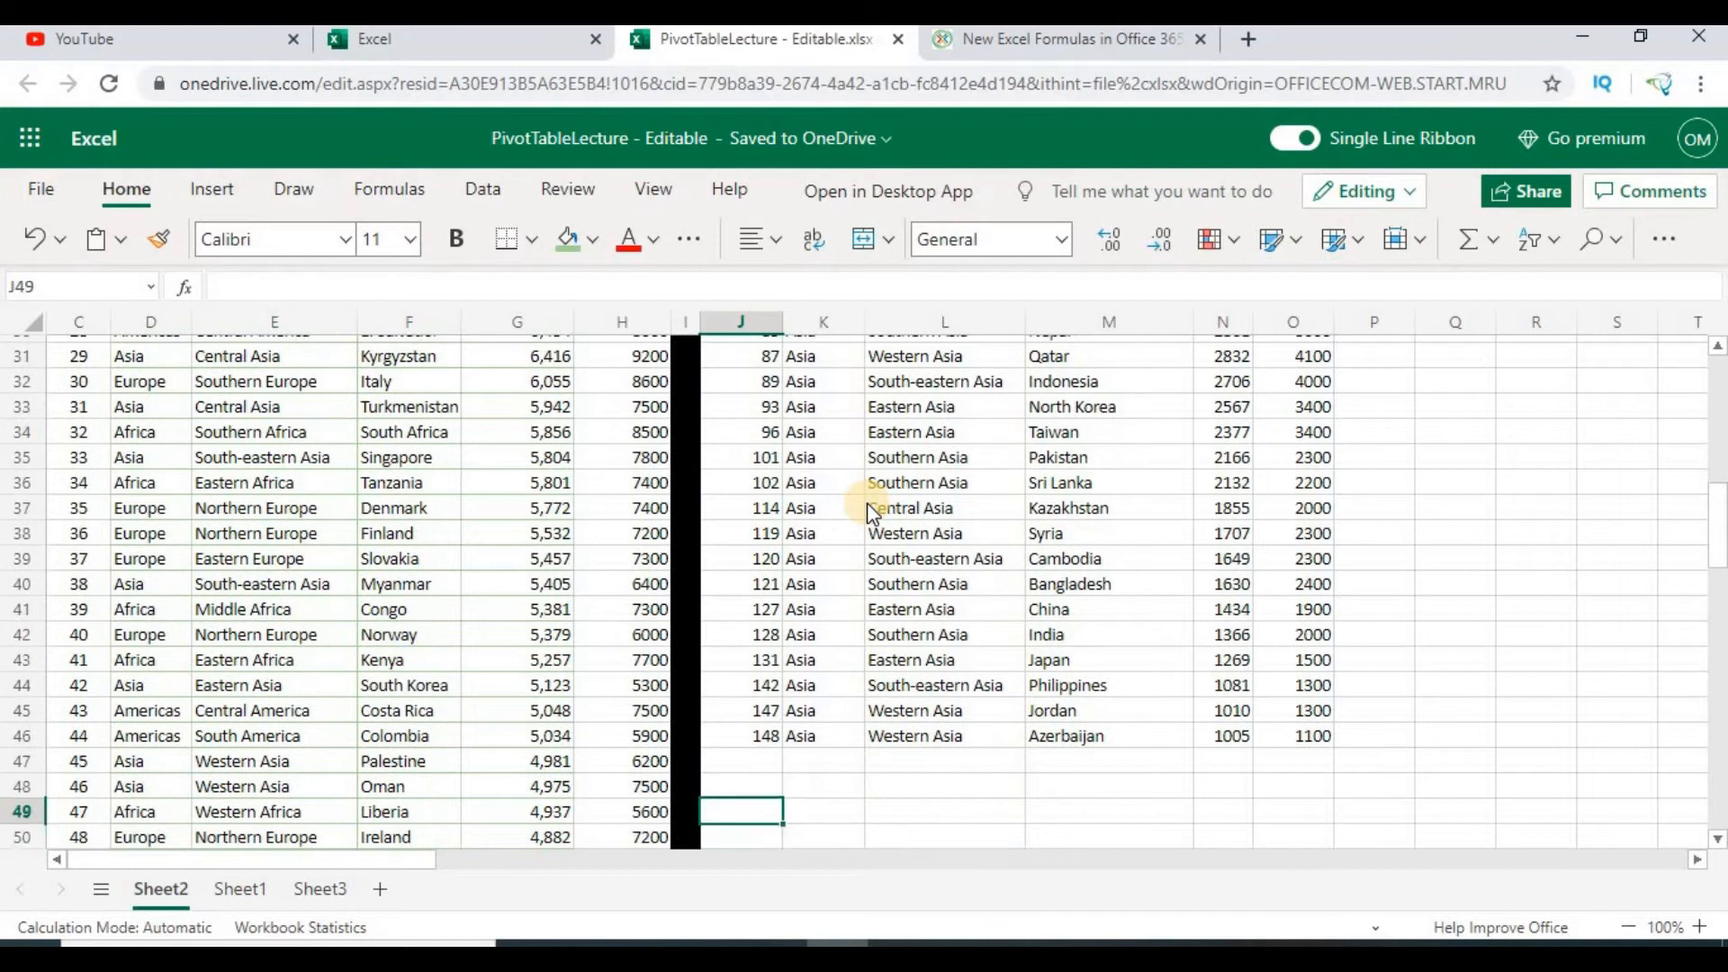
{"action": "key", "text": "Up"}
{"action": "key", "text": "Up"}
{"action": "key", "text": "Up"}
{"action": "key", "text": "Up"}
{"action": "key", "text": "Up"}
{"action": "key", "text": "Up"}
{"action": "key", "text": "Up"}
{"action": "key", "text": "Up"}
{"action": "key", "text": "Up"}
{"action": "key", "text": "Up"}
{"action": "key", "text": "Up"}
{"action": "key", "text": "Up"}
{"action": "key", "text": "Up"}
{"action": "key", "text": "Up"}
{"action": "key", "text": "Up"}
{"action": "key", "text": "Up"}
{"action": "key", "text": "Up"}
{"action": "key", "text": "Up"}
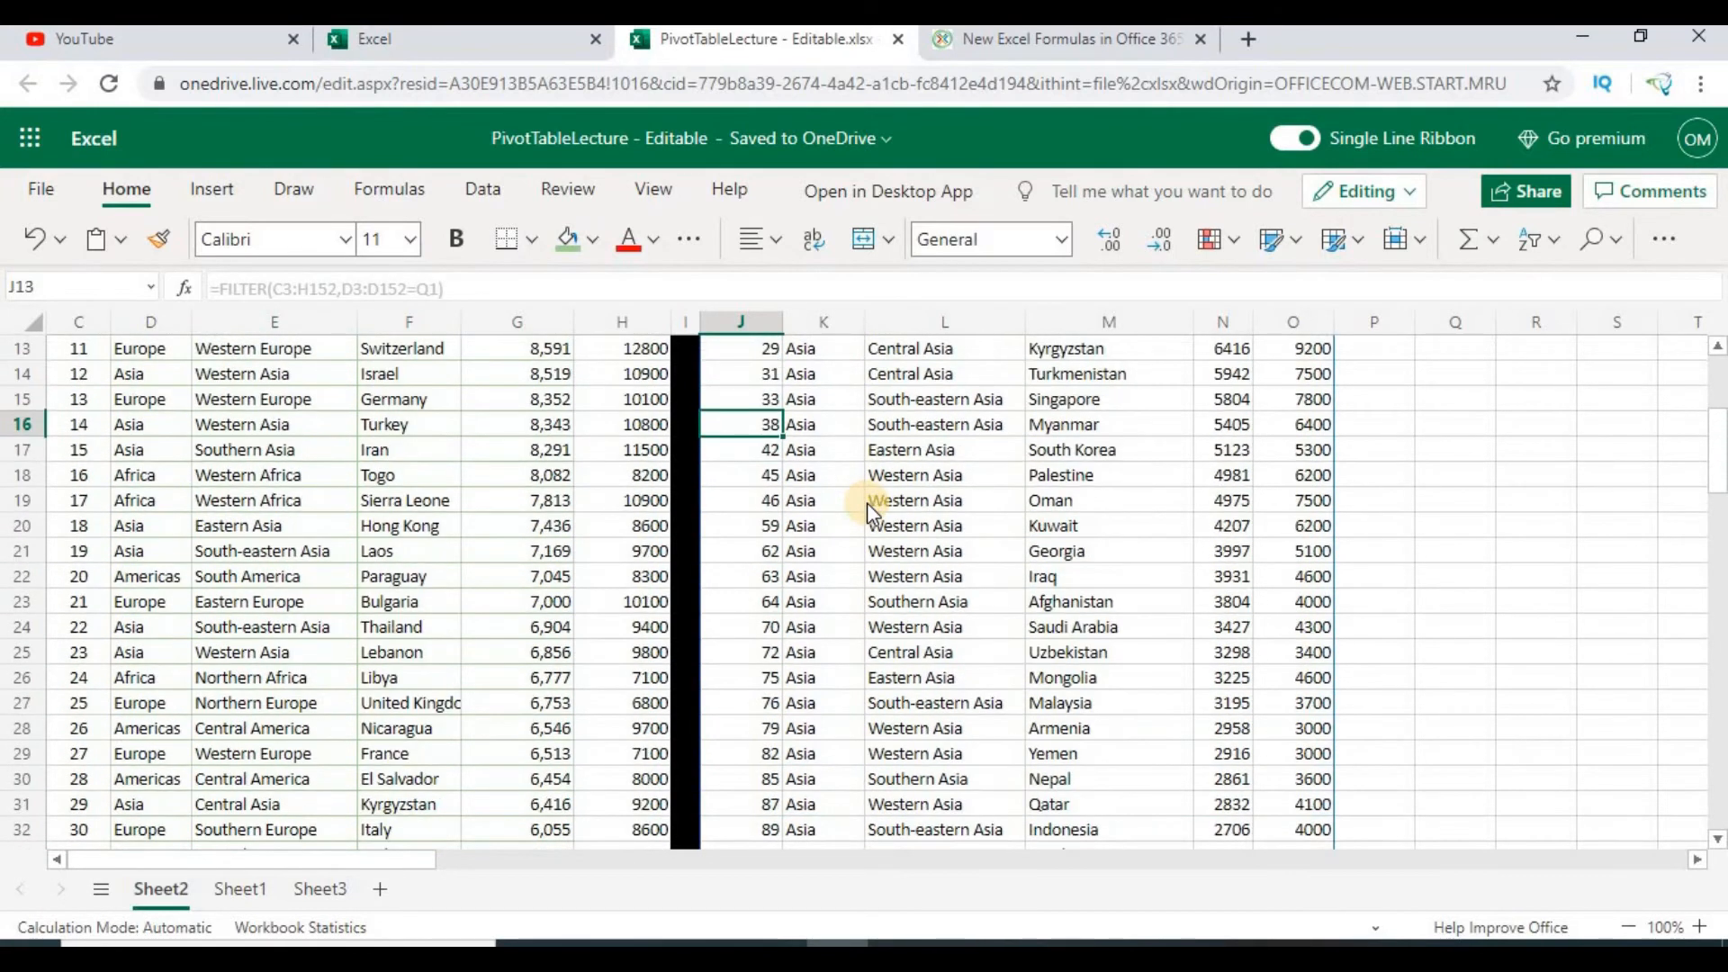
{"action": "key", "text": "Up"}
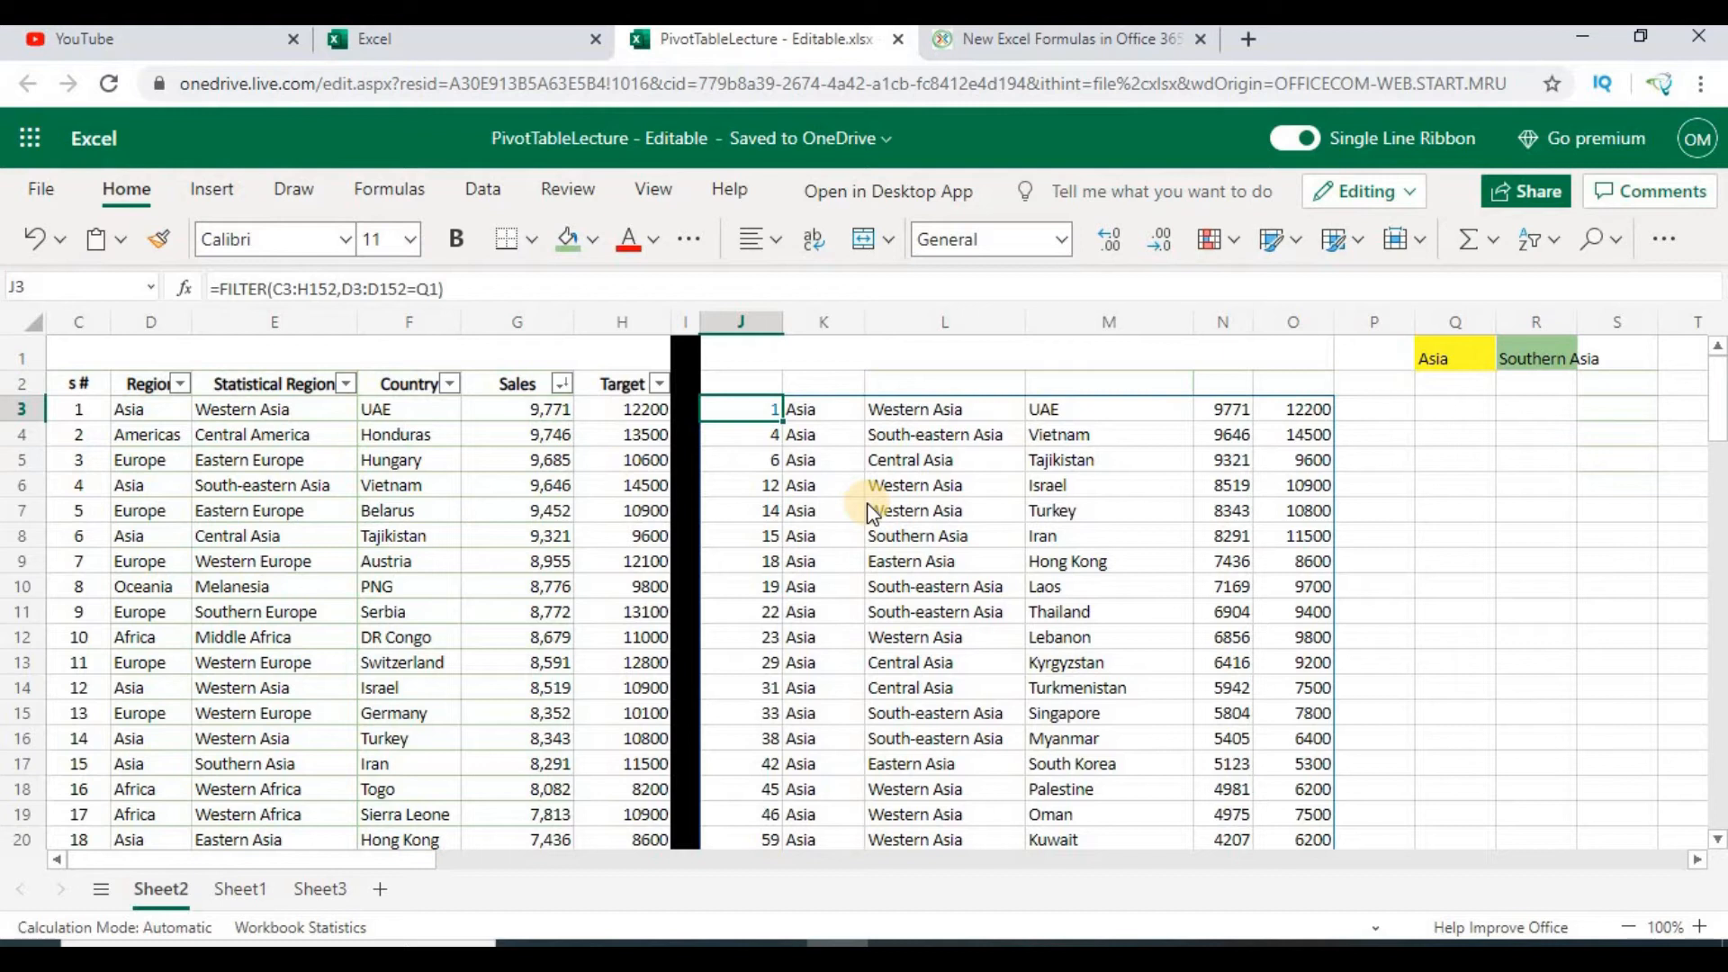
Step: Look across the columns of the first filtered record in row 3, from J to O and on to the criterion columns
{"action": "key", "text": "Right"}
{"action": "key", "text": "Right"}
{"action": "key", "text": "Right"}
{"action": "key", "text": "Right"}
{"action": "key", "text": "Right"}
{"action": "key", "text": "Right"}
{"action": "key", "text": "Left"}
{"action": "key", "text": "Left"}
{"action": "key", "text": "Left"}
{"action": "key", "text": "Left"}
{"action": "key", "text": "Left"}
{"action": "key", "text": "Left"}
{"action": "key", "text": "Right"}
{"action": "key", "text": "Right"}
{"action": "key", "text": "Right"}
{"action": "key", "text": "Right"}
{"action": "key", "text": "Right"}
{"action": "key", "text": "Right"}
{"action": "key", "text": "Left"}
{"action": "key", "text": "Left"}
{"action": "key", "text": "Left"}
{"action": "key", "text": "Left"}
{"action": "key", "text": "Right"}
{"action": "key", "text": "Right"}
{"action": "key", "text": "Right"}
{"action": "key", "text": "Right"}
{"action": "key", "text": "Right"}
{"action": "key", "text": "Right"}
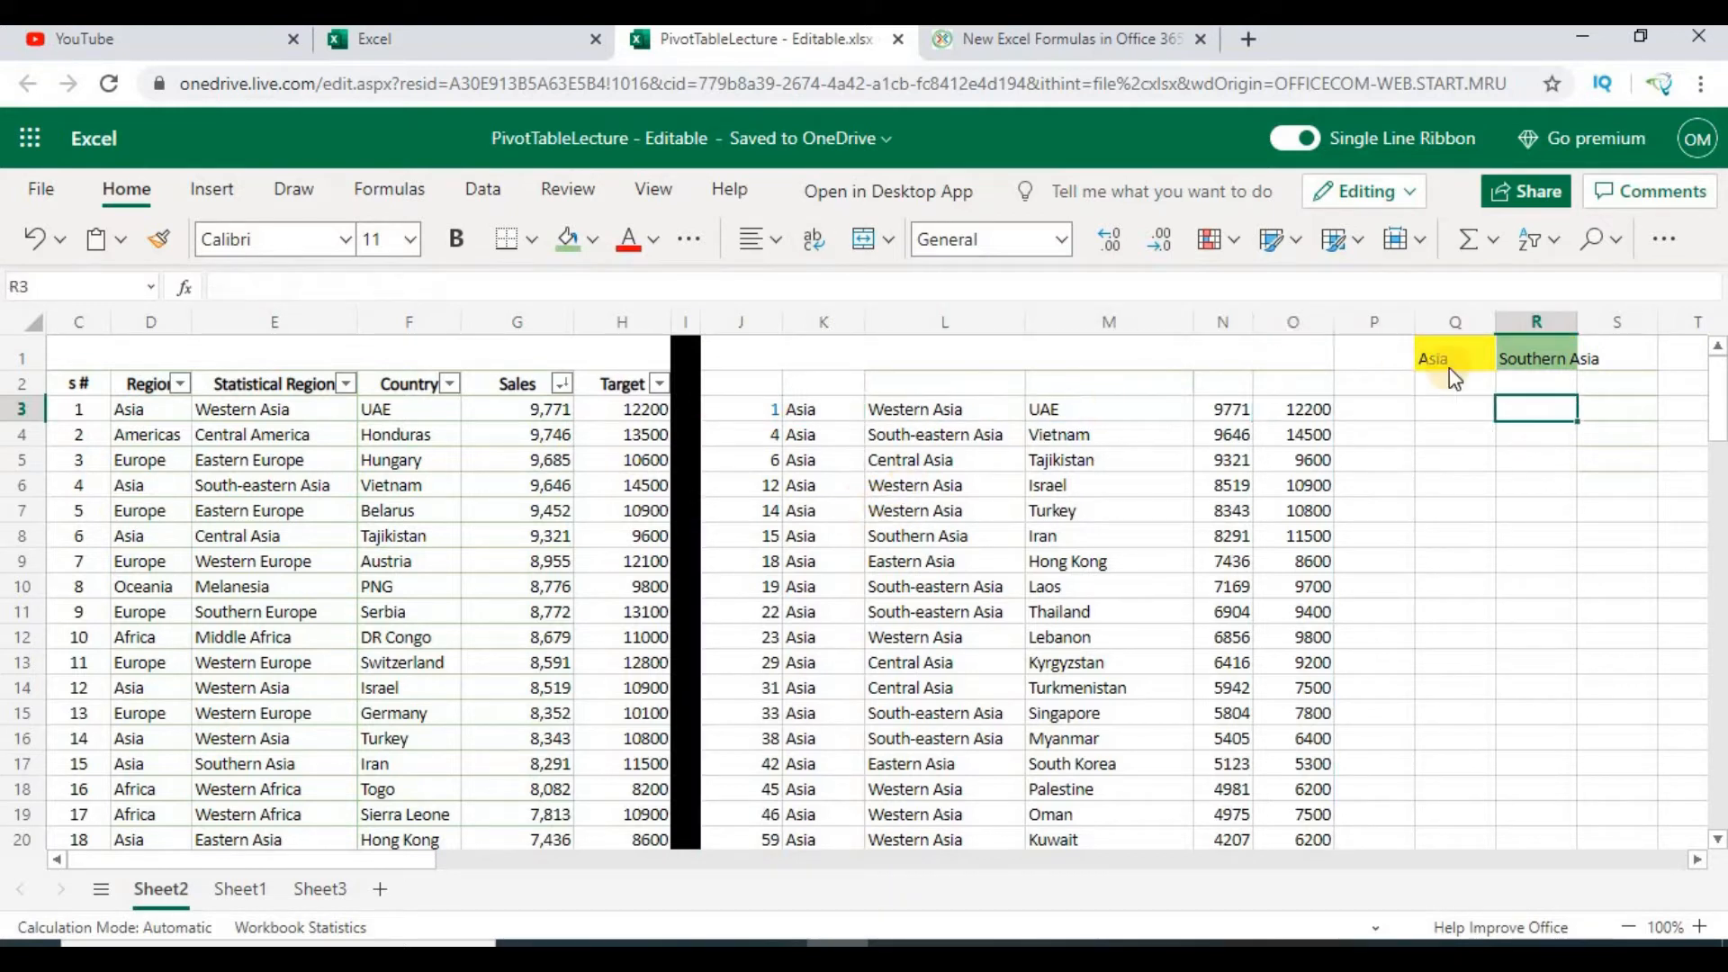
Step: Set the region criterion in Q1 to Americas and check the filtered records
{"action": "left_click", "coordinate": [1471, 364]}
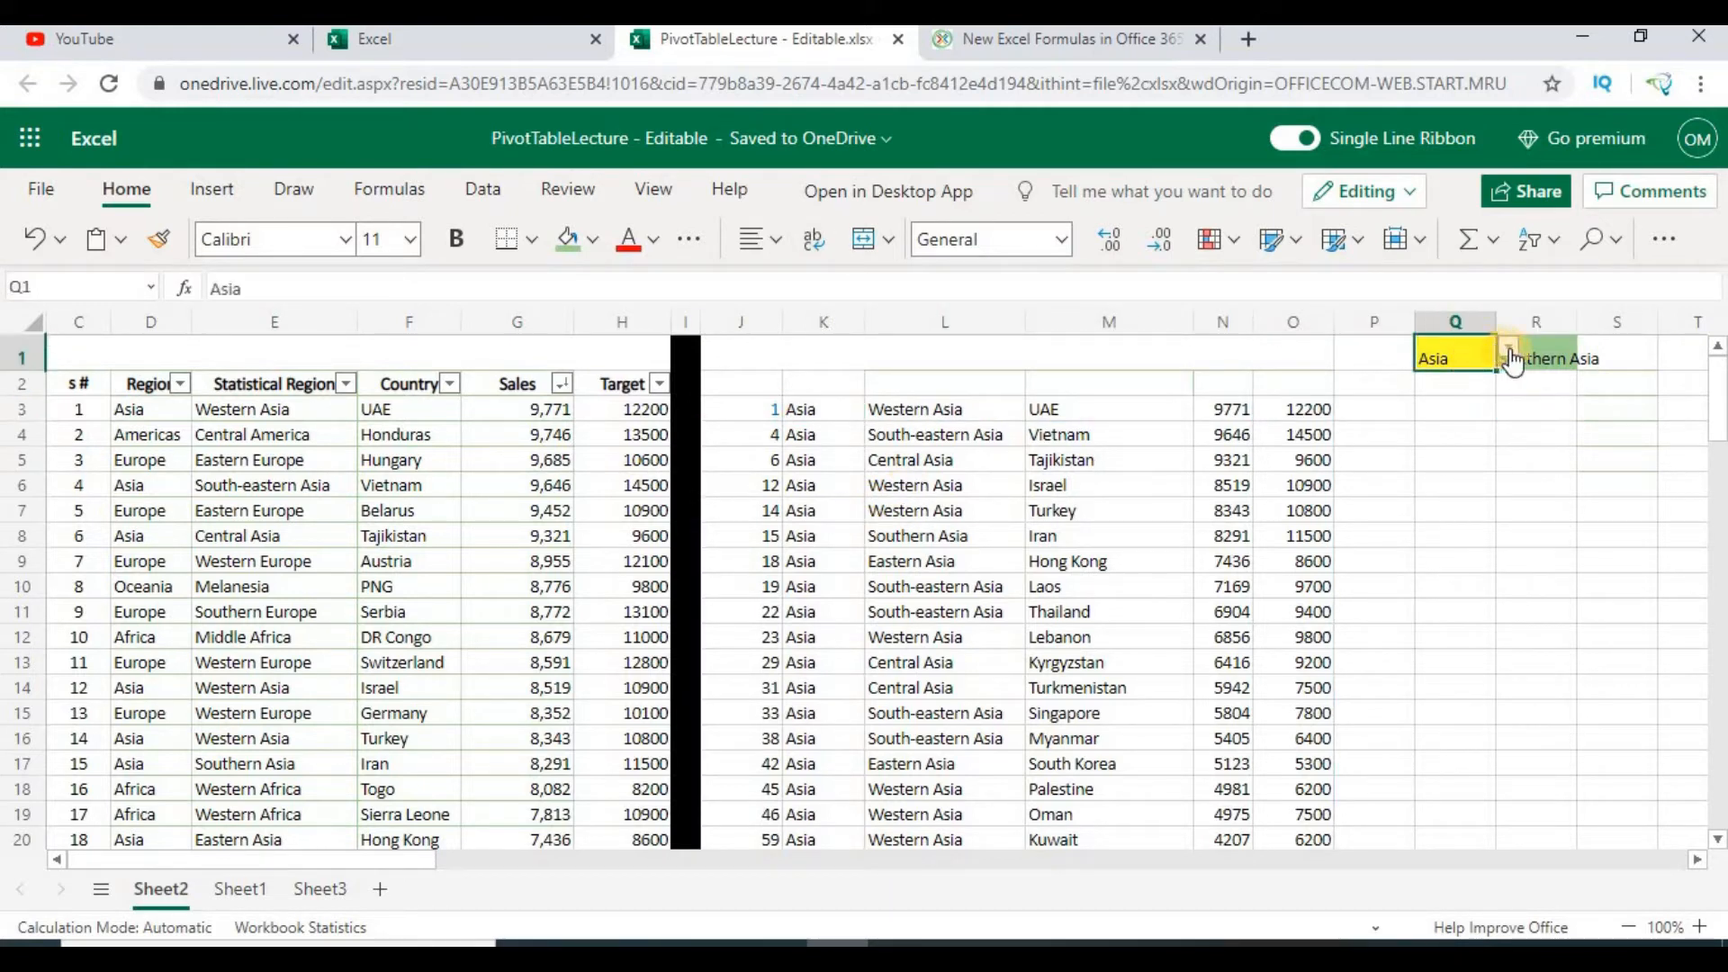
{"action": "left_click", "coordinate": [1509, 352]}
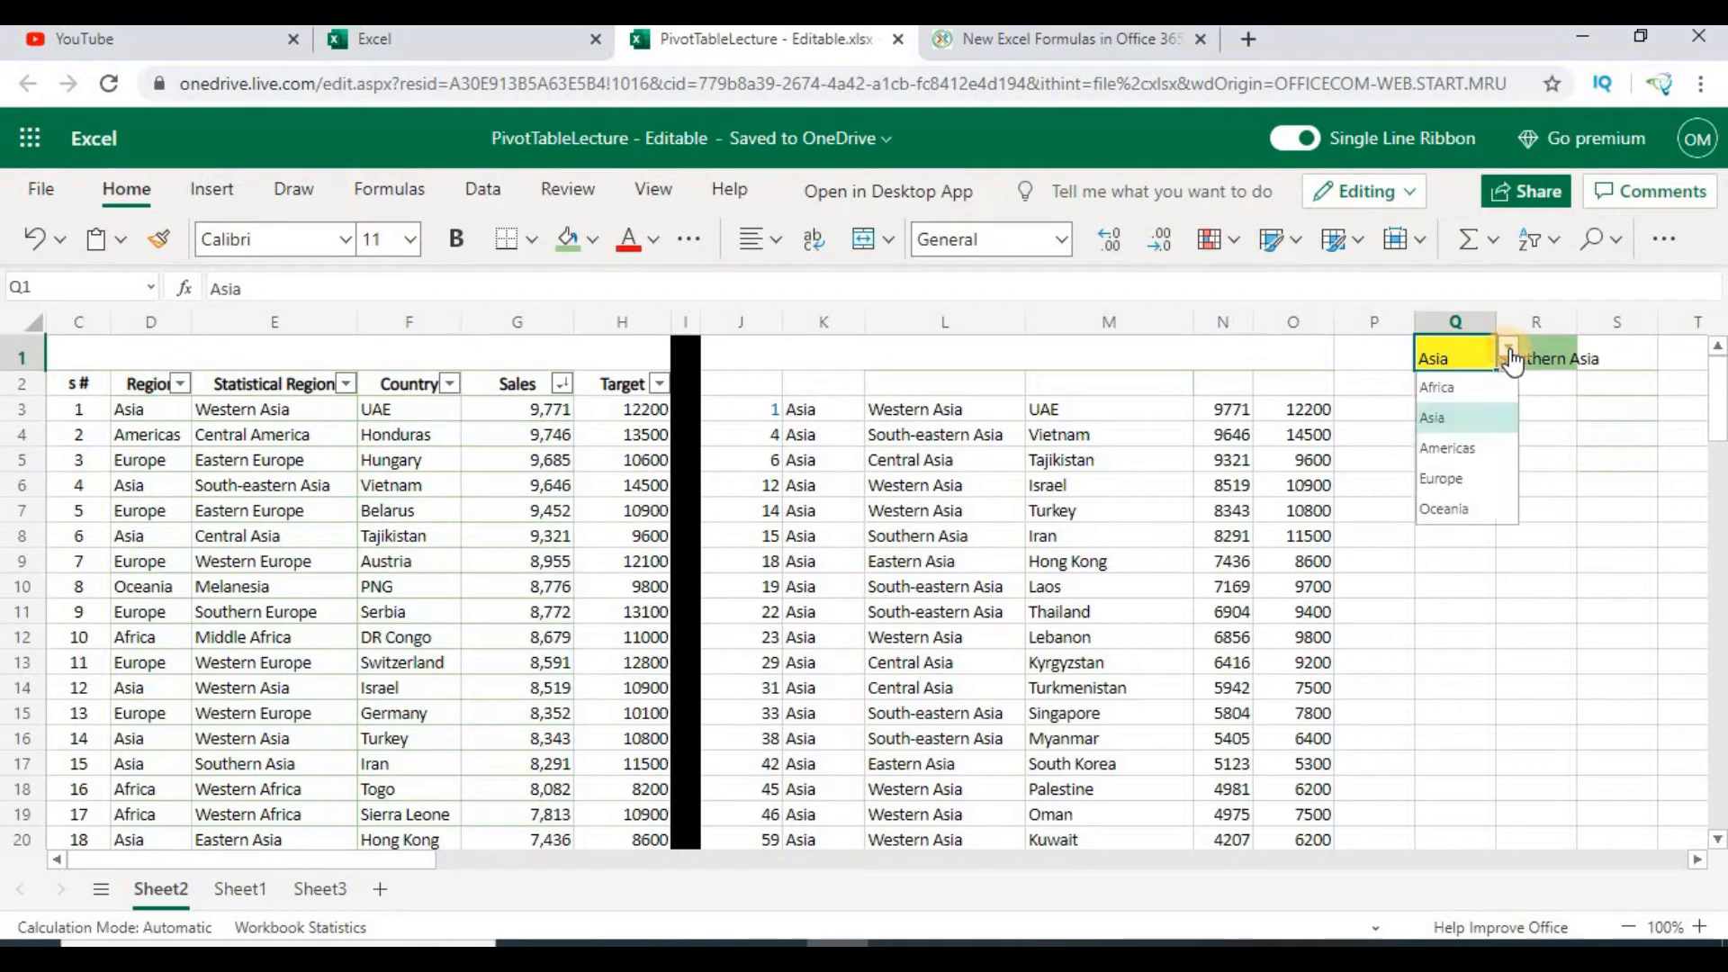
{"action": "left_click", "coordinate": [1471, 449]}
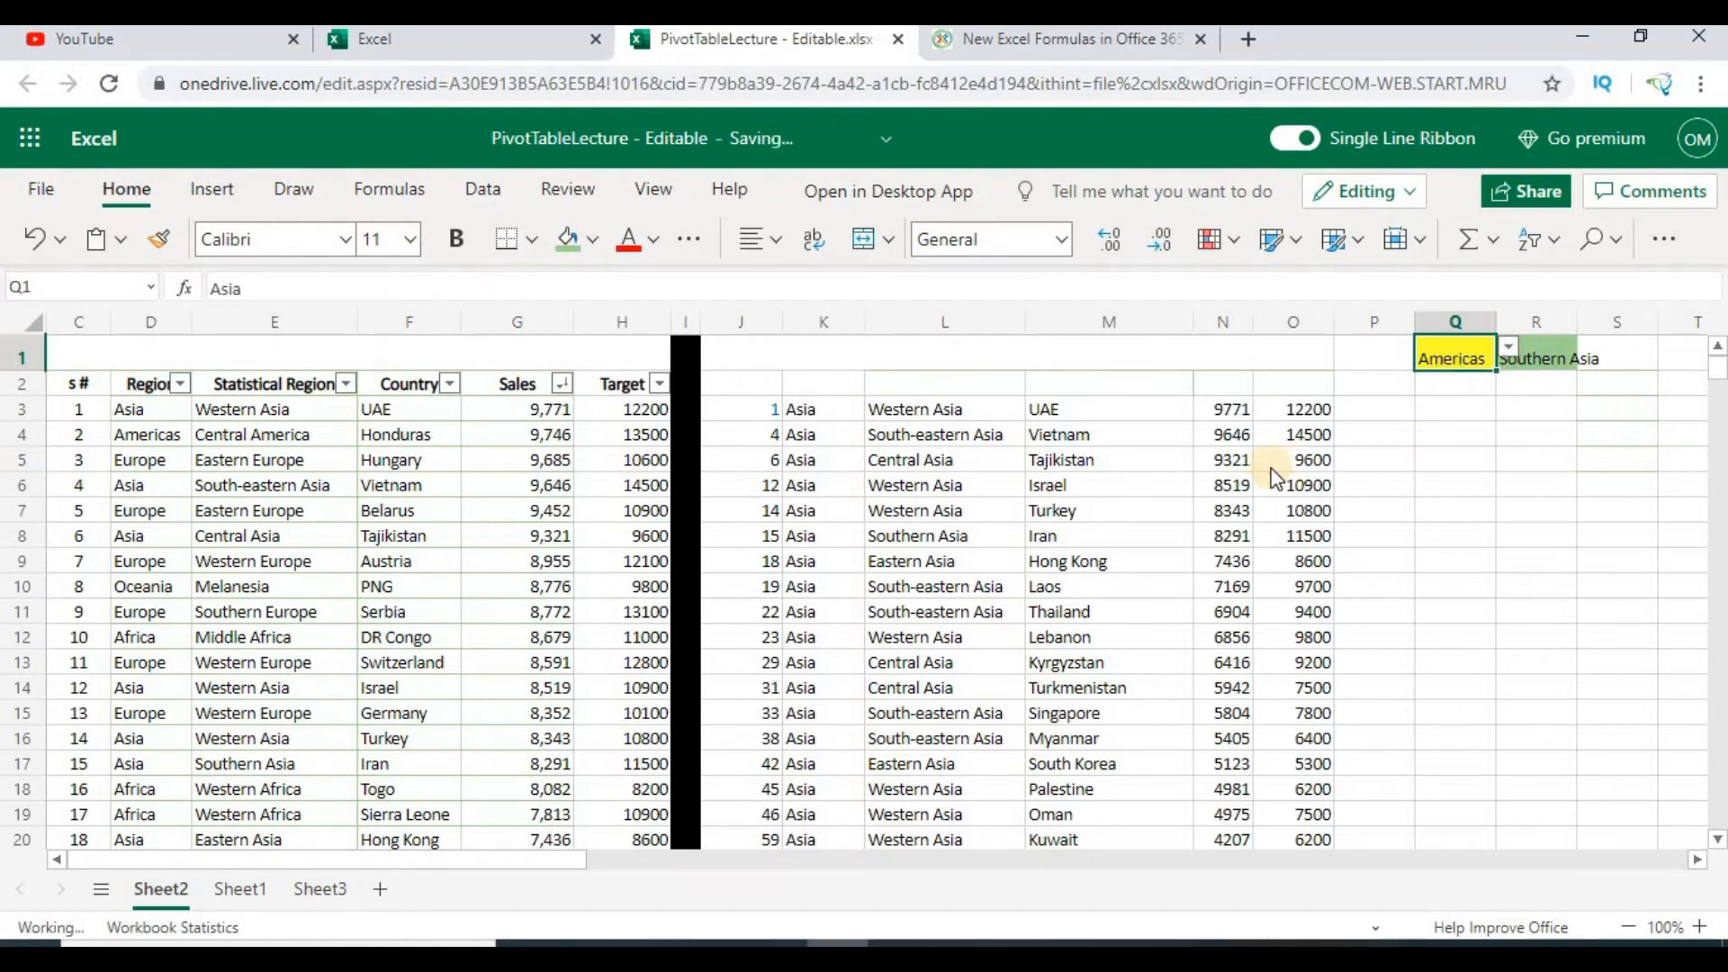
{"action": "left_click", "coordinate": [839, 436]}
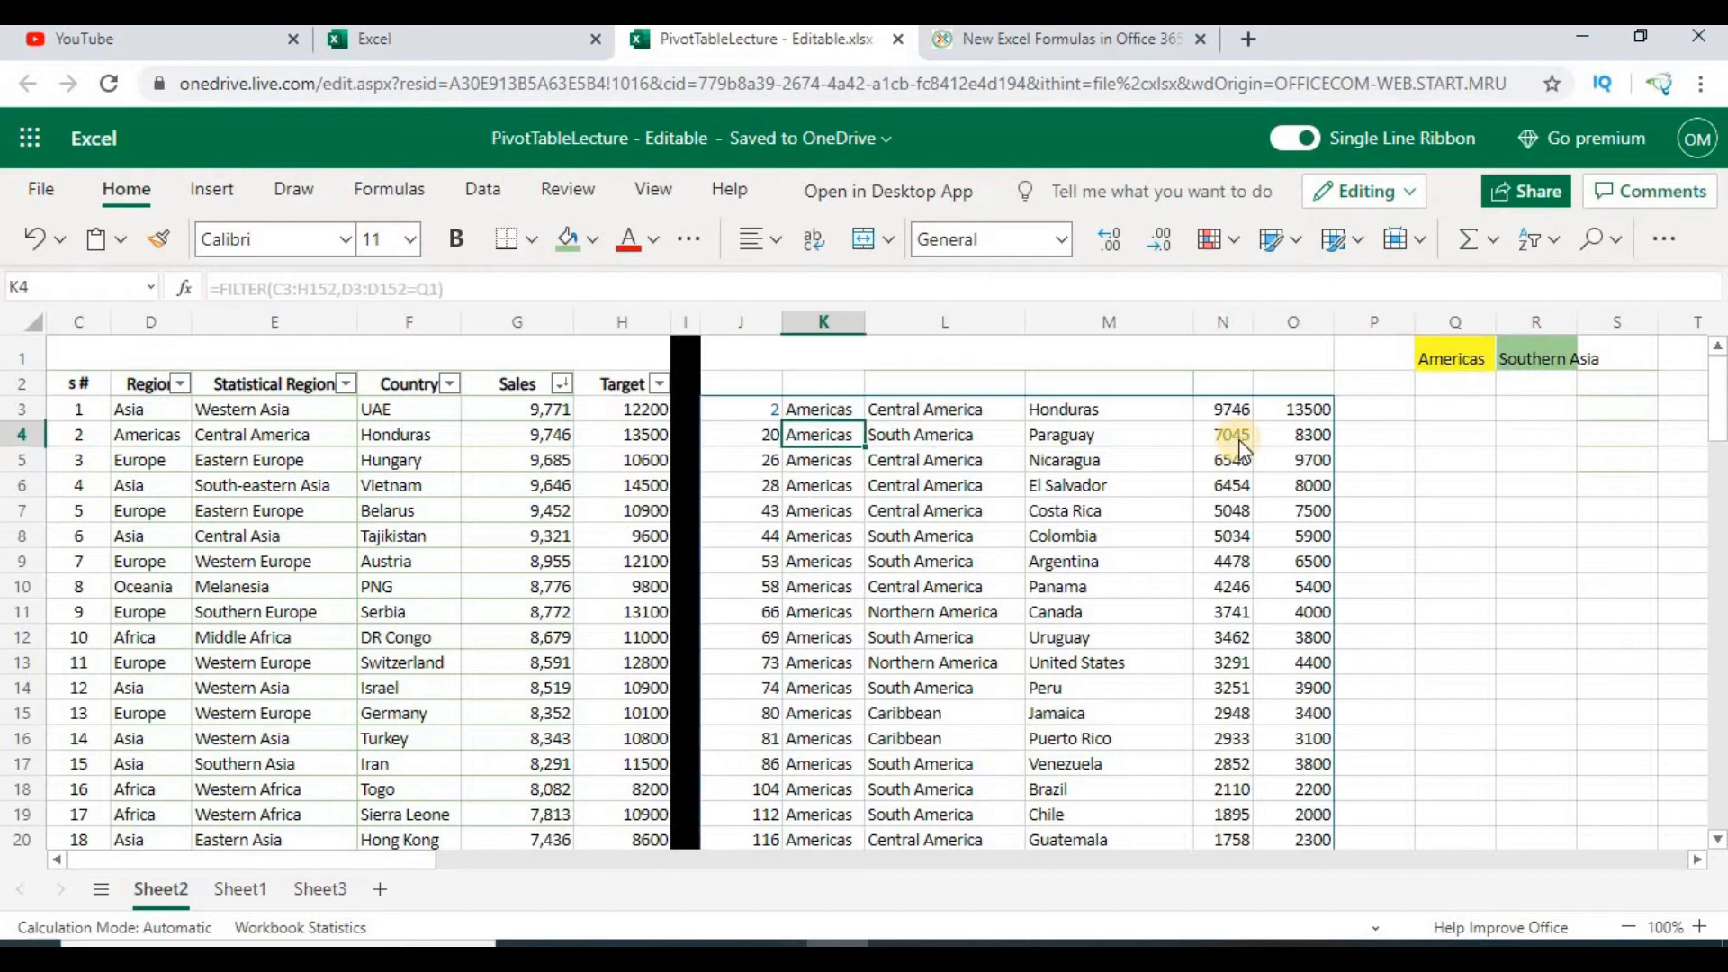
Step: Switch the region criterion in Q1 to Oceania, followed by Europe
{"action": "left_click", "coordinate": [1462, 360]}
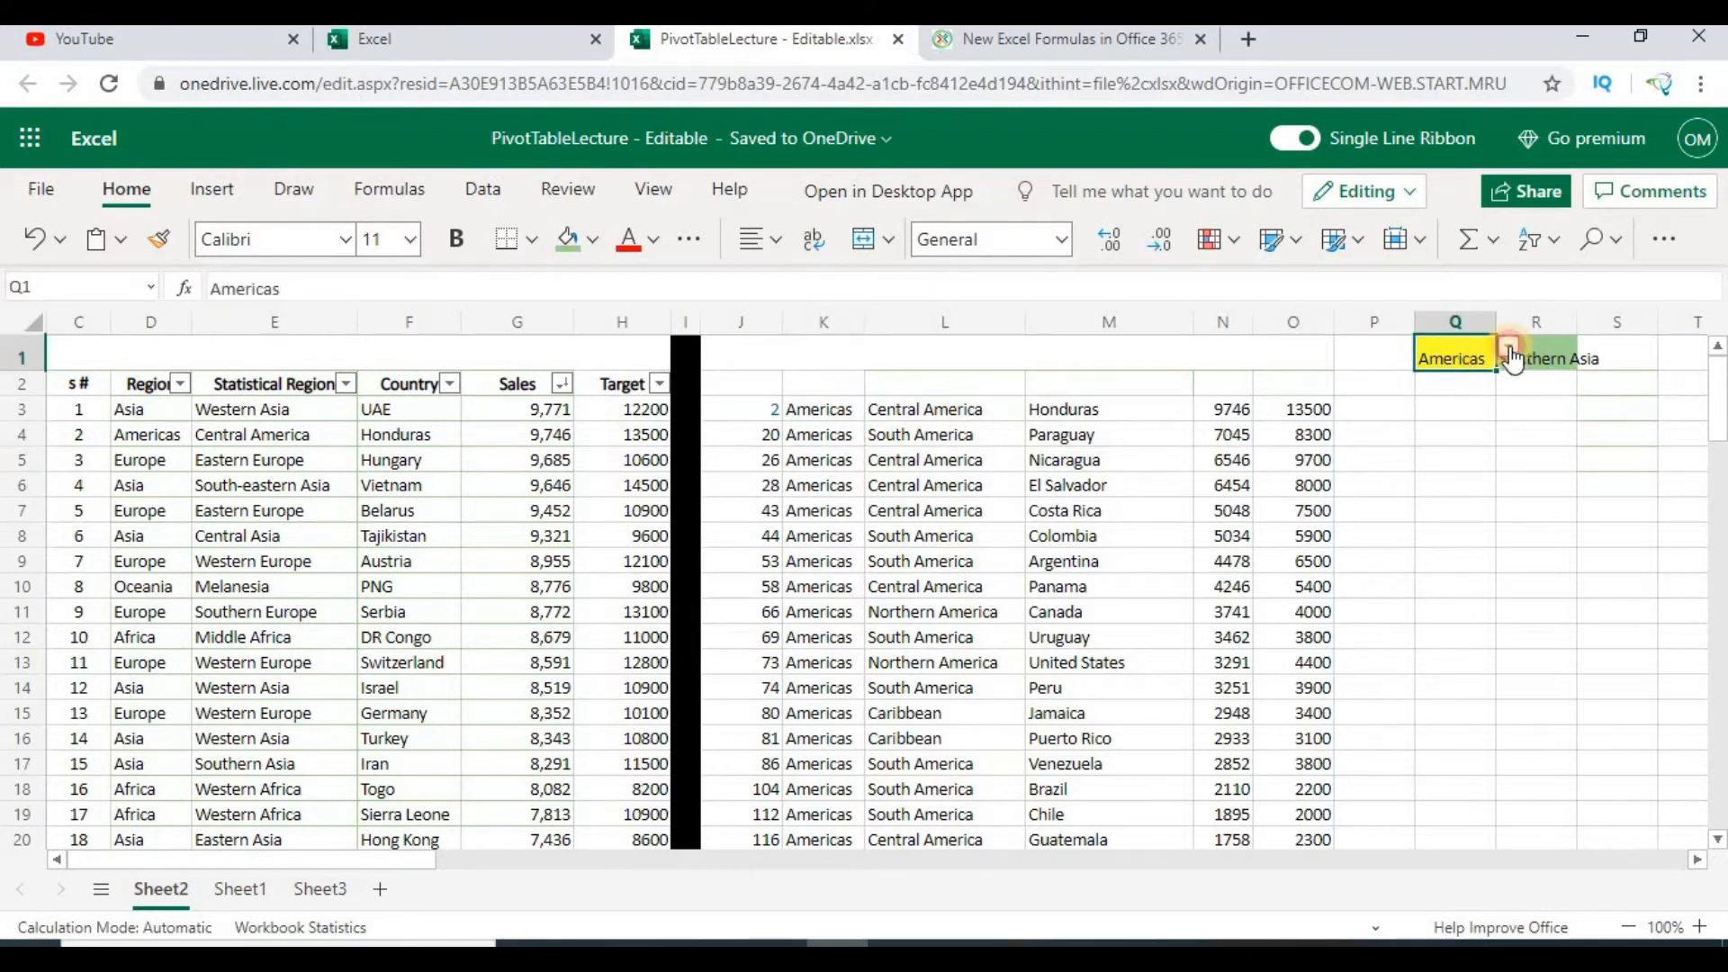
{"action": "left_click", "coordinate": [1512, 348]}
{"action": "left_click", "coordinate": [1449, 509]}
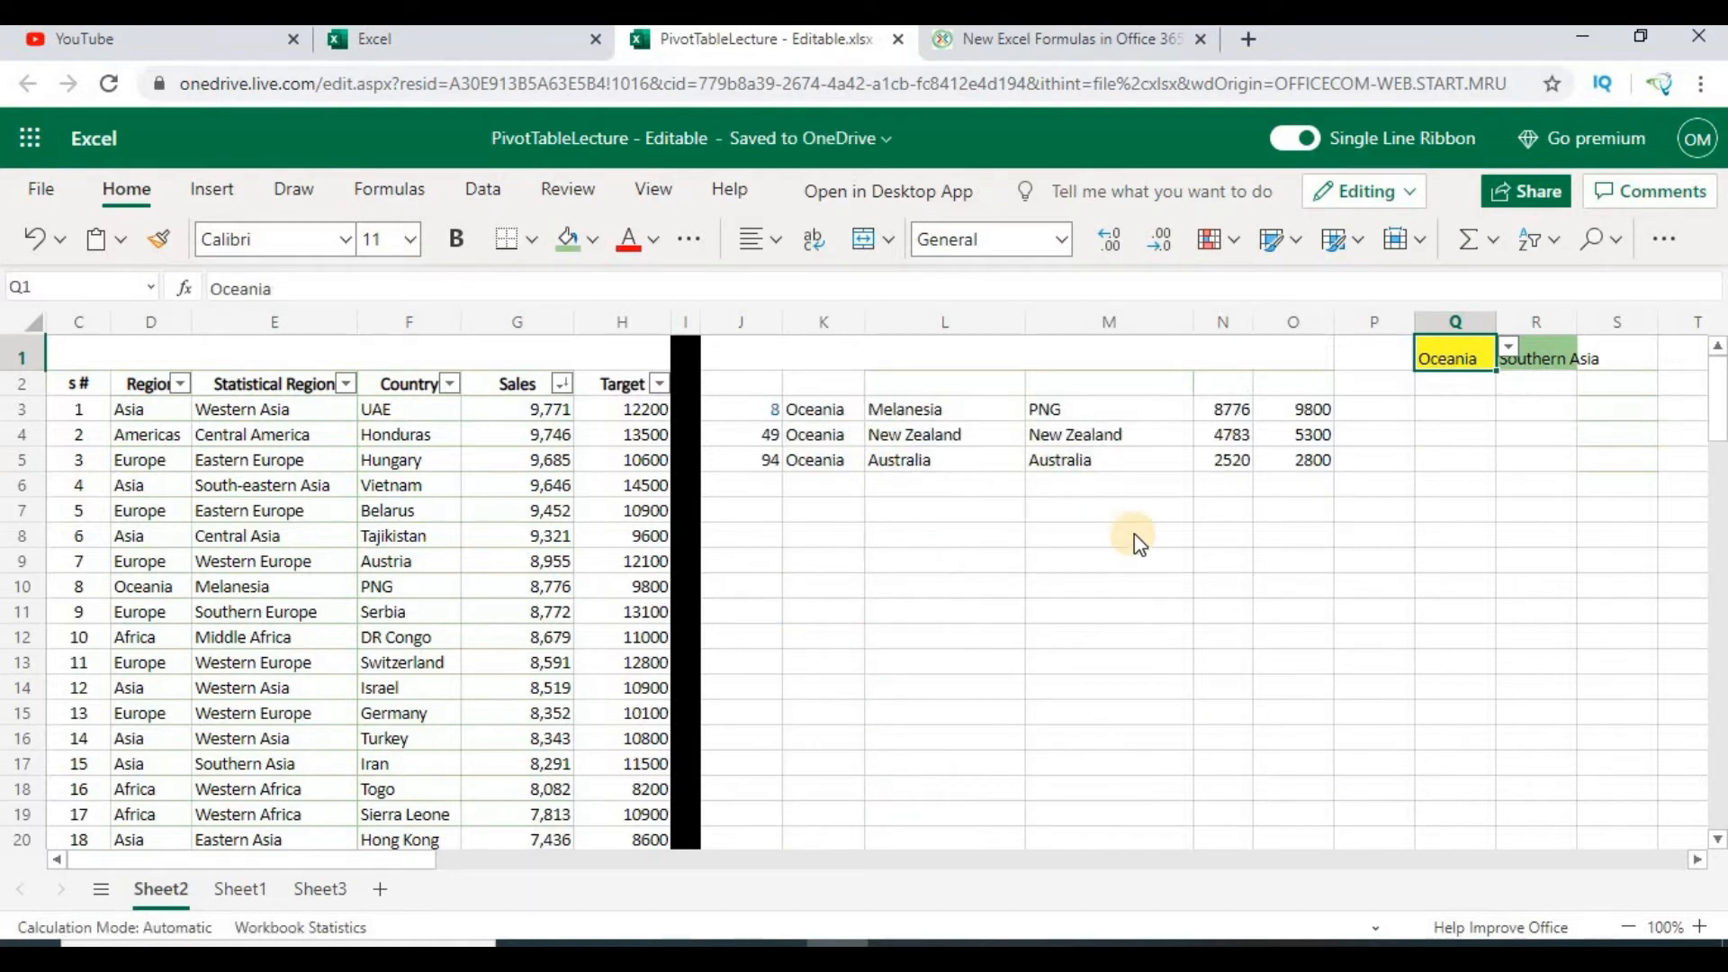
{"action": "left_click", "coordinate": [1508, 347]}
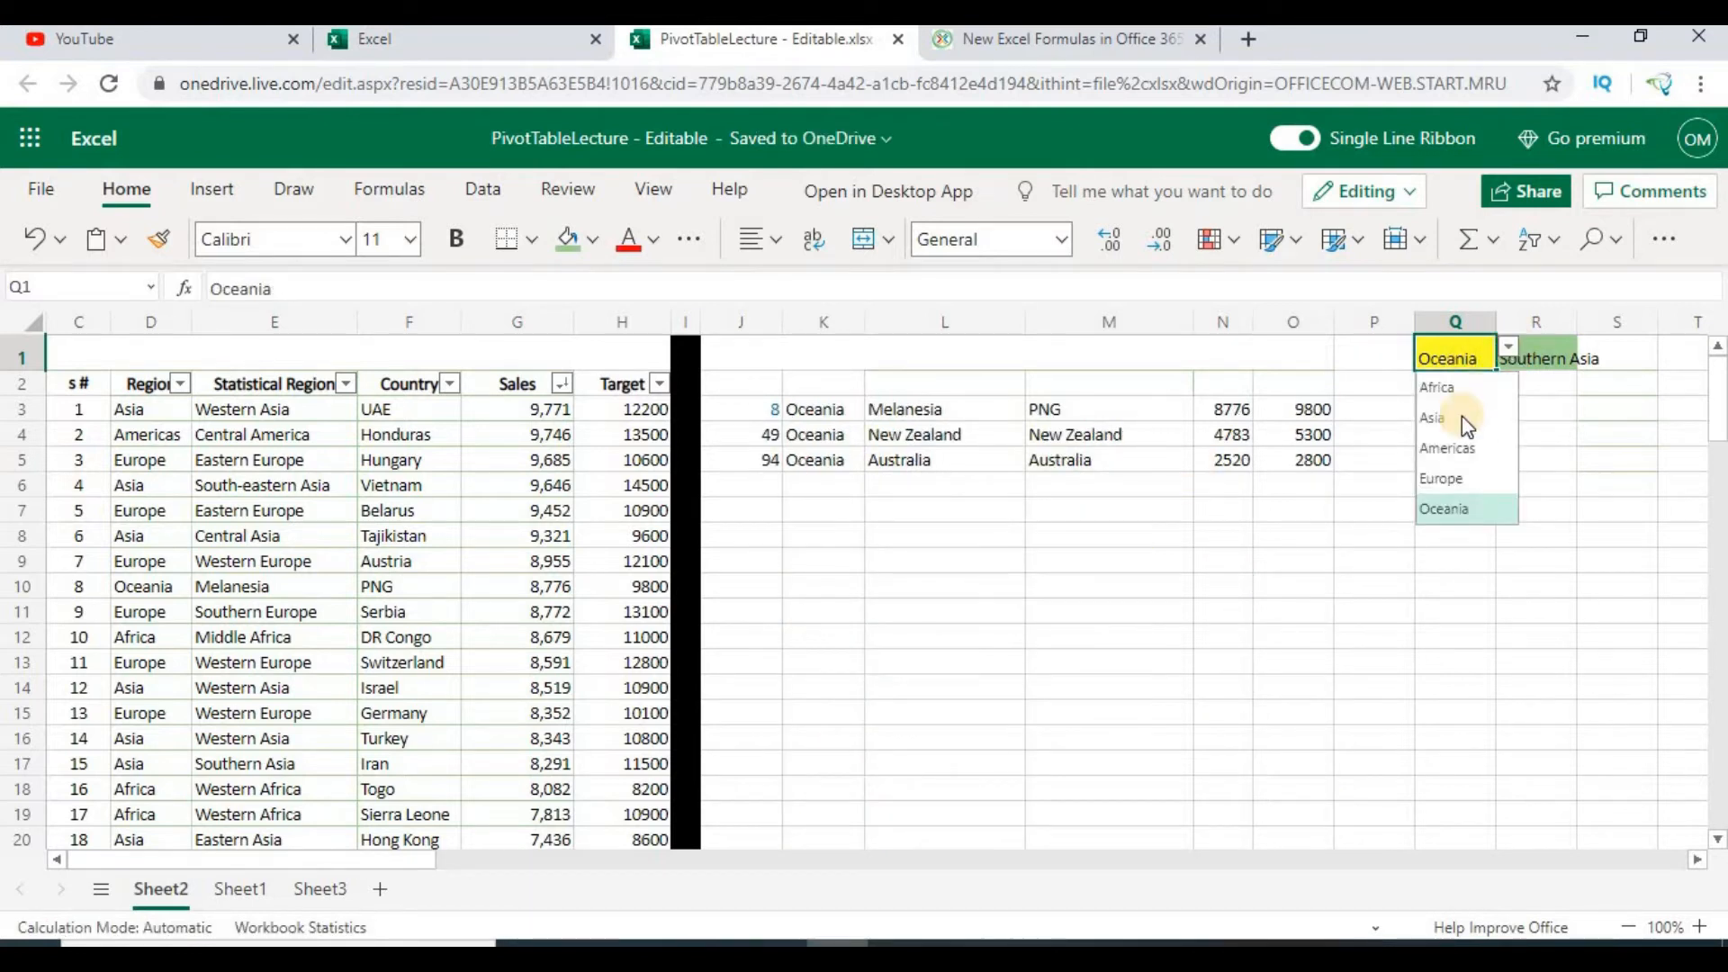
{"action": "left_click", "coordinate": [1449, 479]}
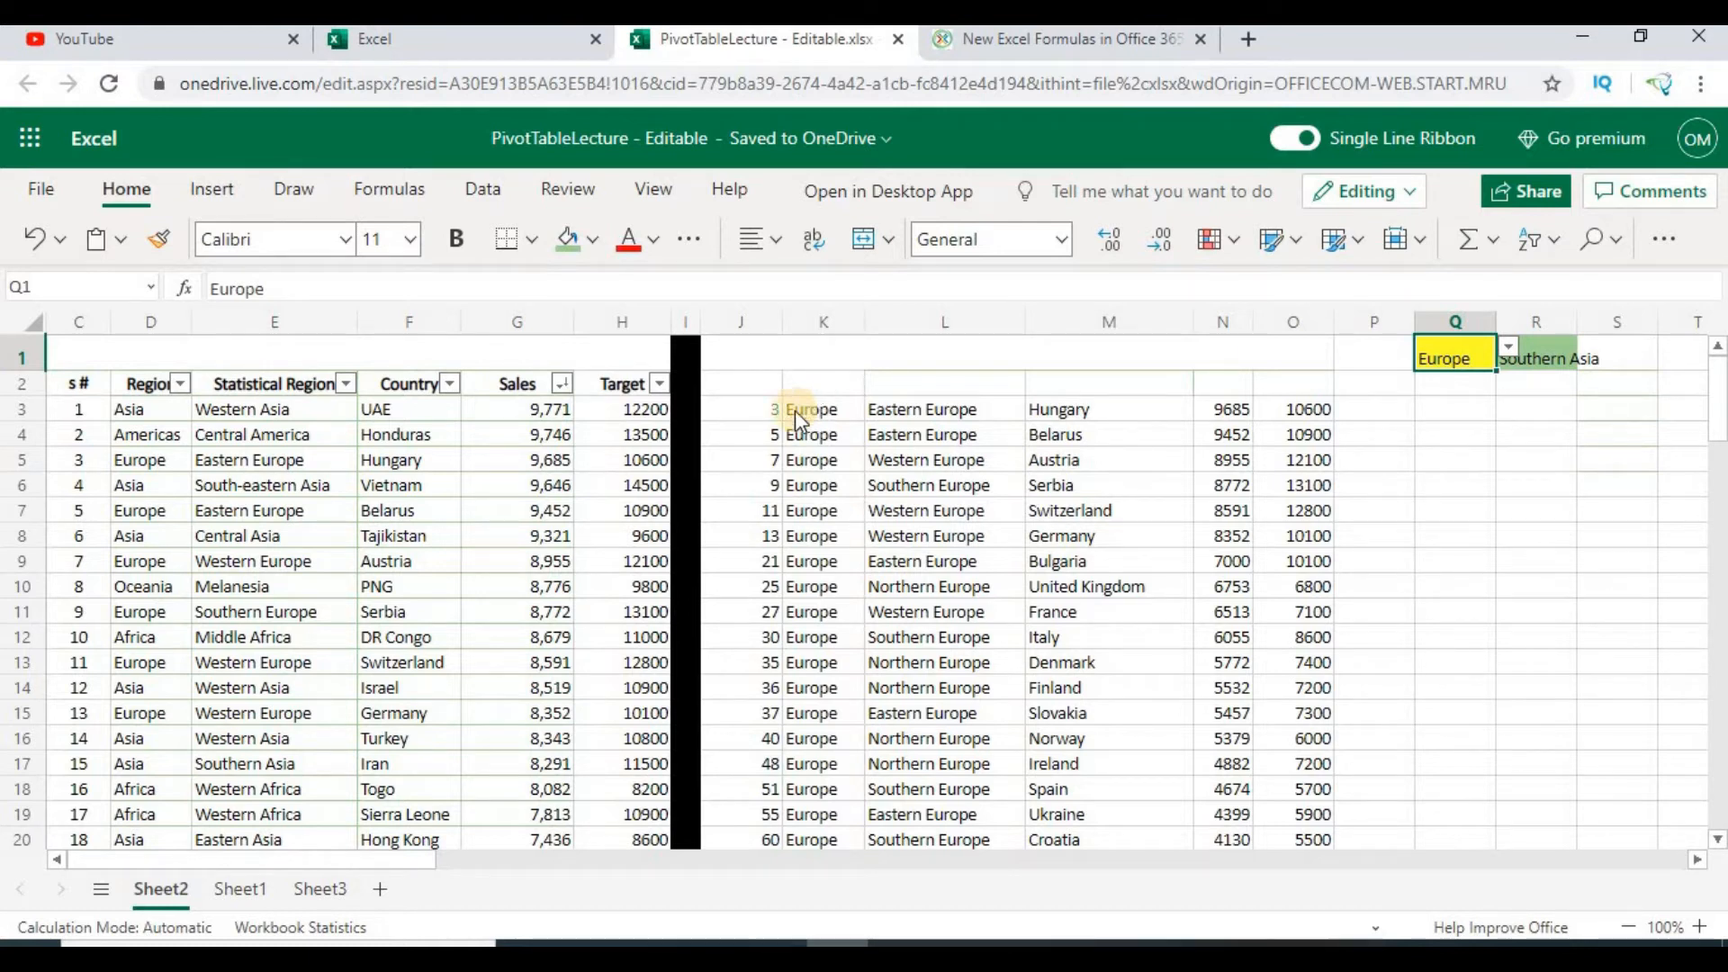
Step: Edit the FILTER formula in J3 to enclose D3:D152=Q1 in parentheses and append *( for a second condition
{"action": "left_click", "coordinate": [772, 416]}
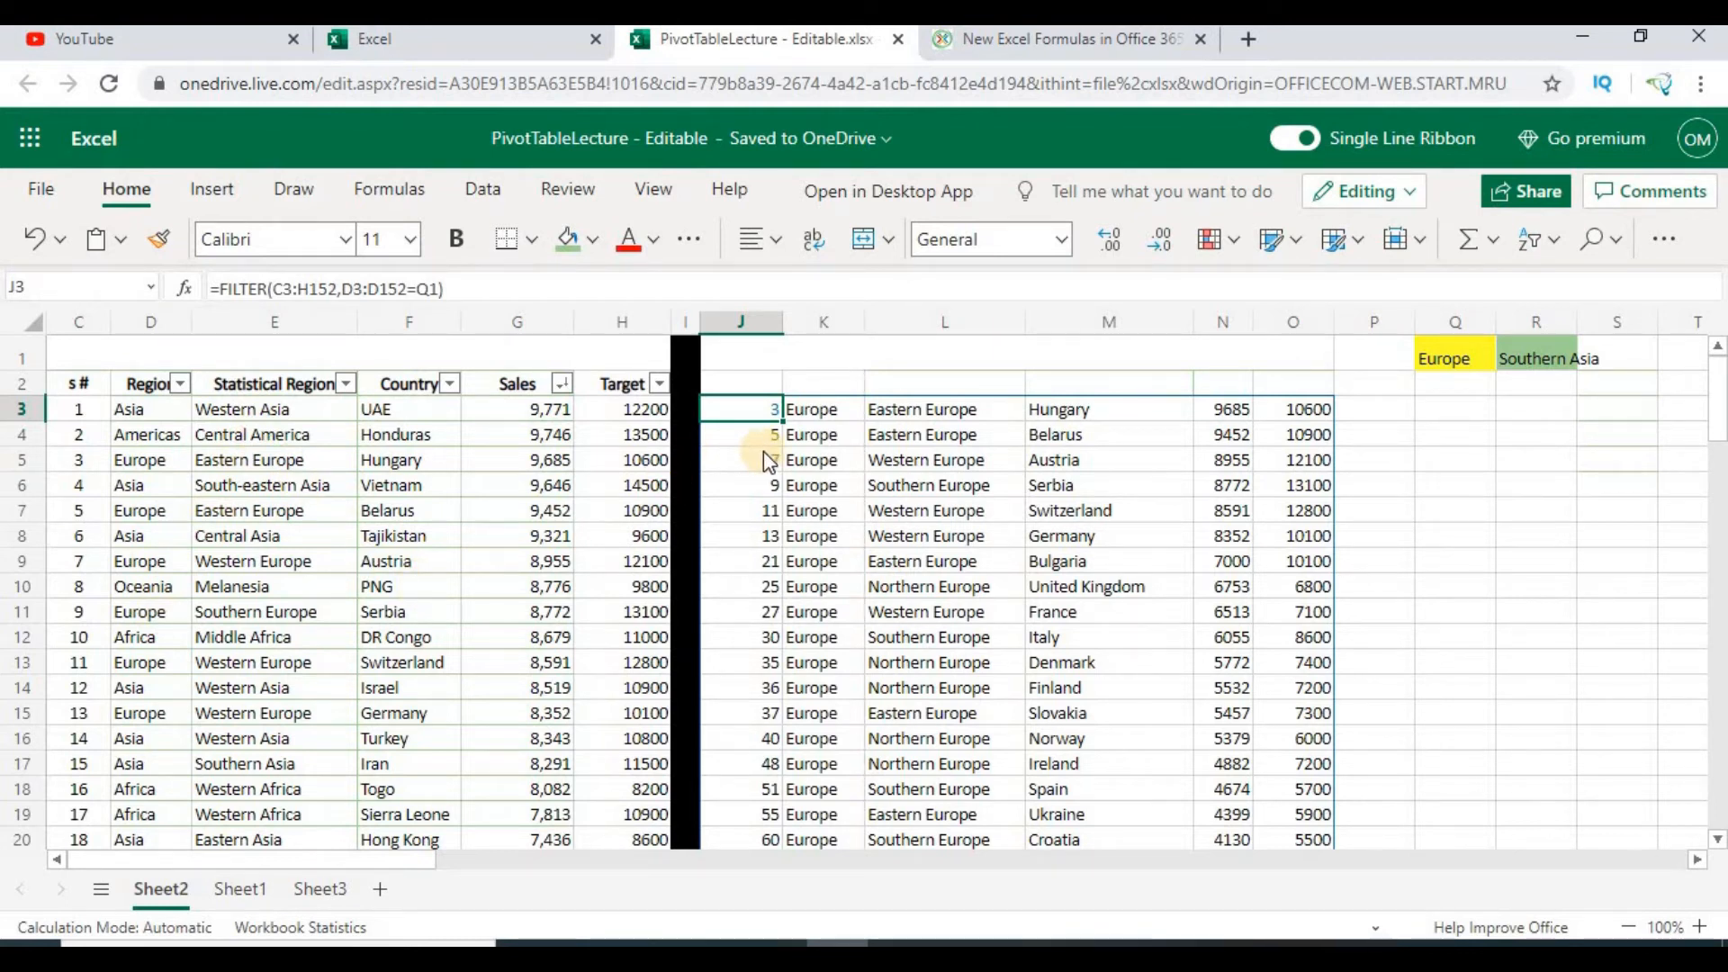
{"action": "key", "text": "F2"}
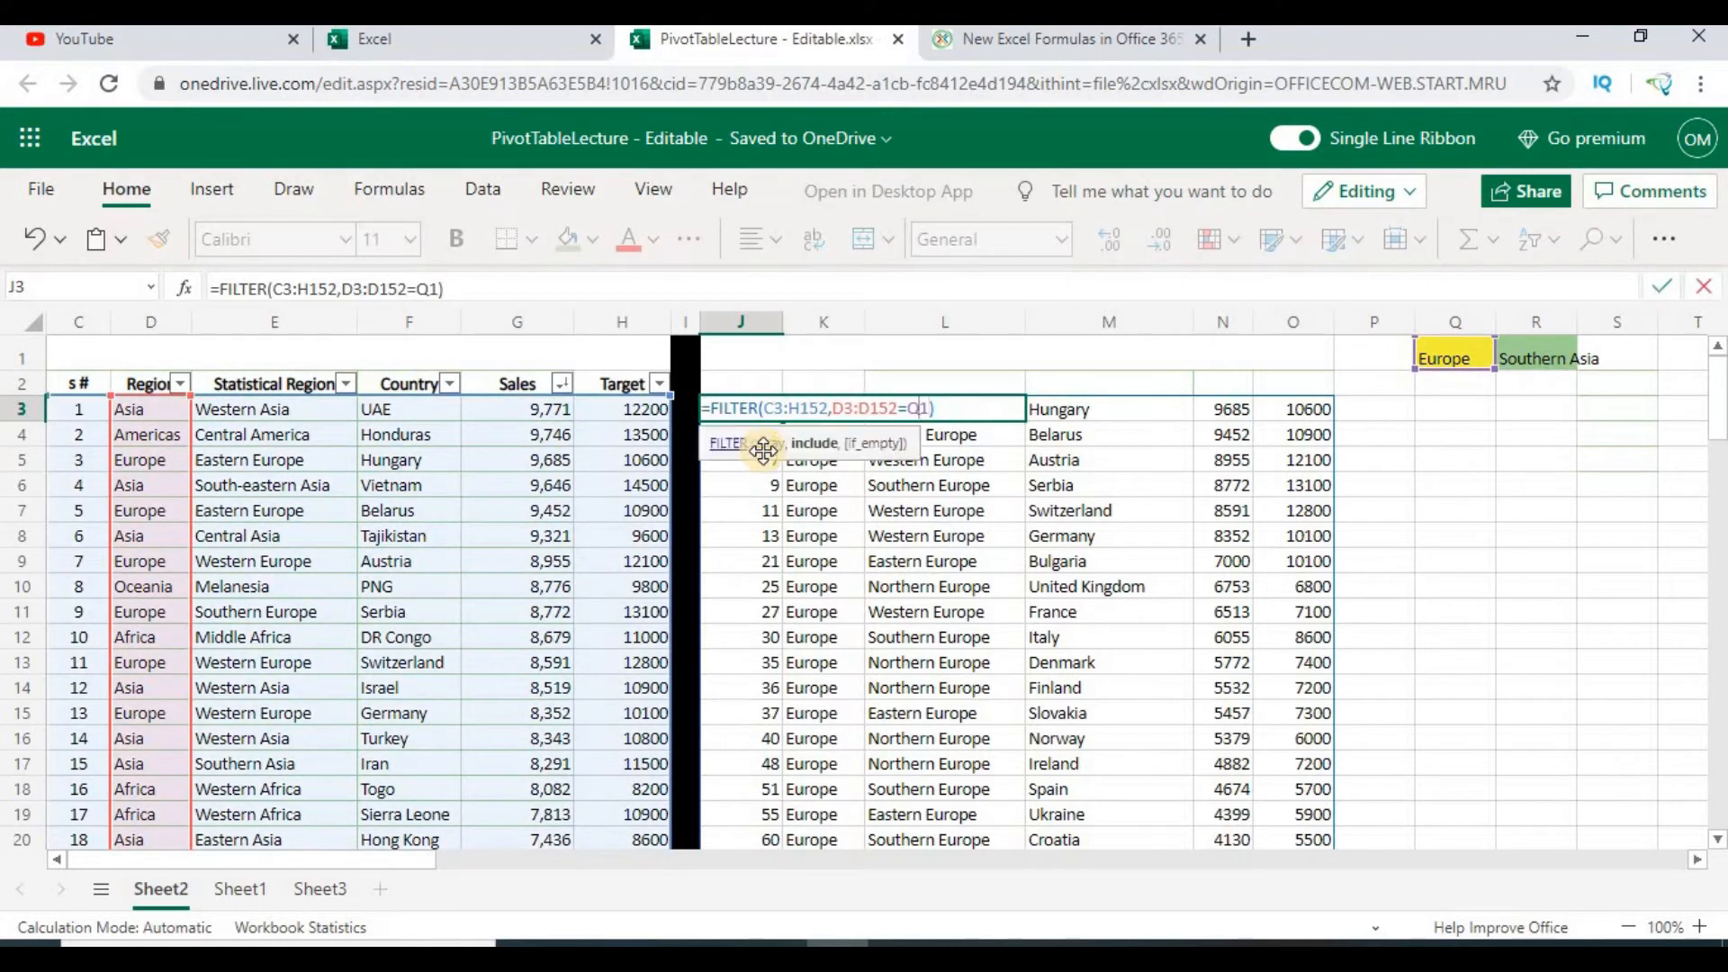
{"action": "key", "text": "Left"}
{"action": "key", "text": "Left"}
{"action": "key", "text": "Left"}
{"action": "key", "text": "Left"}
{"action": "type", "text": "("}
{"action": "key", "text": "Right"}
{"action": "key", "text": "Right"}
{"action": "key", "text": "Right"}
{"action": "key", "text": "Right"}
{"action": "key", "text": "Right"}
{"action": "key", "text": "Right"}
{"action": "key", "text": "Right"}
{"action": "key", "text": "Right"}
{"action": "key", "text": "Right"}
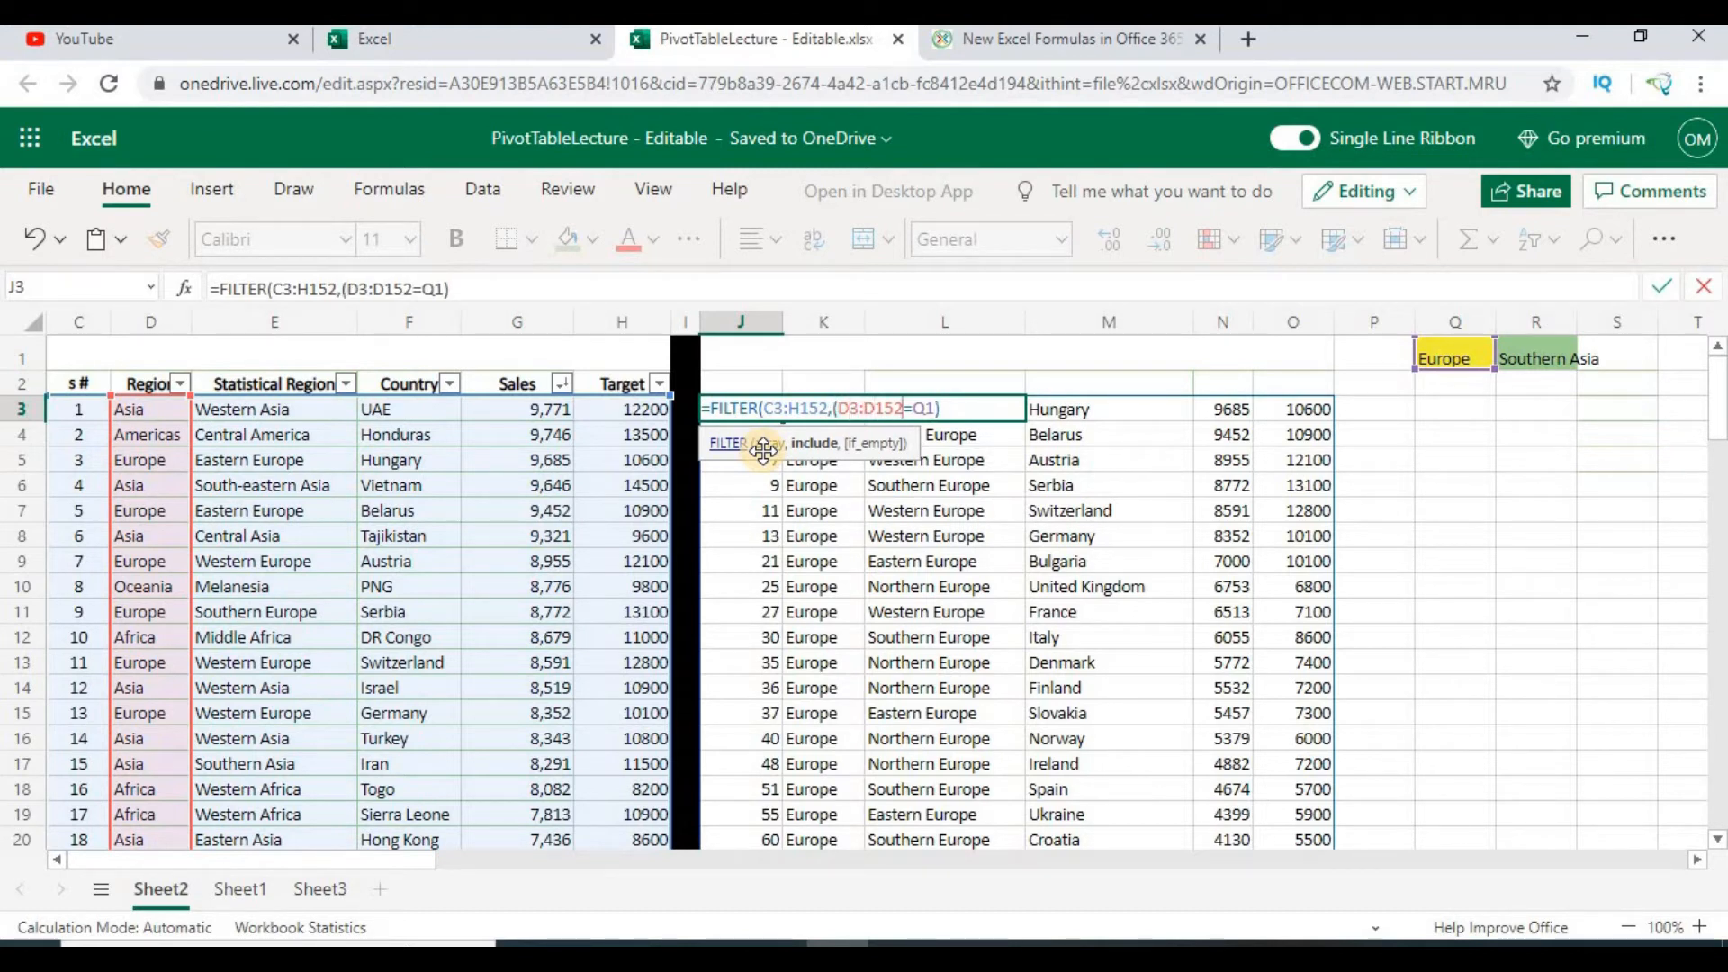
{"action": "type", "text": ")*("}
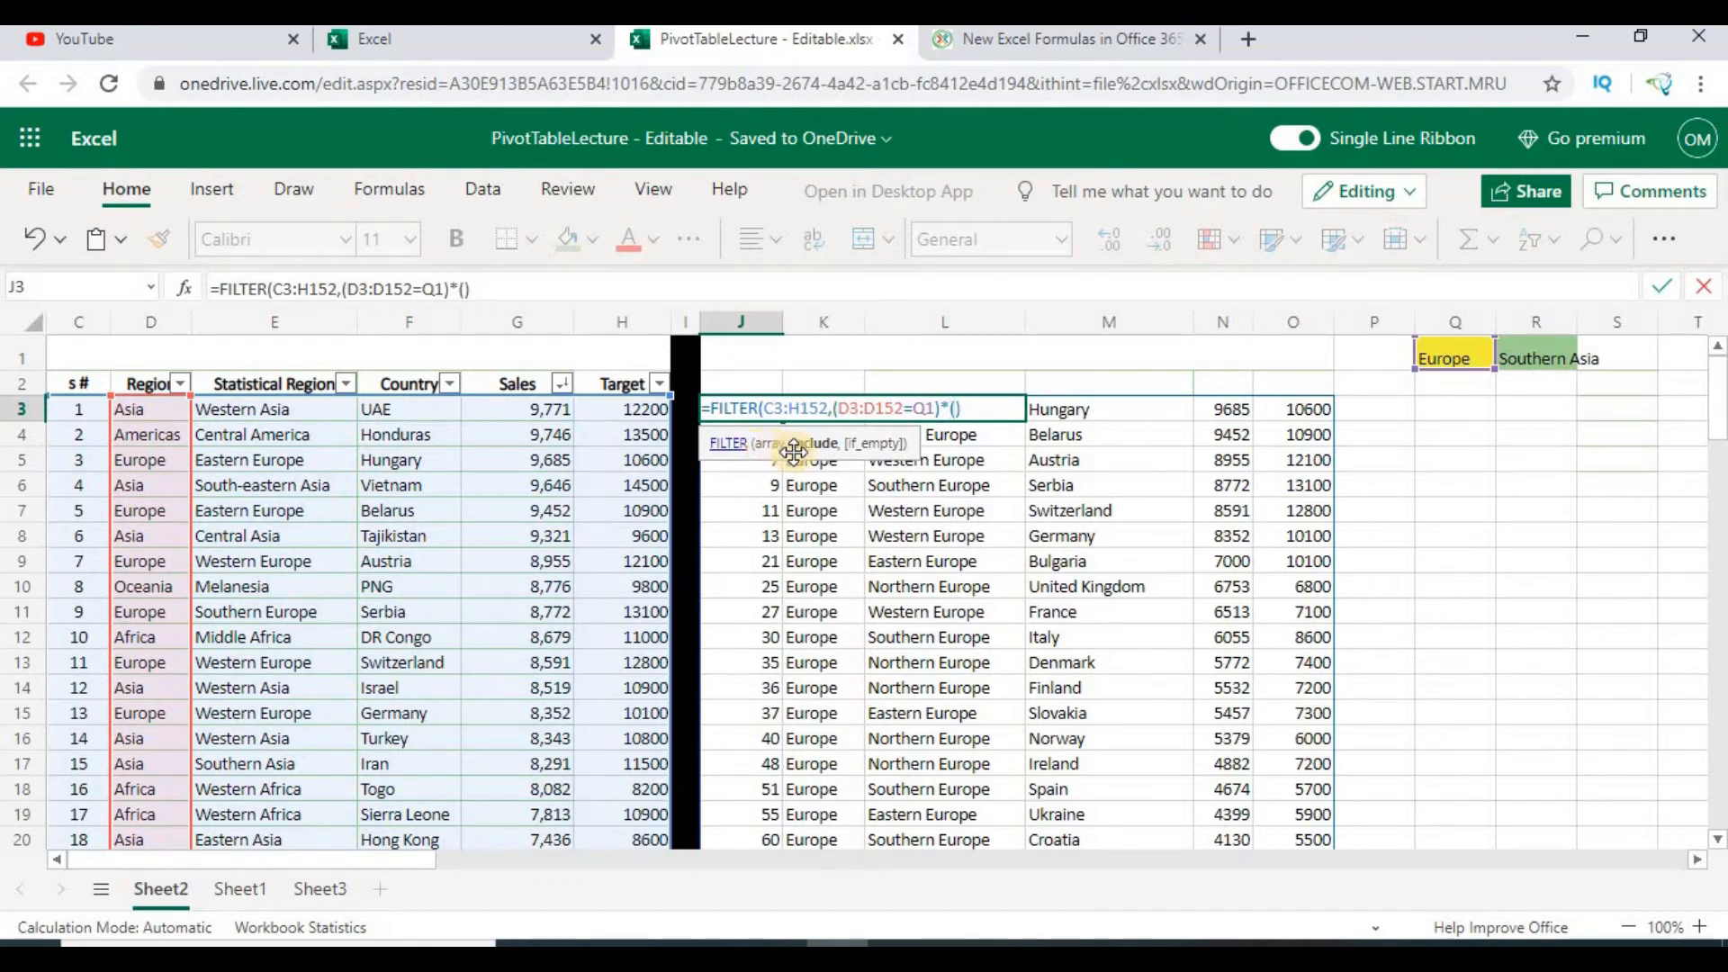
Step: Complete the second condition so Statistical Region range E3:E152 equals R1, close the parentheses, and enter the formula
{"action": "left_click", "coordinate": [298, 413]}
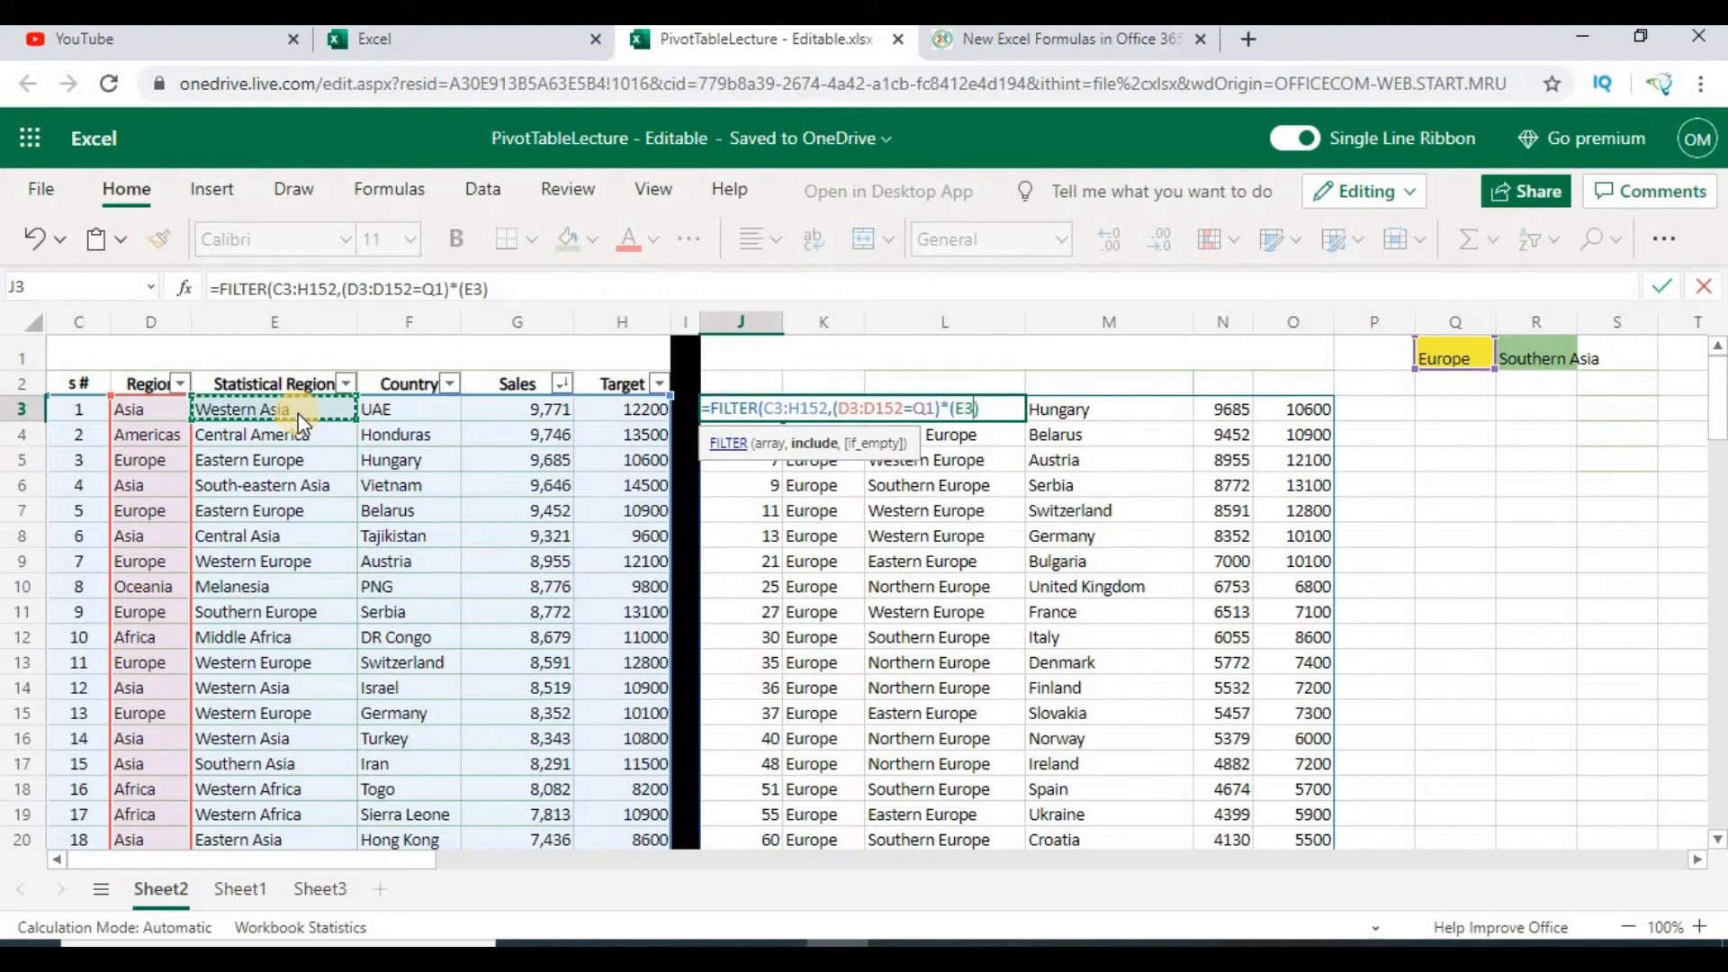
{"action": "key", "text": "ctrl+shift+Down"}
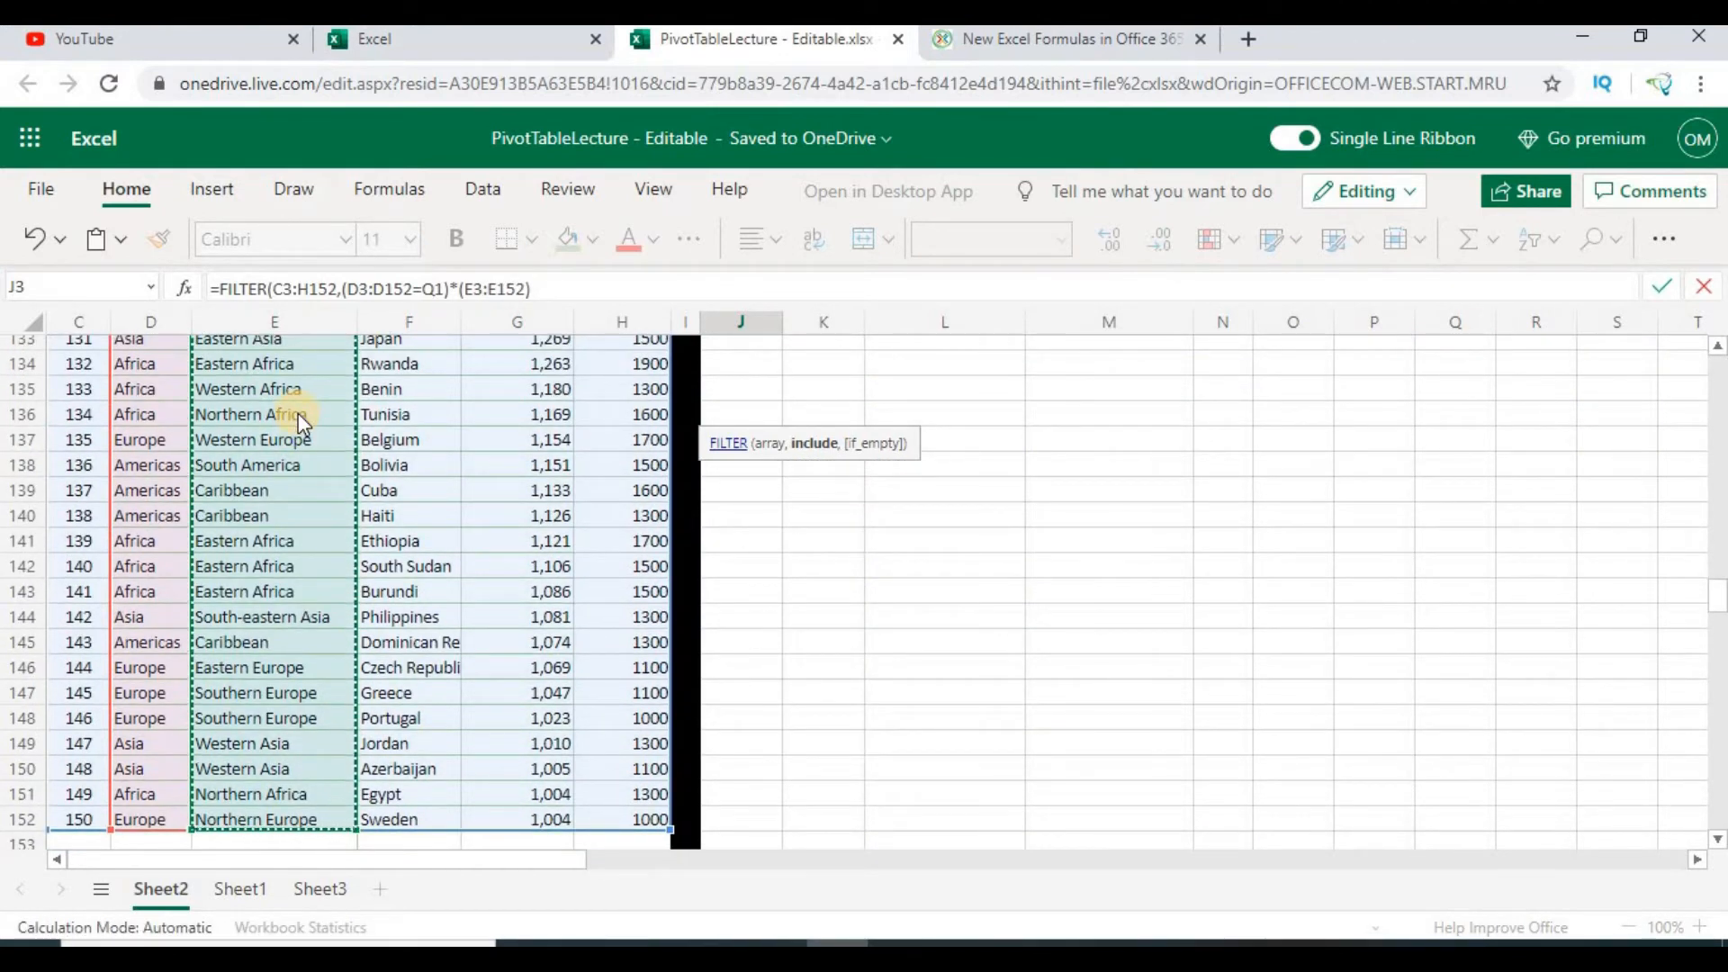
{"action": "type", "text": "="}
{"action": "left_click_drag", "start_coordinate": [1716, 590], "coordinate": [1717, 349]}
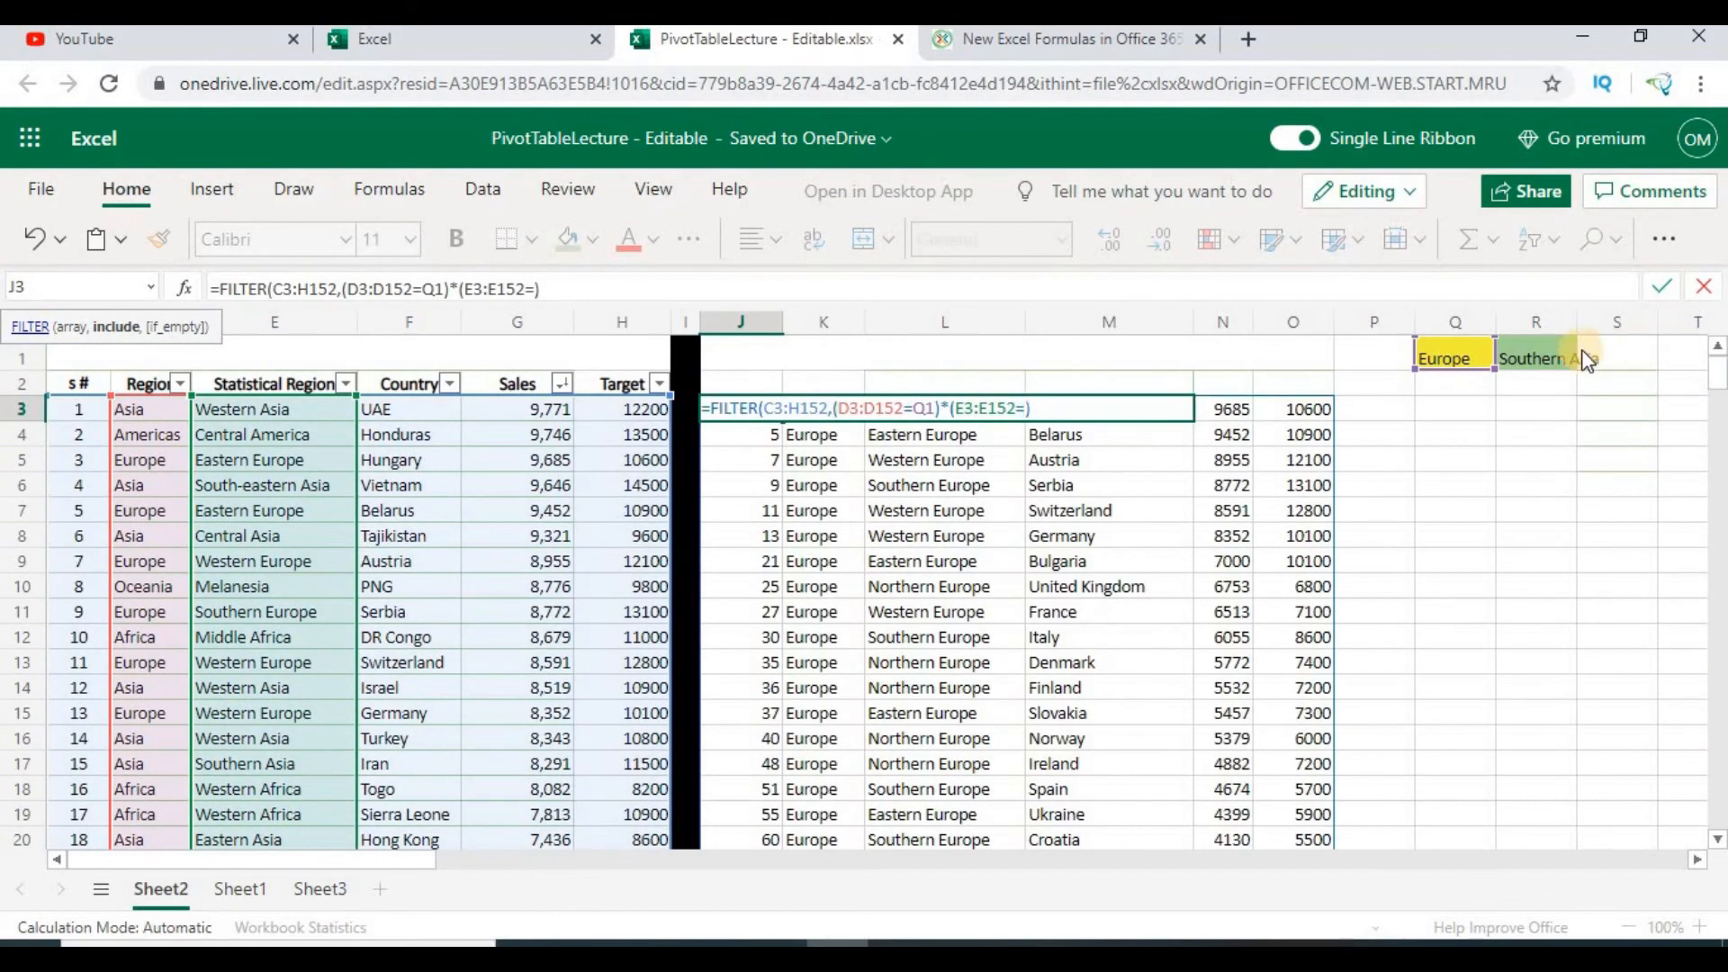
{"action": "left_click", "coordinate": [1555, 353]}
{"action": "type", "text": ")"}
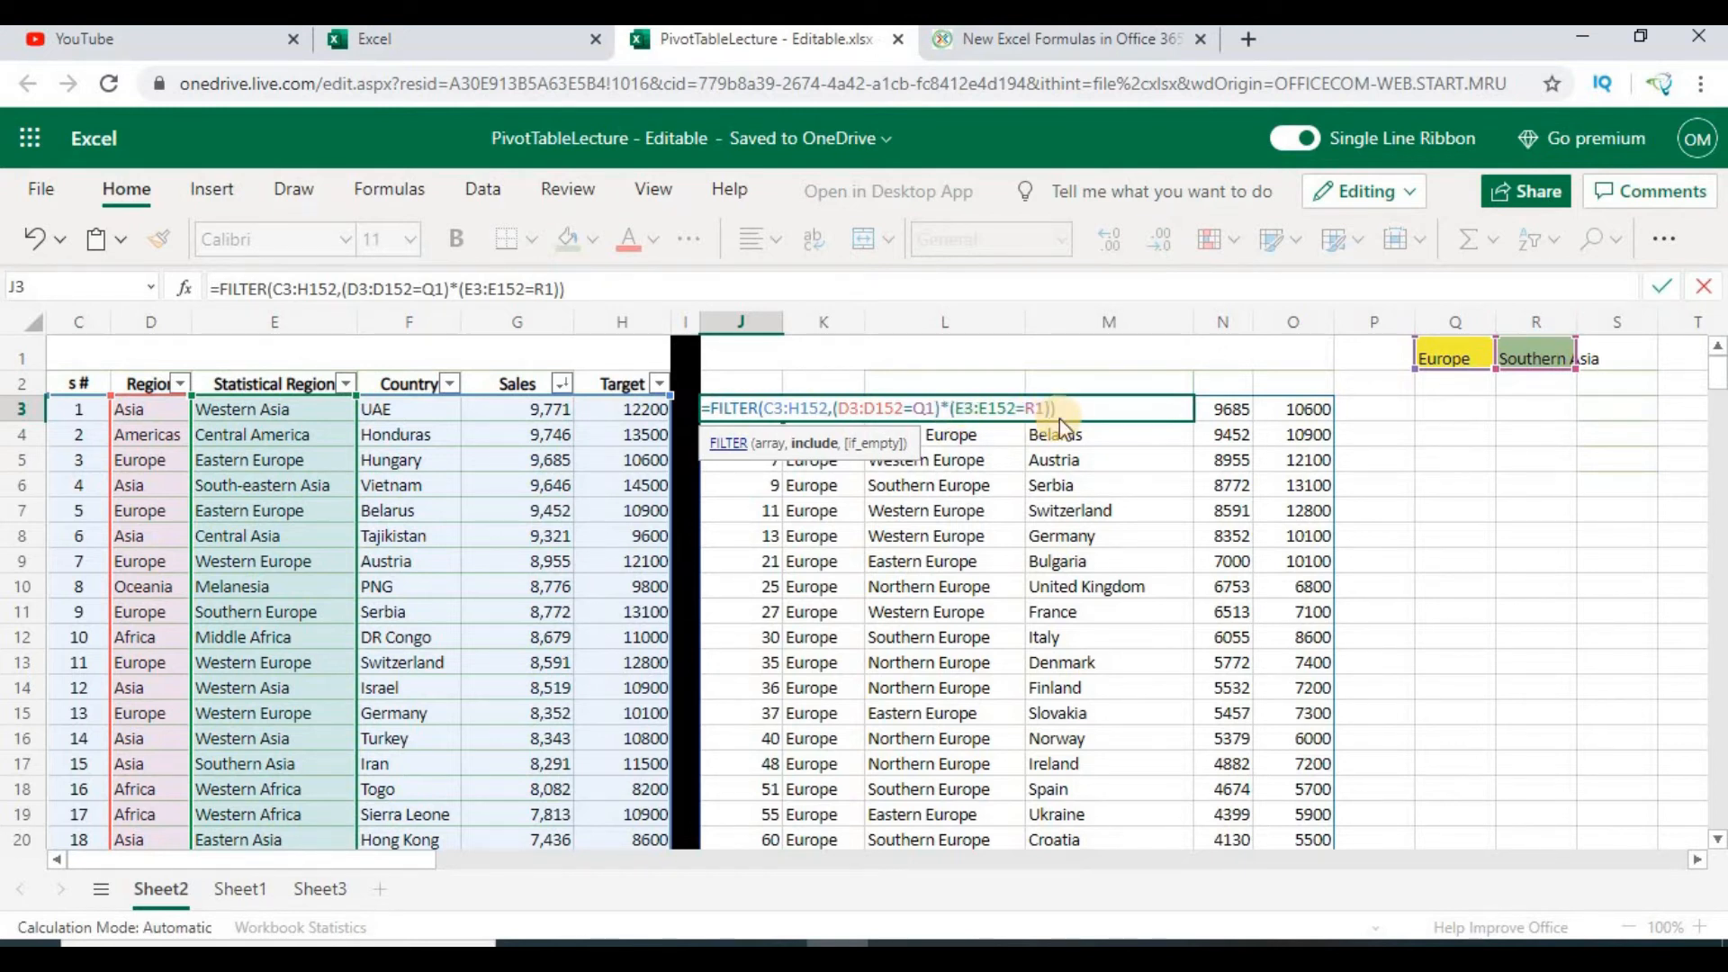
{"action": "key", "text": "Return"}
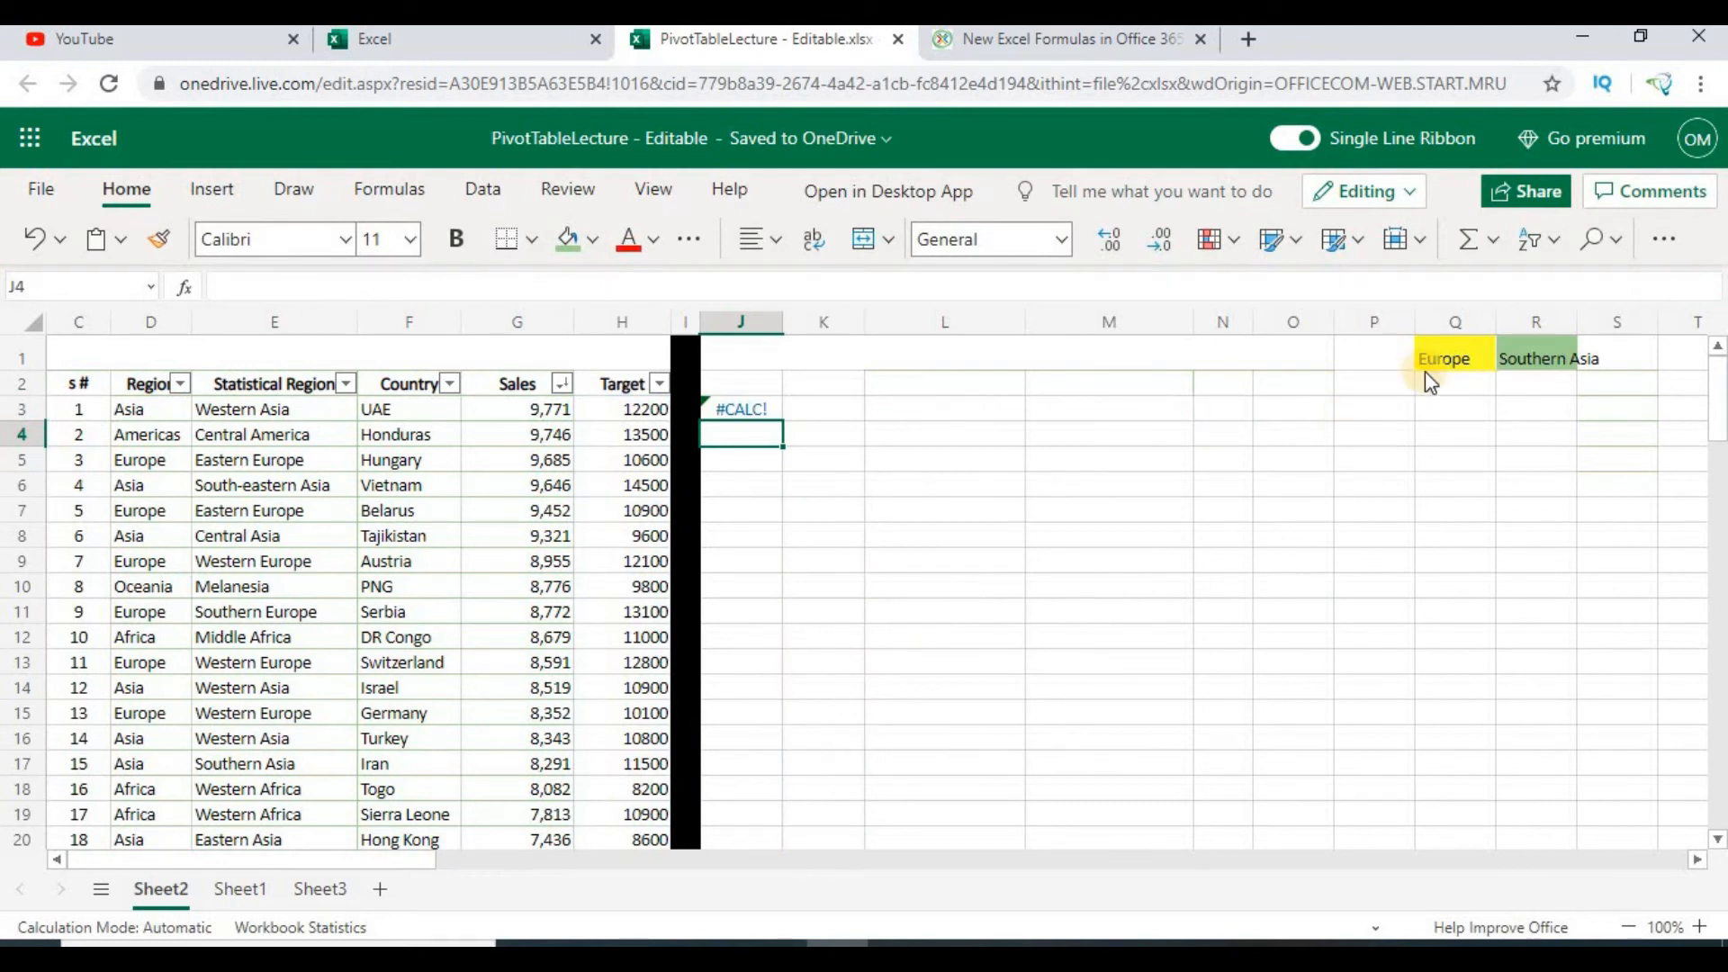
Step: Set the region criterion in Q1 to Asia and review the records filtered by both conditions
{"action": "left_click", "coordinate": [1459, 356]}
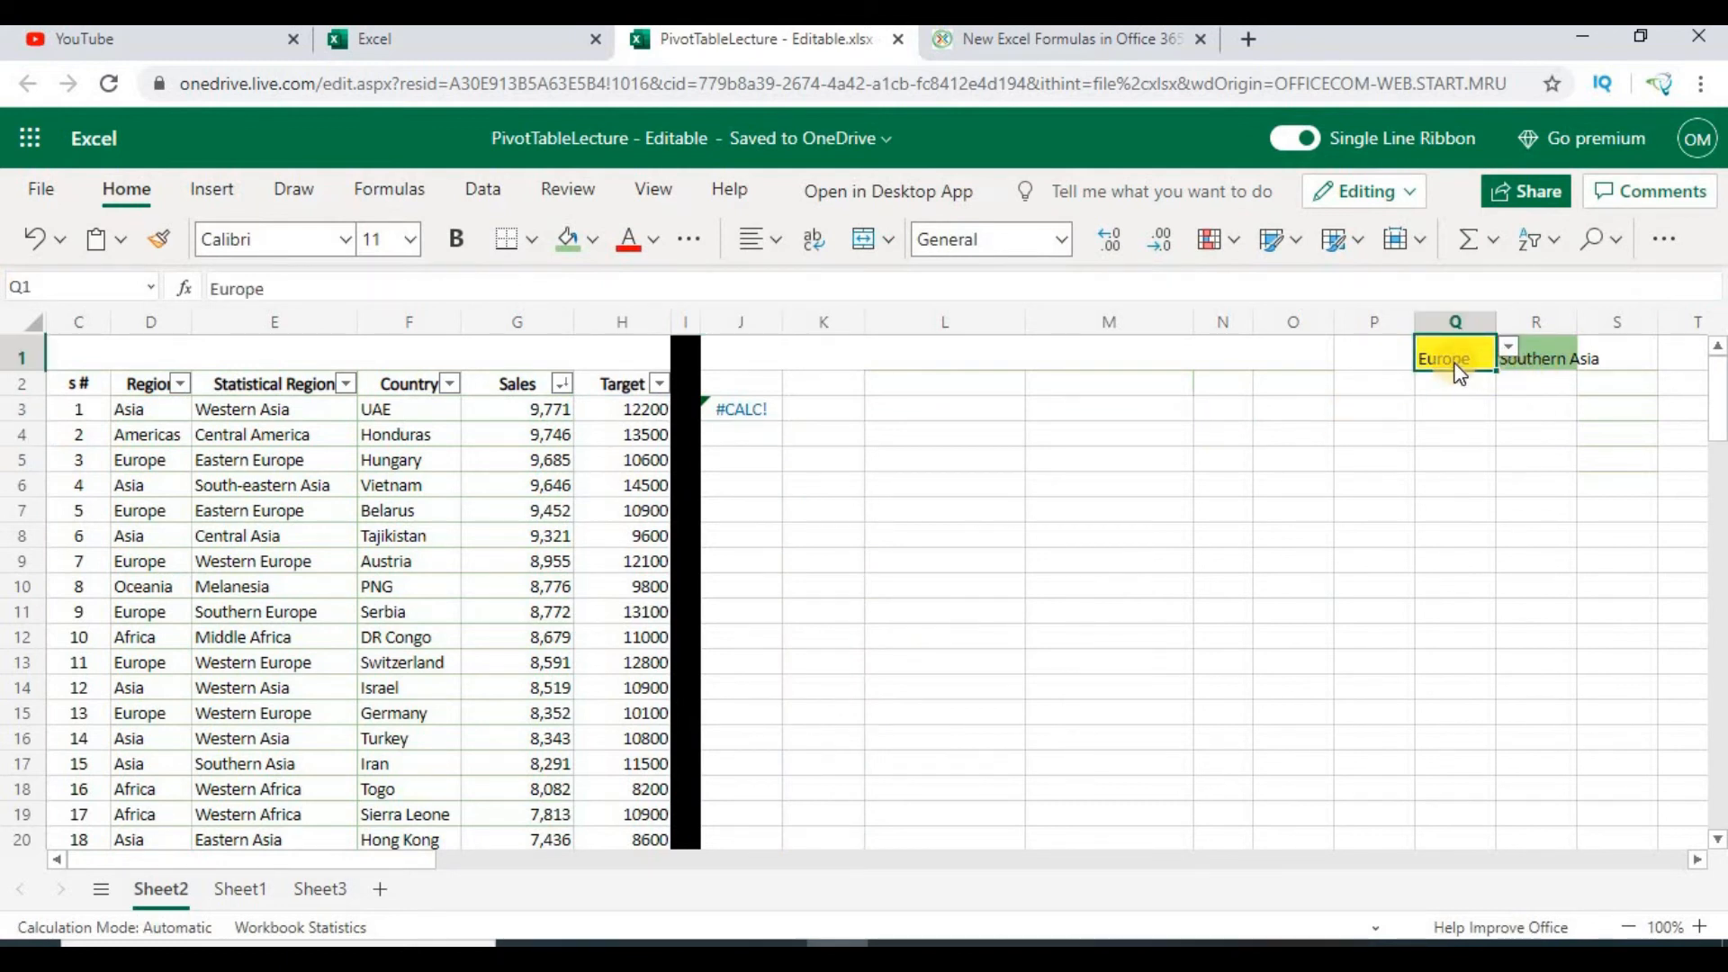
{"action": "left_click", "coordinate": [1507, 349]}
{"action": "left_click", "coordinate": [1461, 420]}
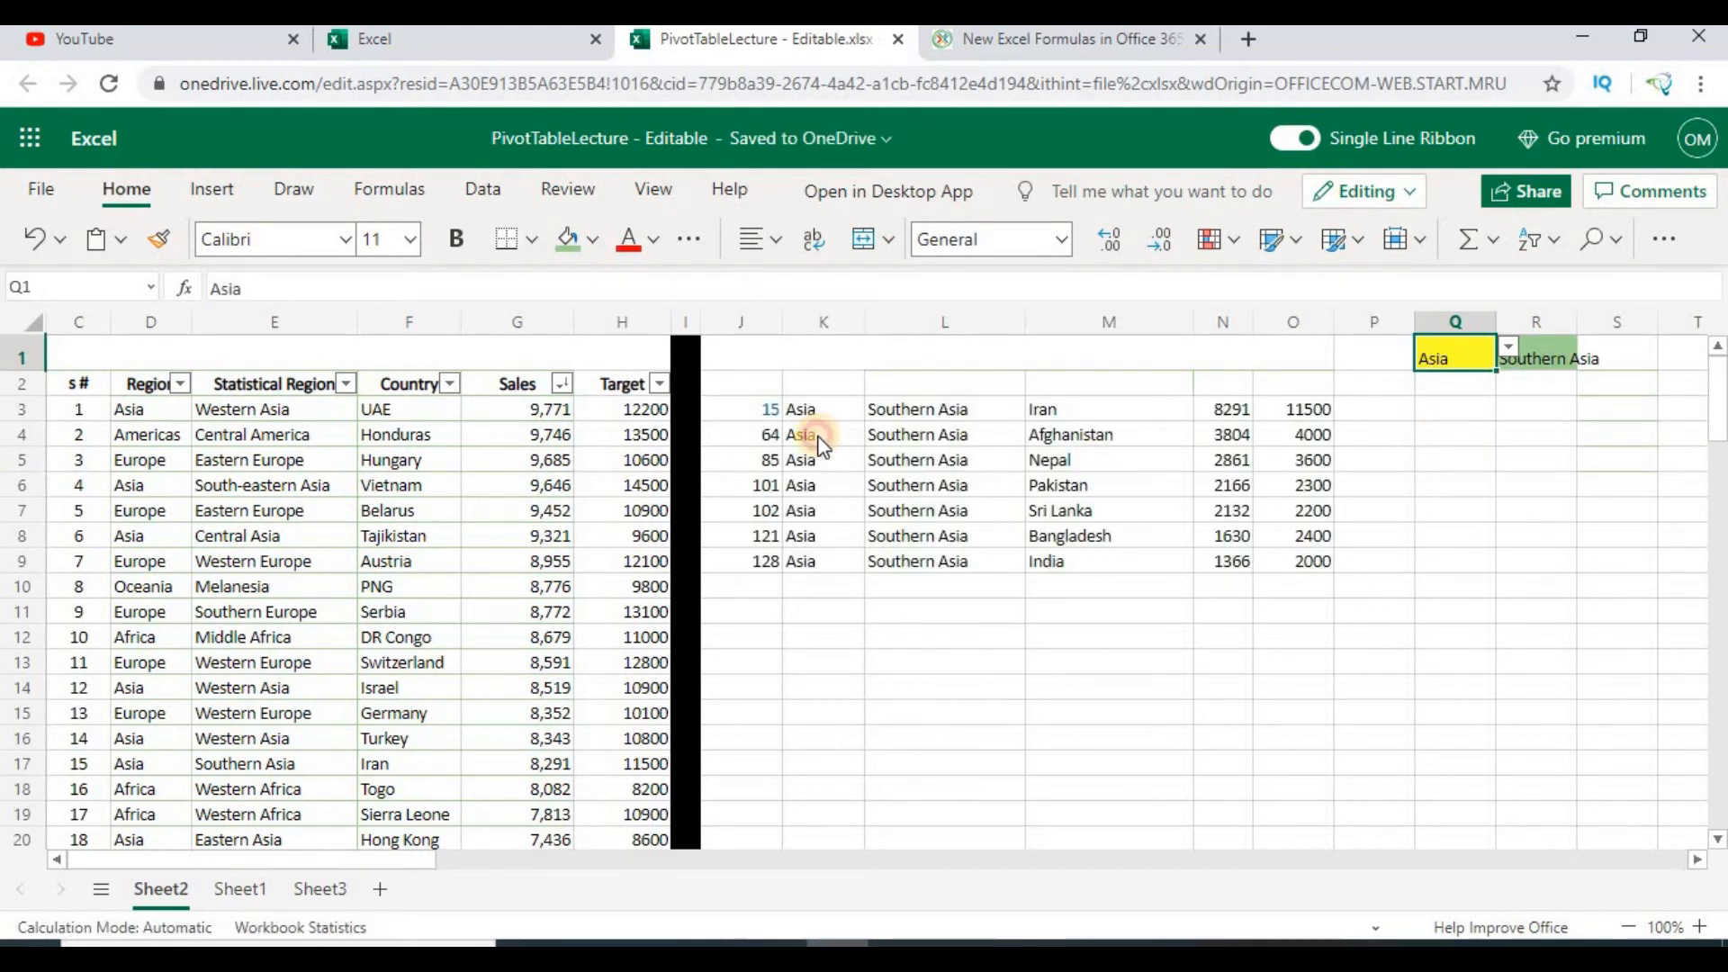
{"action": "left_click", "coordinate": [819, 452]}
{"action": "key", "text": "Down"}
{"action": "key", "text": "Down"}
{"action": "key", "text": "Down"}
{"action": "key", "text": "Right"}
{"action": "key", "text": "Right"}
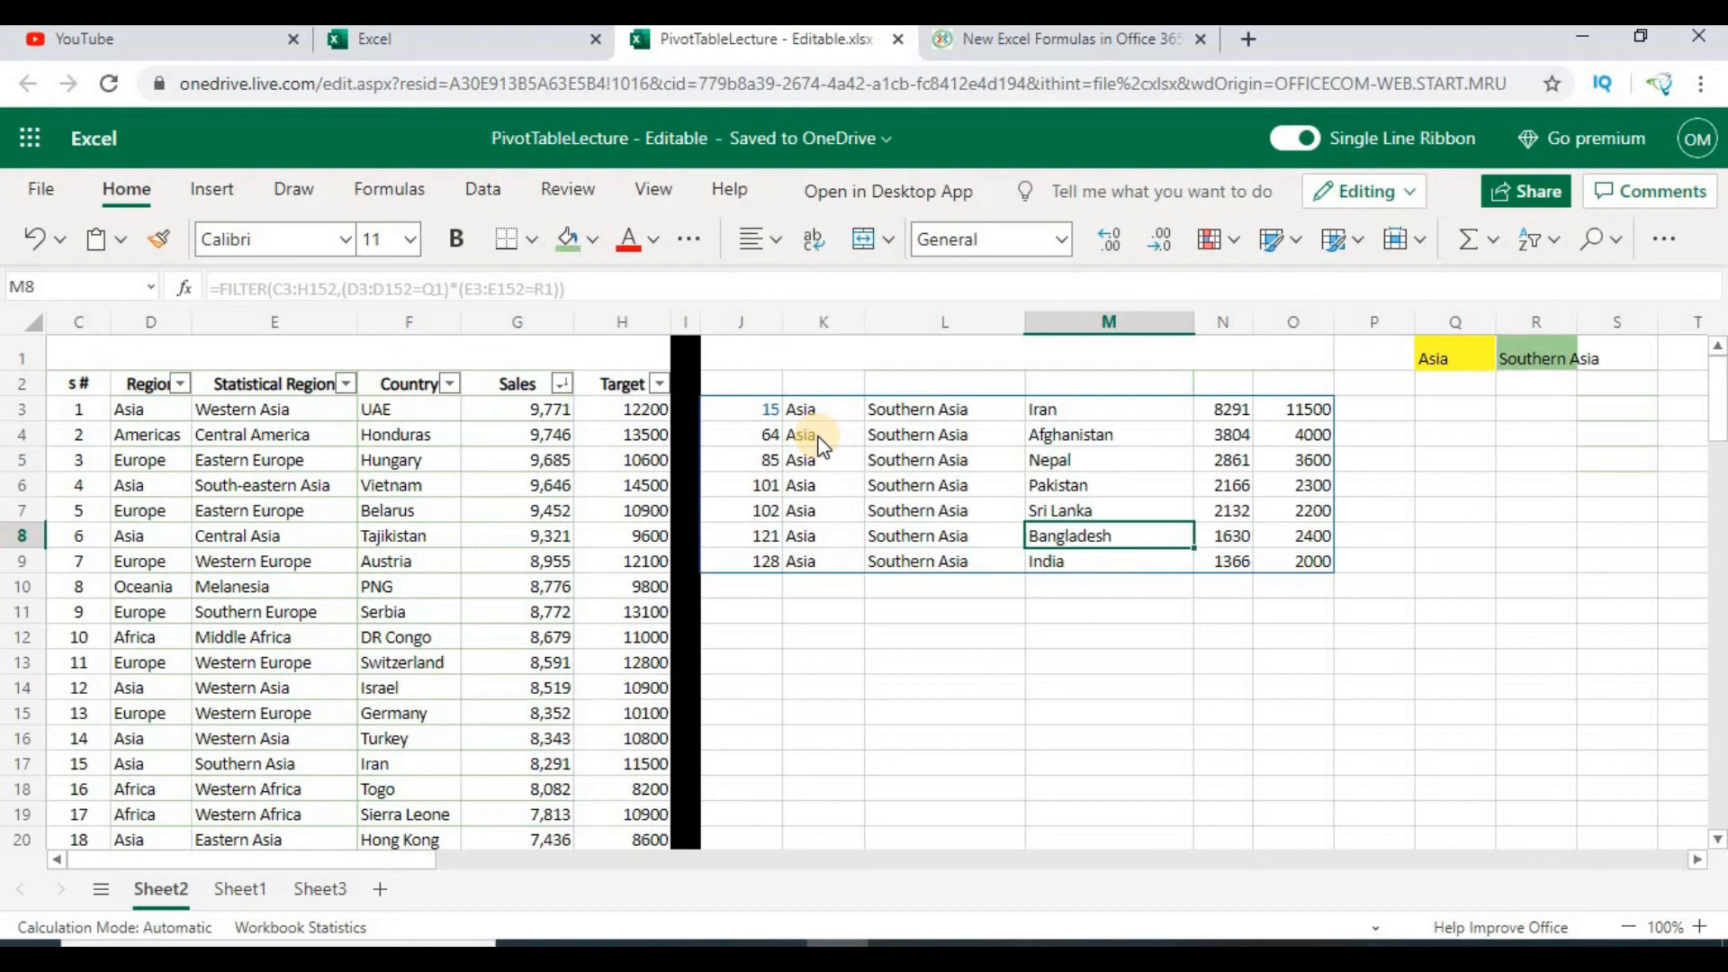
Step: Set the region criterion in Q1 to Europe and the statistical region criterion in R1 to Eastern Europe
{"action": "left_click", "coordinate": [1458, 361]}
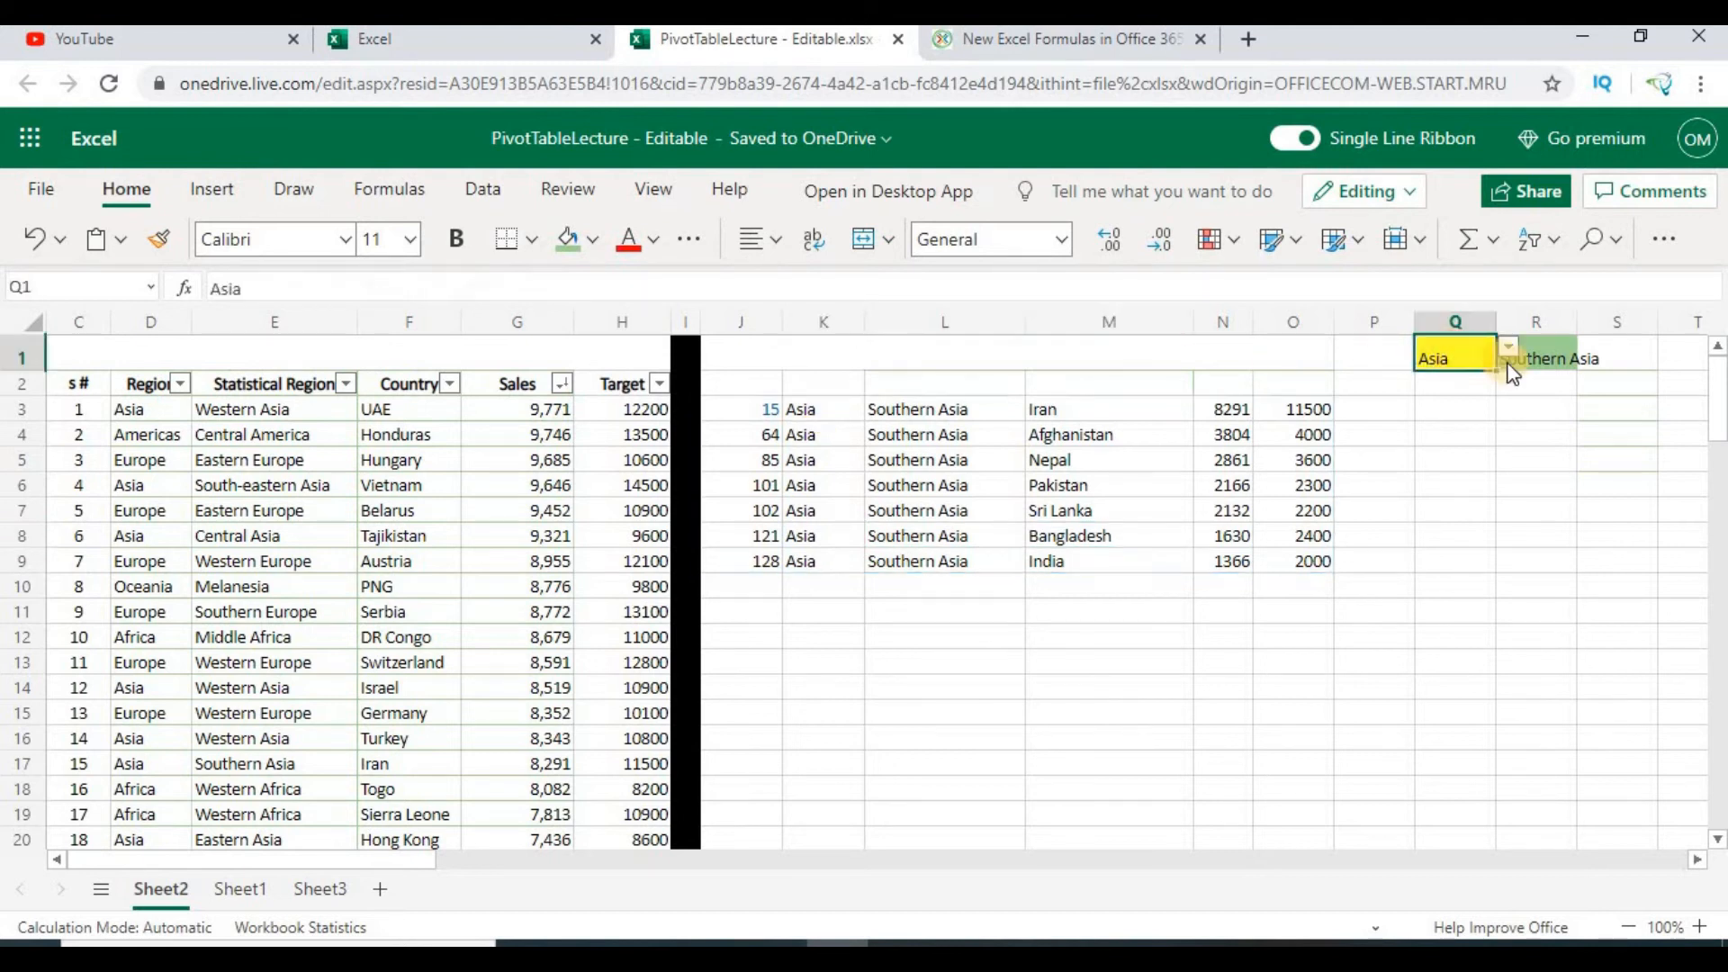
{"action": "left_click", "coordinate": [1507, 349]}
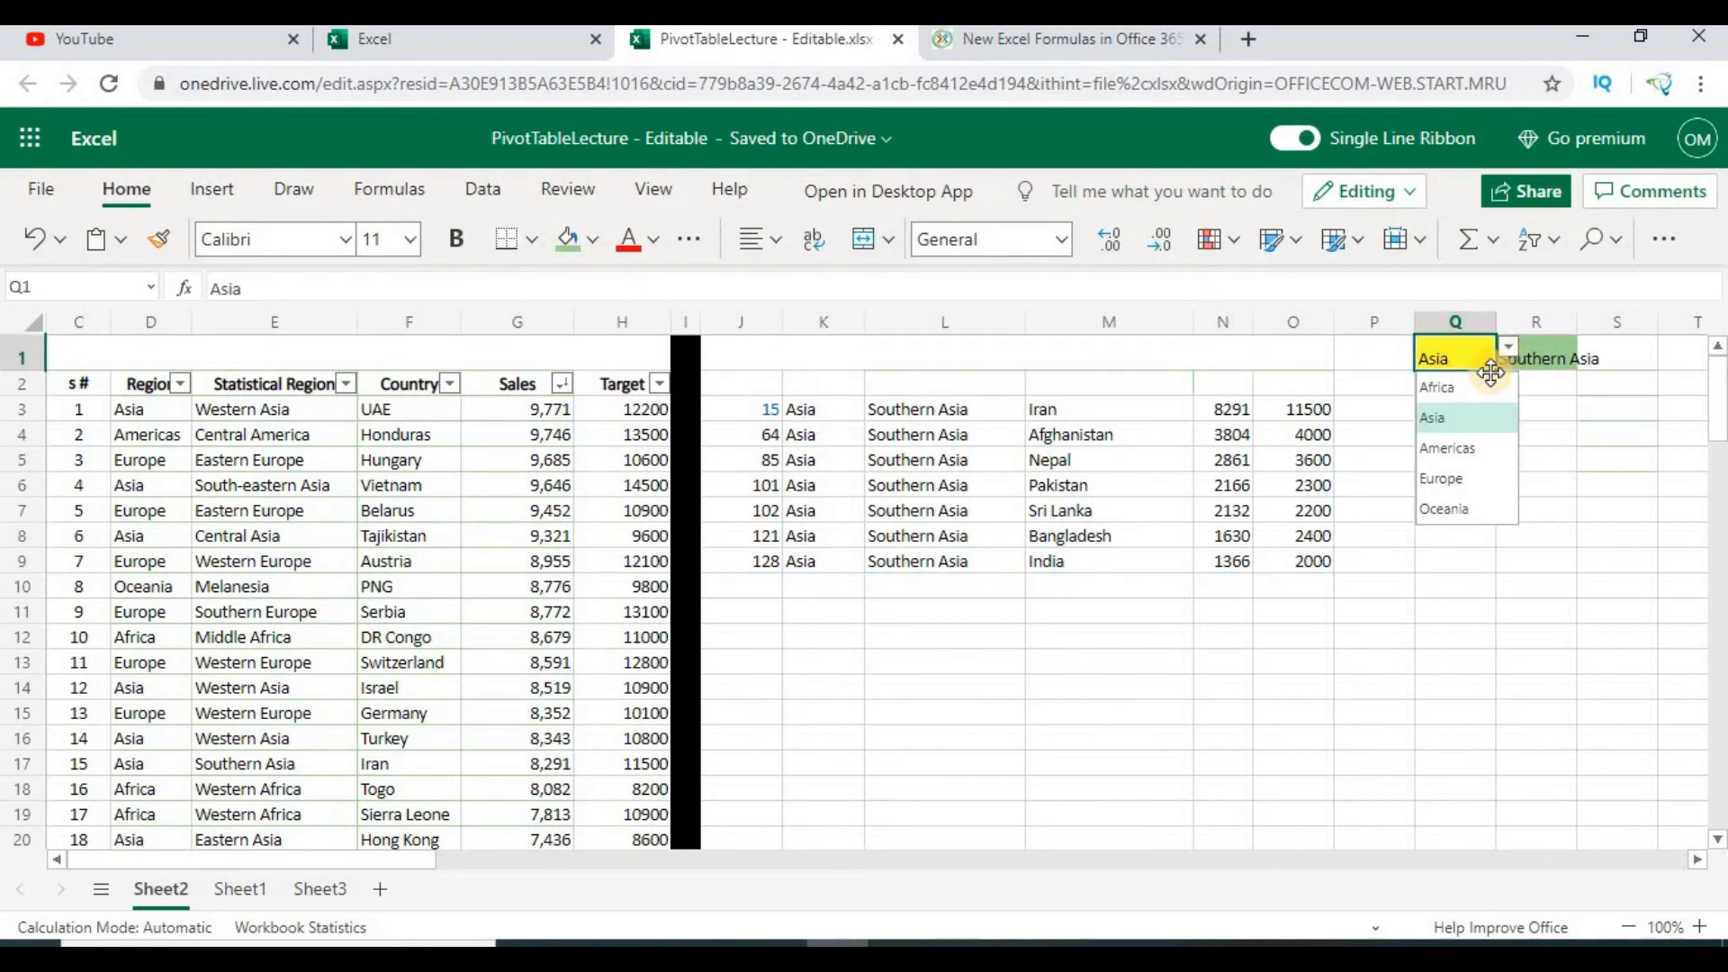
{"action": "left_click", "coordinate": [1440, 479]}
{"action": "left_click", "coordinate": [1563, 360]}
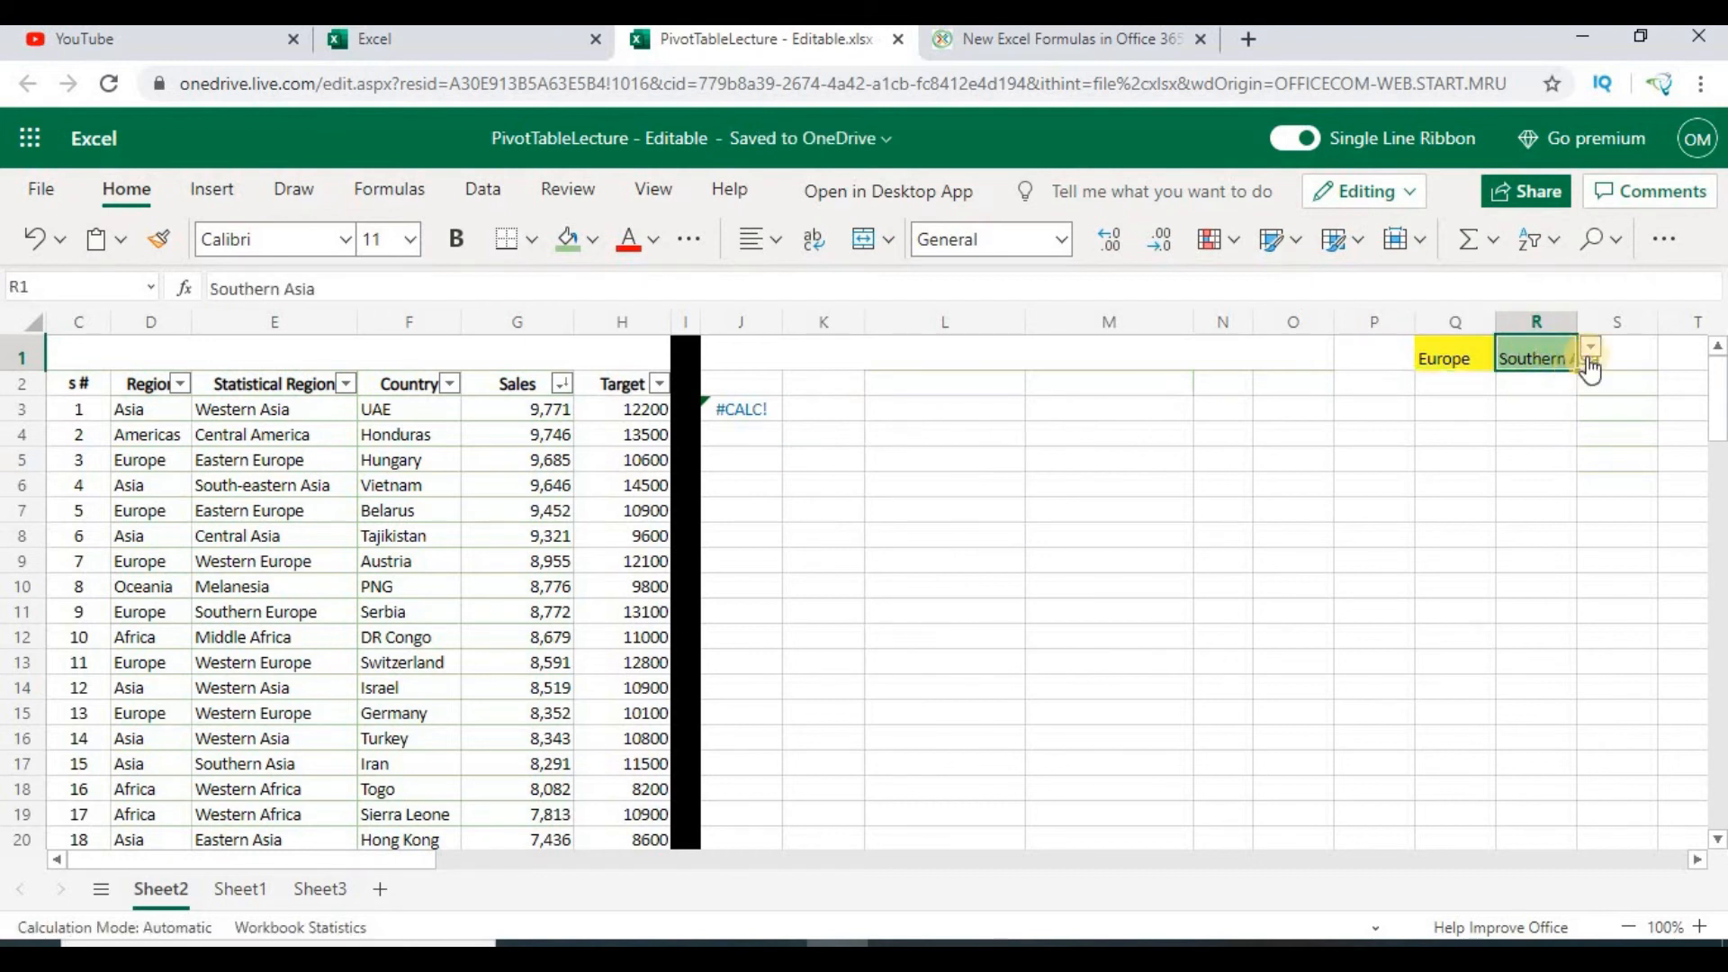
{"action": "left_click", "coordinate": [1590, 350]}
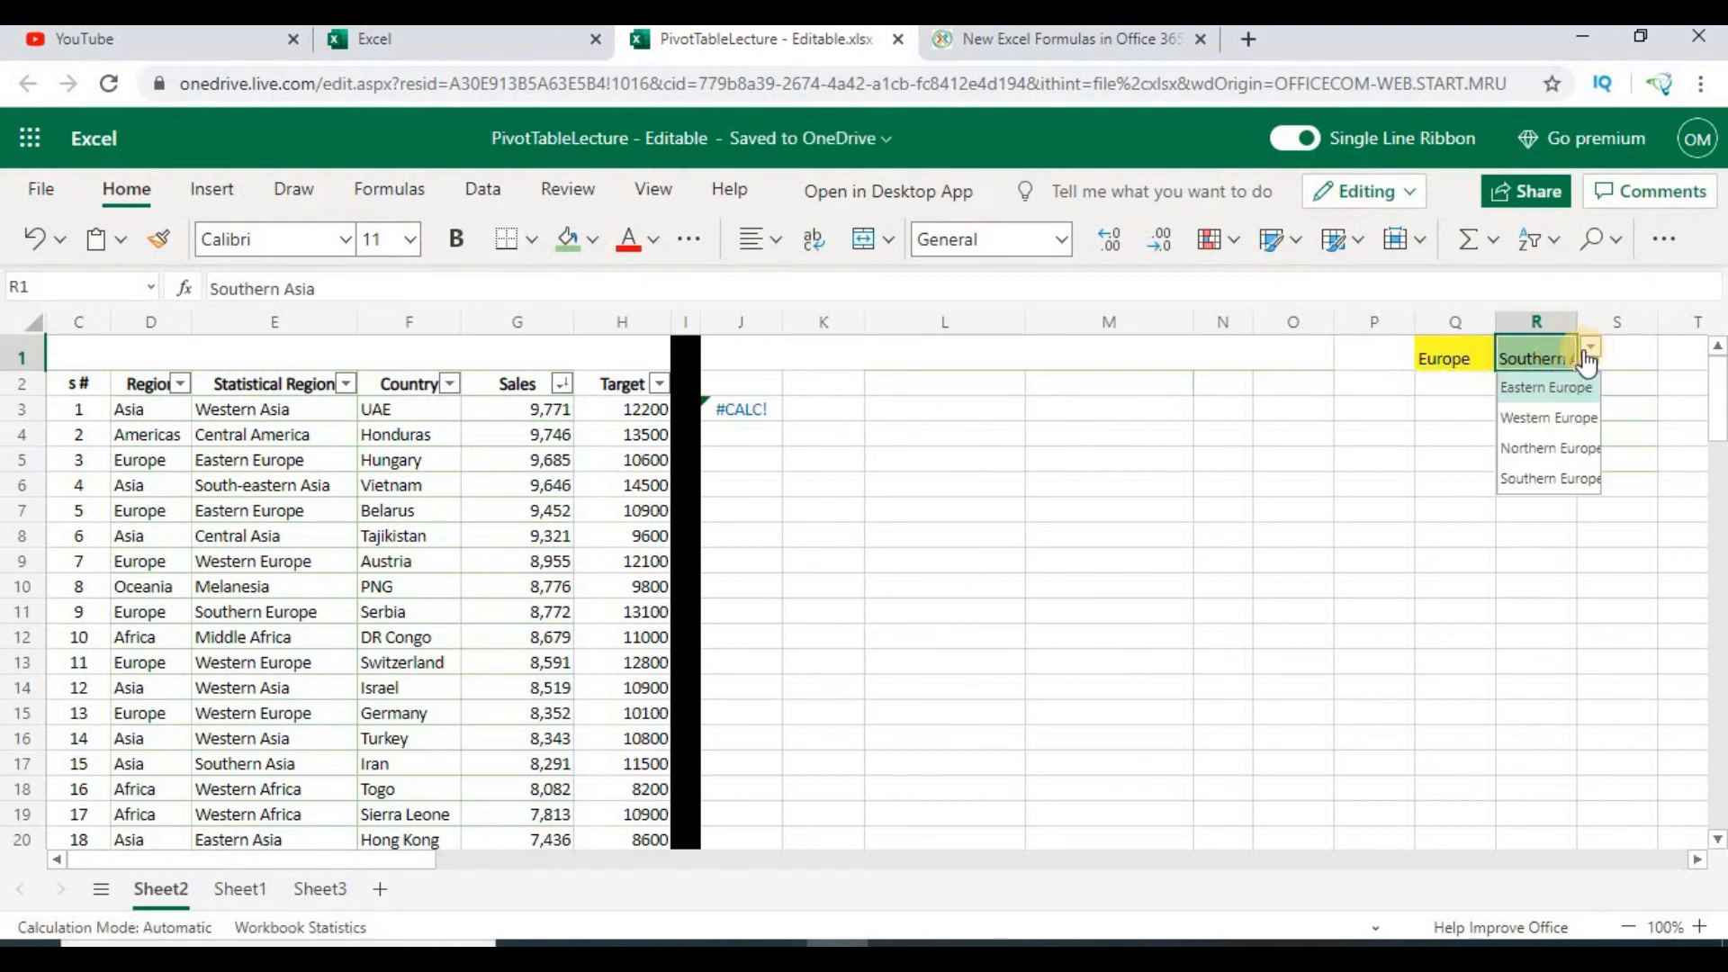
{"action": "left_click", "coordinate": [1544, 389]}
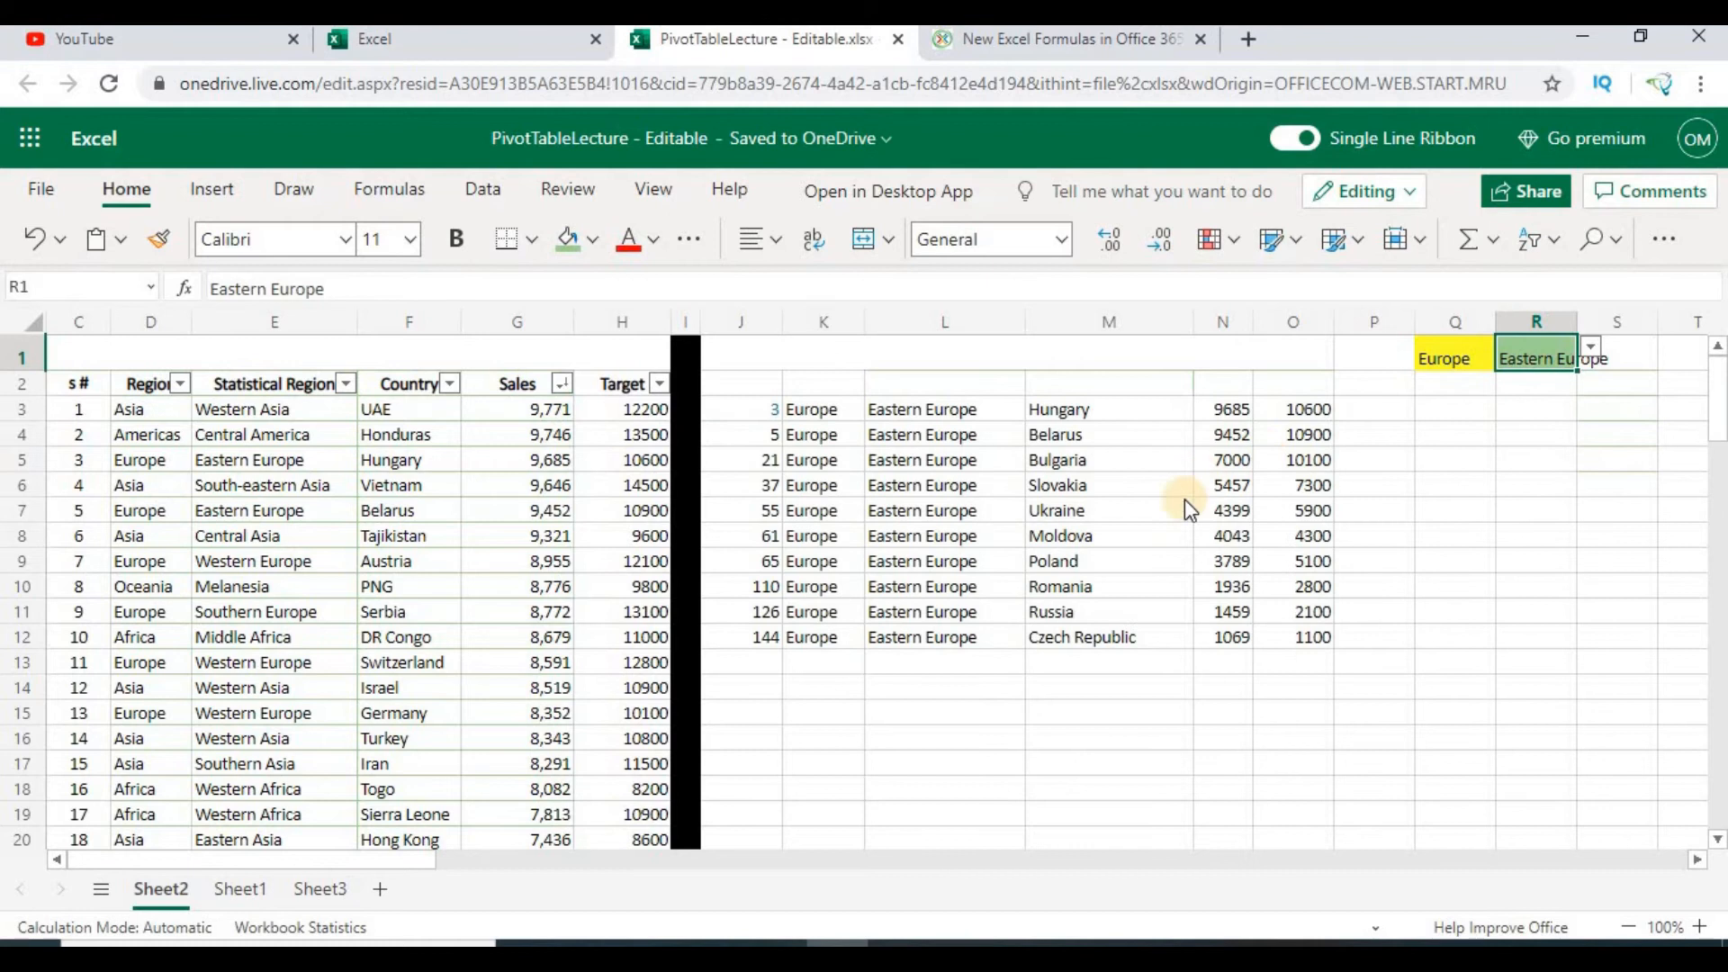
Step: Switch the statistical region criterion in R1 to Northern Europe, followed by Western Europe
{"action": "left_click", "coordinate": [1590, 353]}
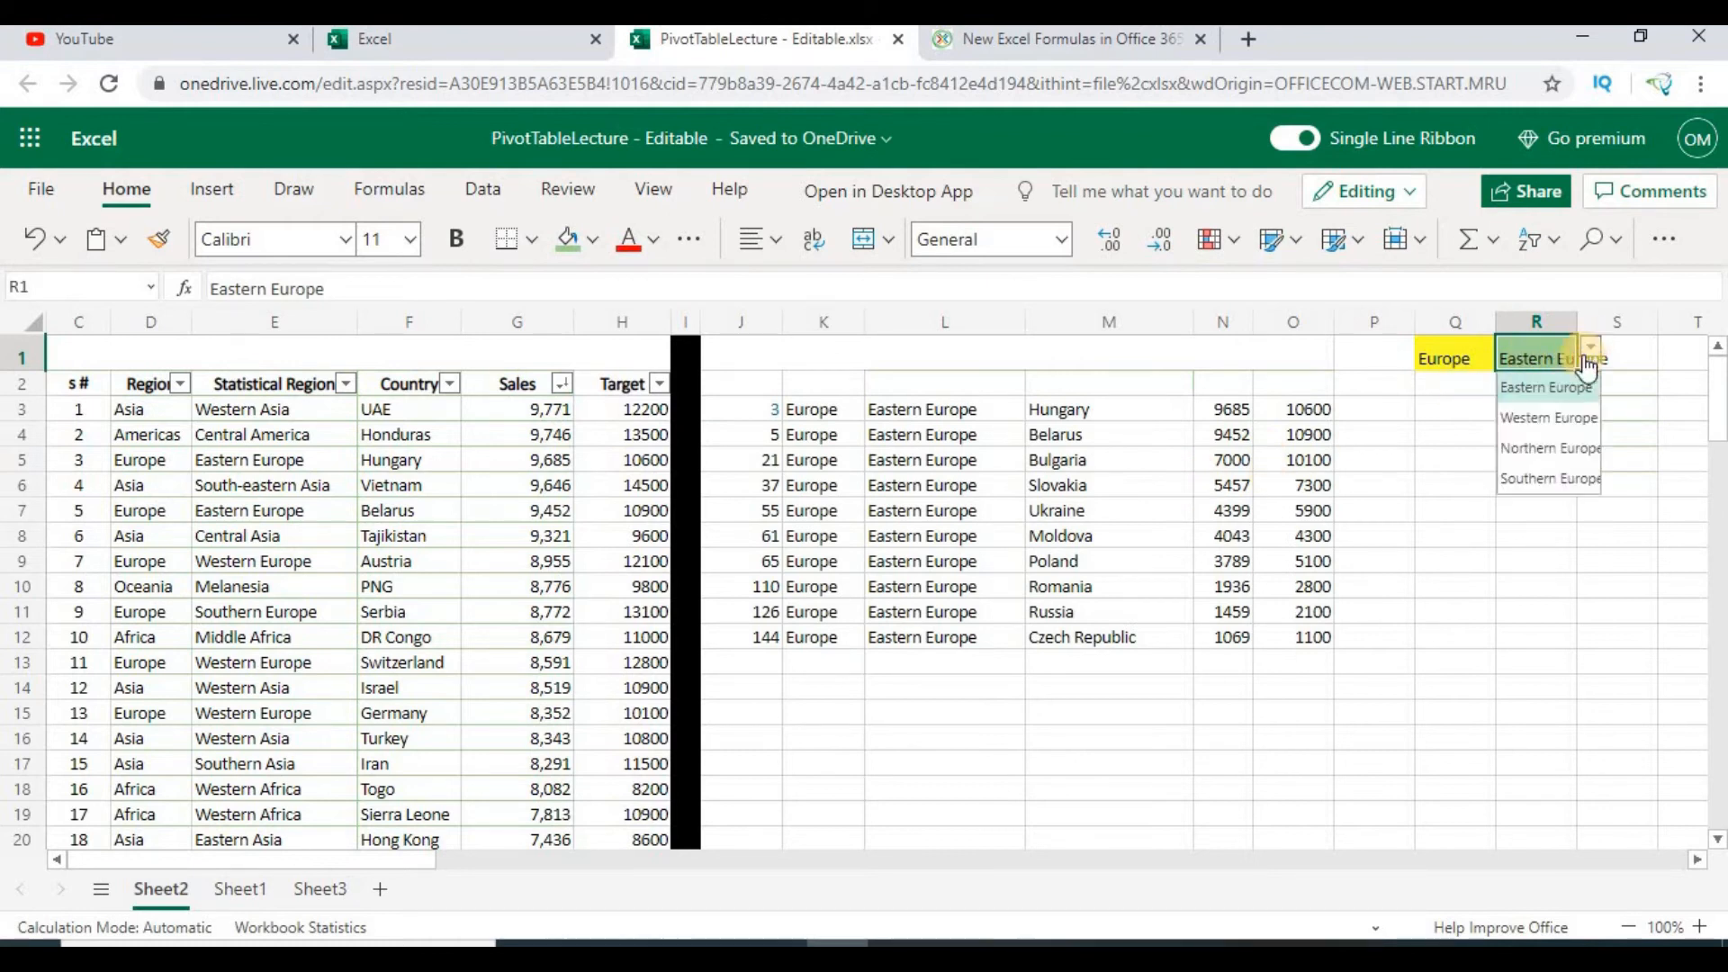
{"action": "left_click", "coordinate": [1538, 446]}
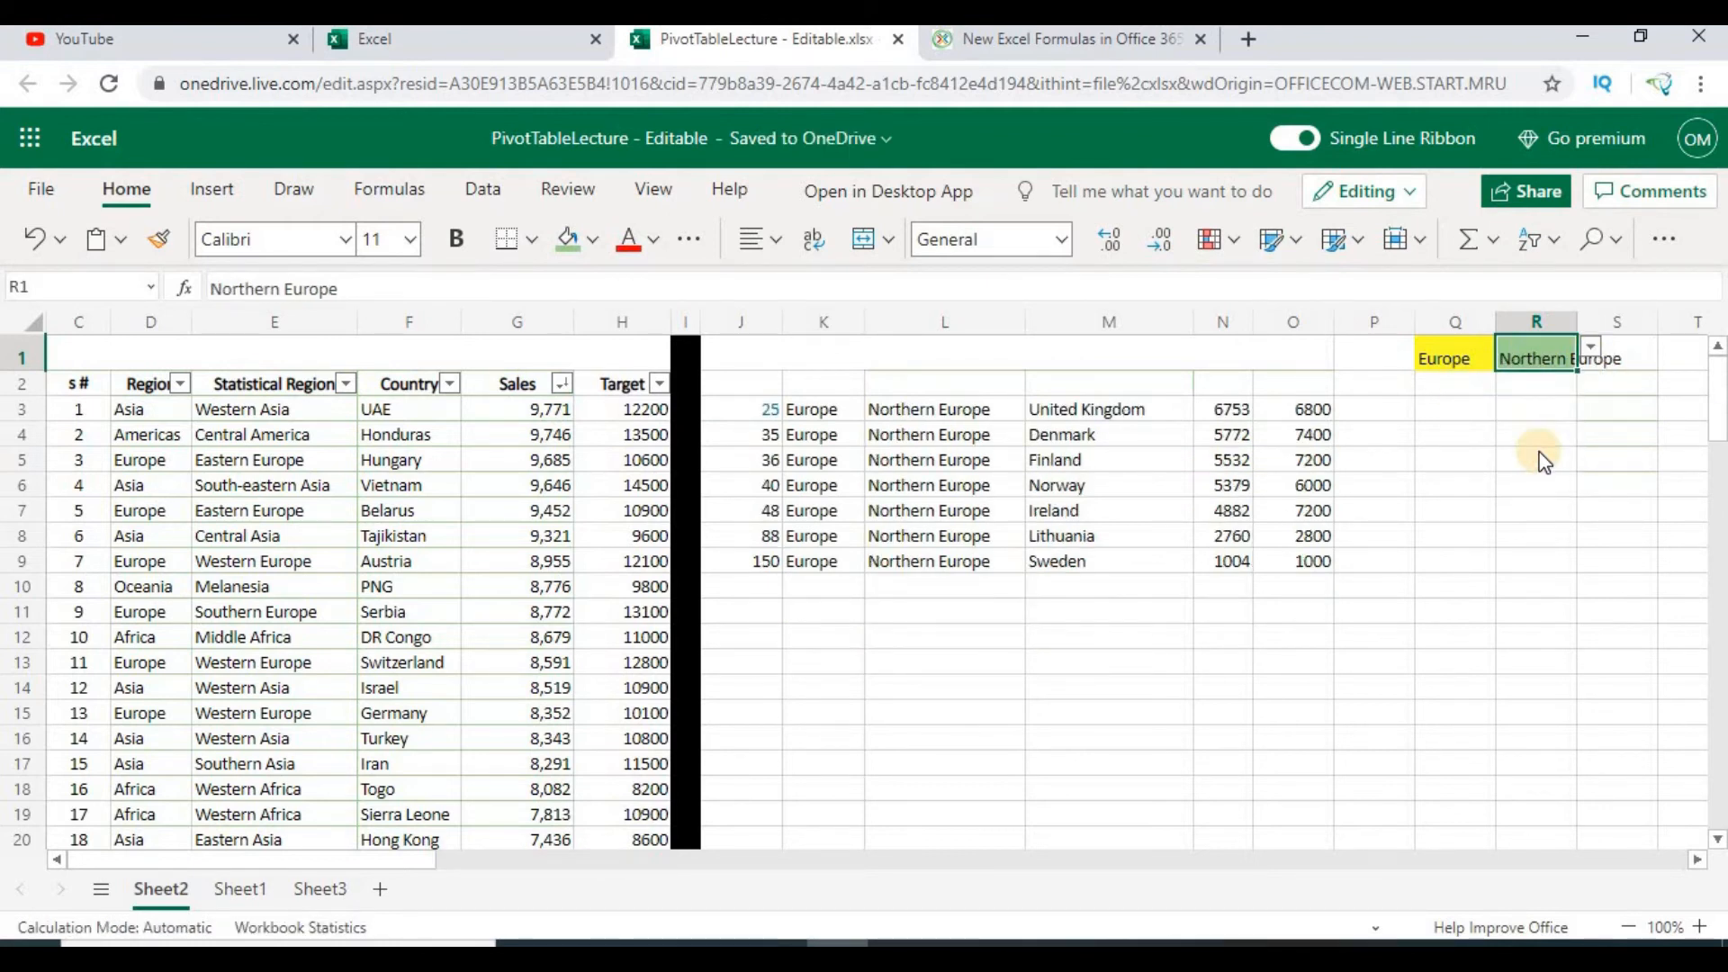
{"action": "left_click", "coordinate": [1590, 348]}
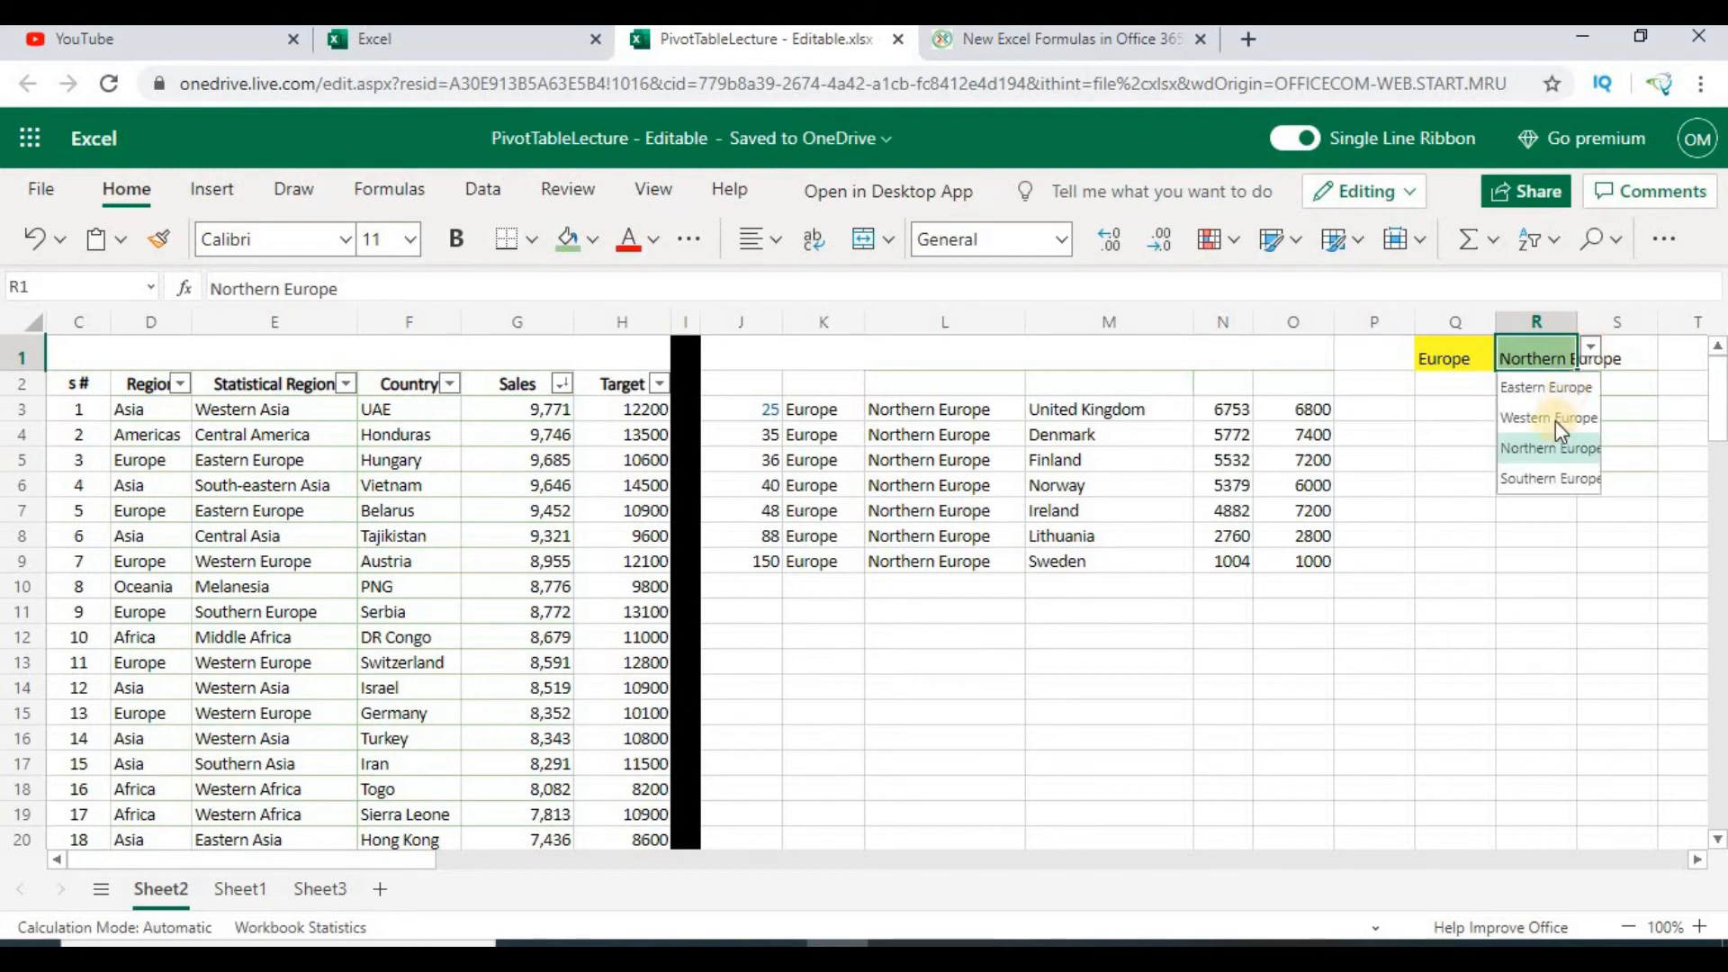
{"action": "left_click", "coordinate": [1548, 423]}
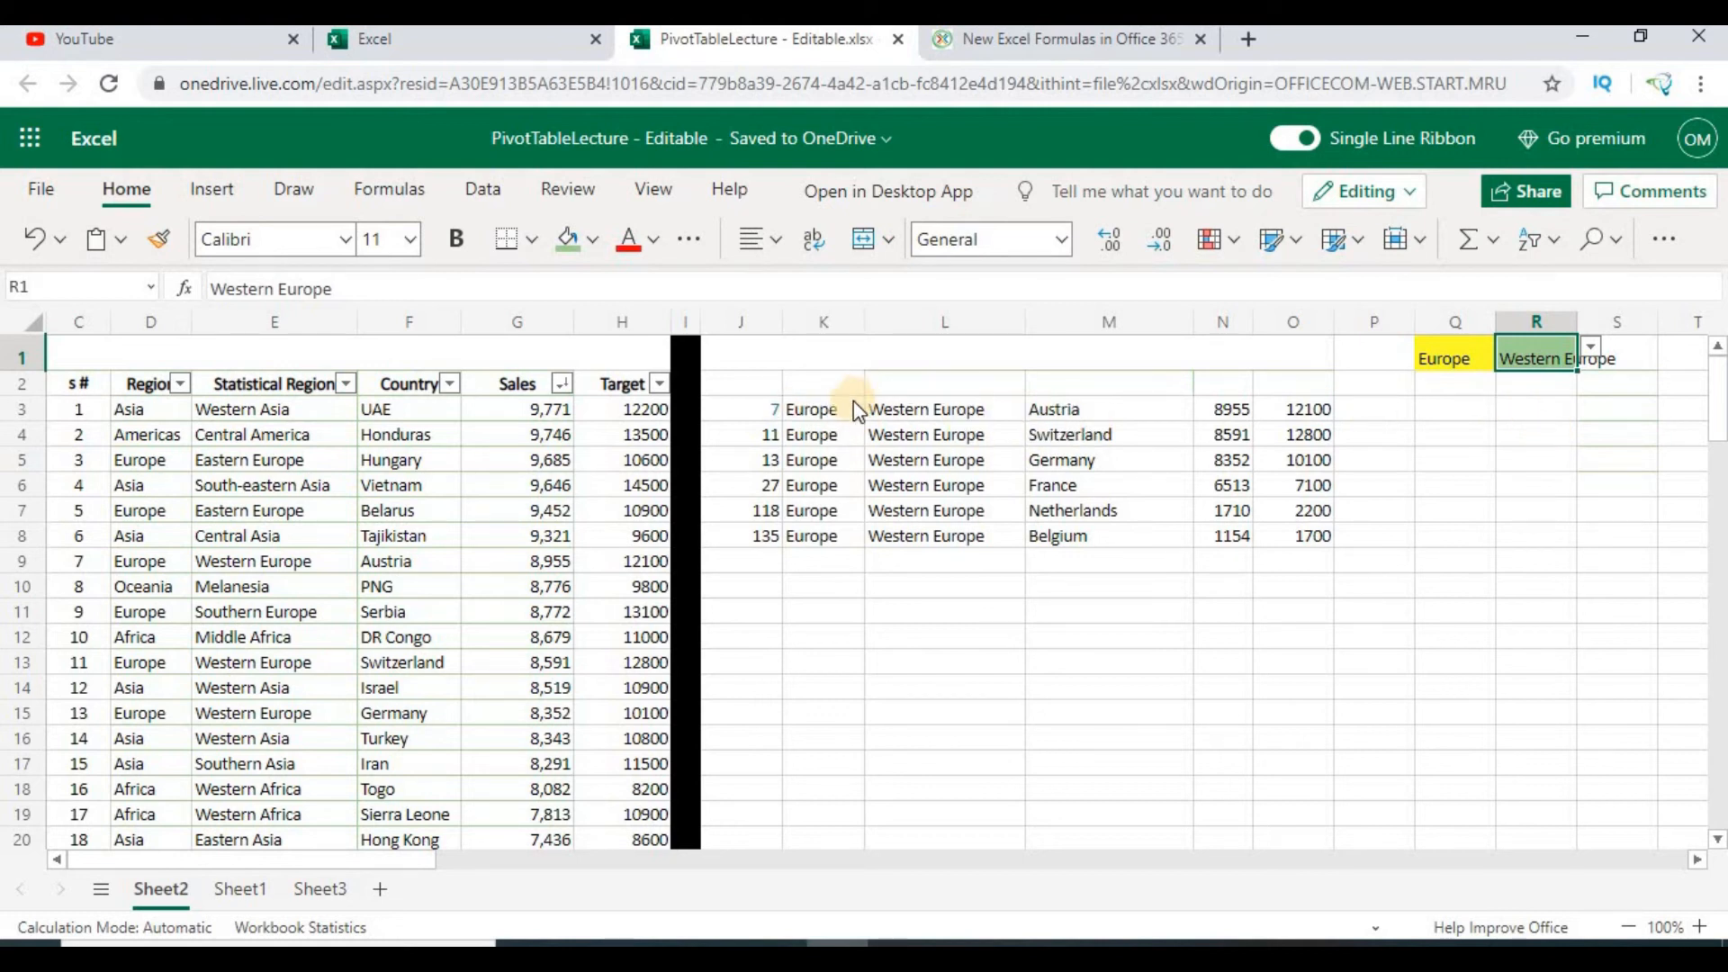
Step: Check the FILTER formula in J3, and change the region criterion in Q1 to Africa
{"action": "left_click", "coordinate": [741, 414]}
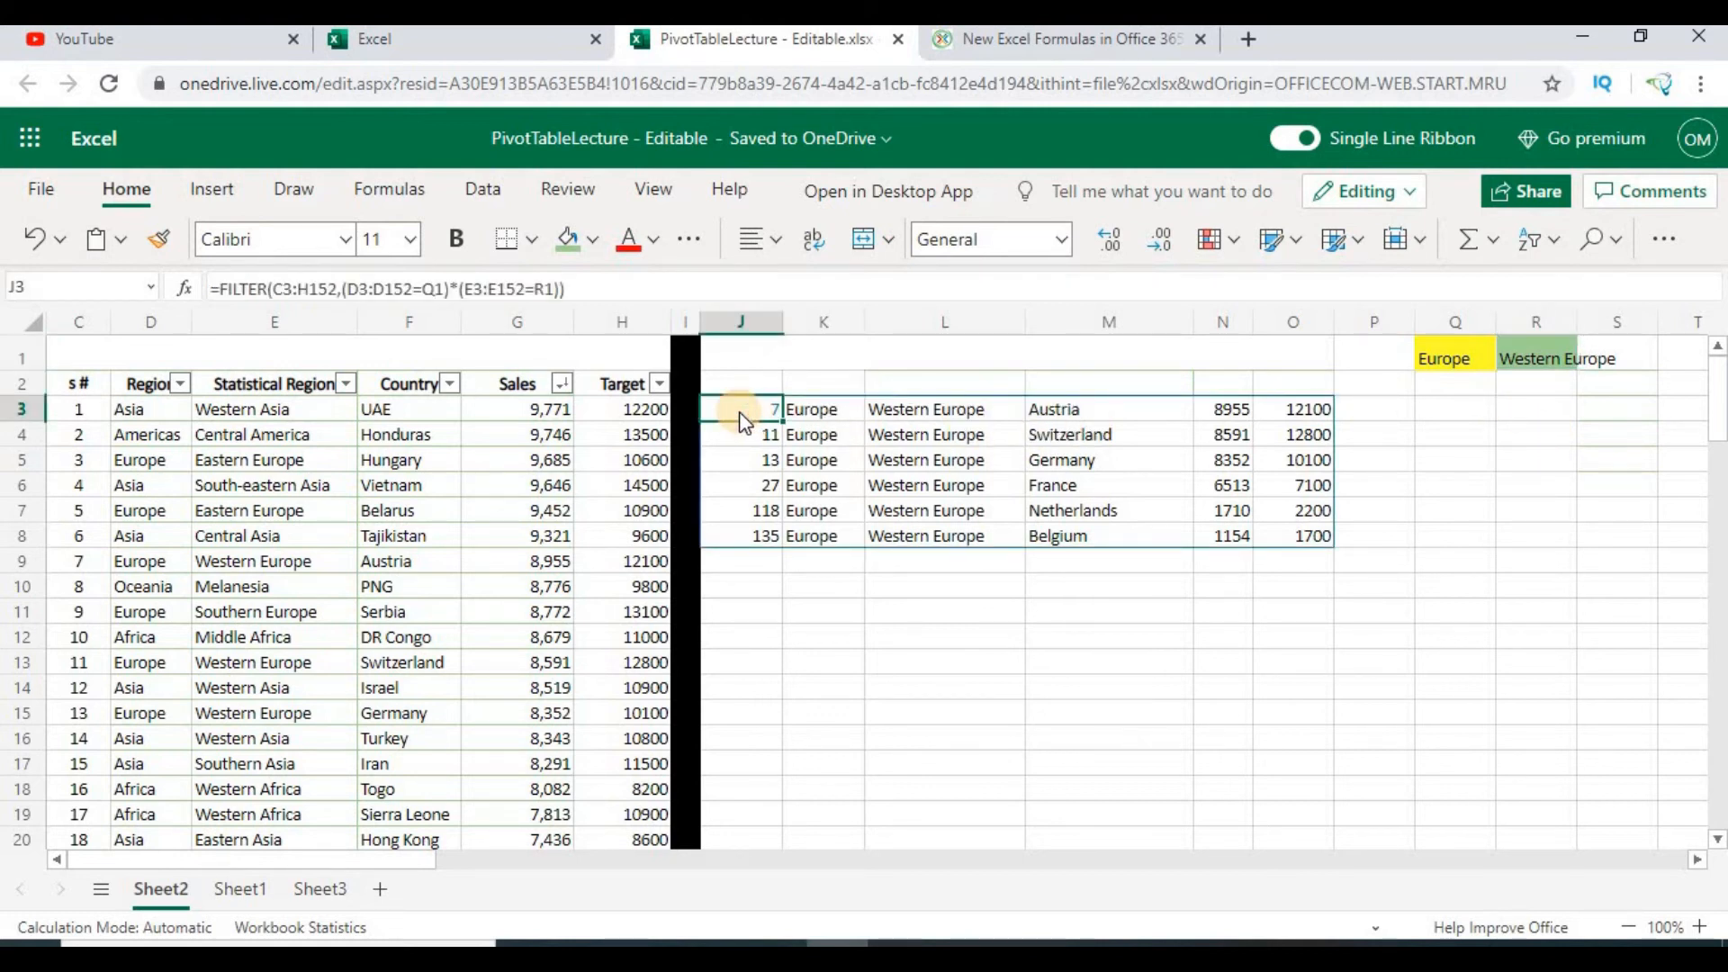
{"action": "left_click", "coordinate": [1452, 353]}
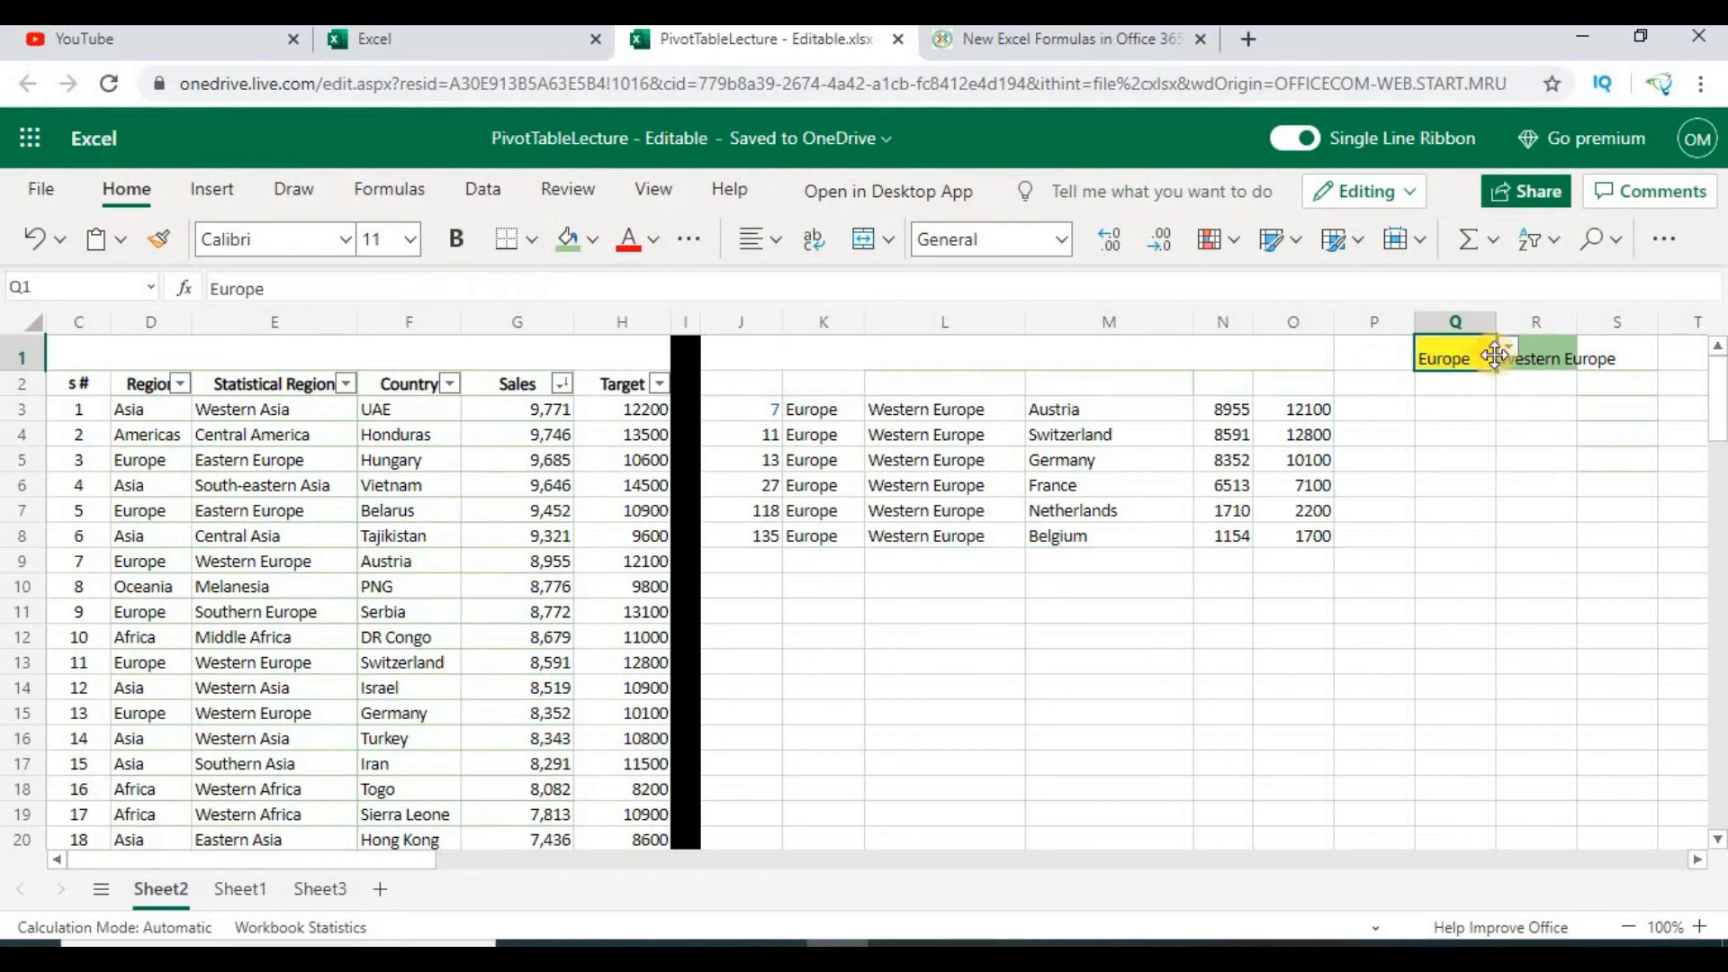
{"action": "left_click", "coordinate": [1510, 351]}
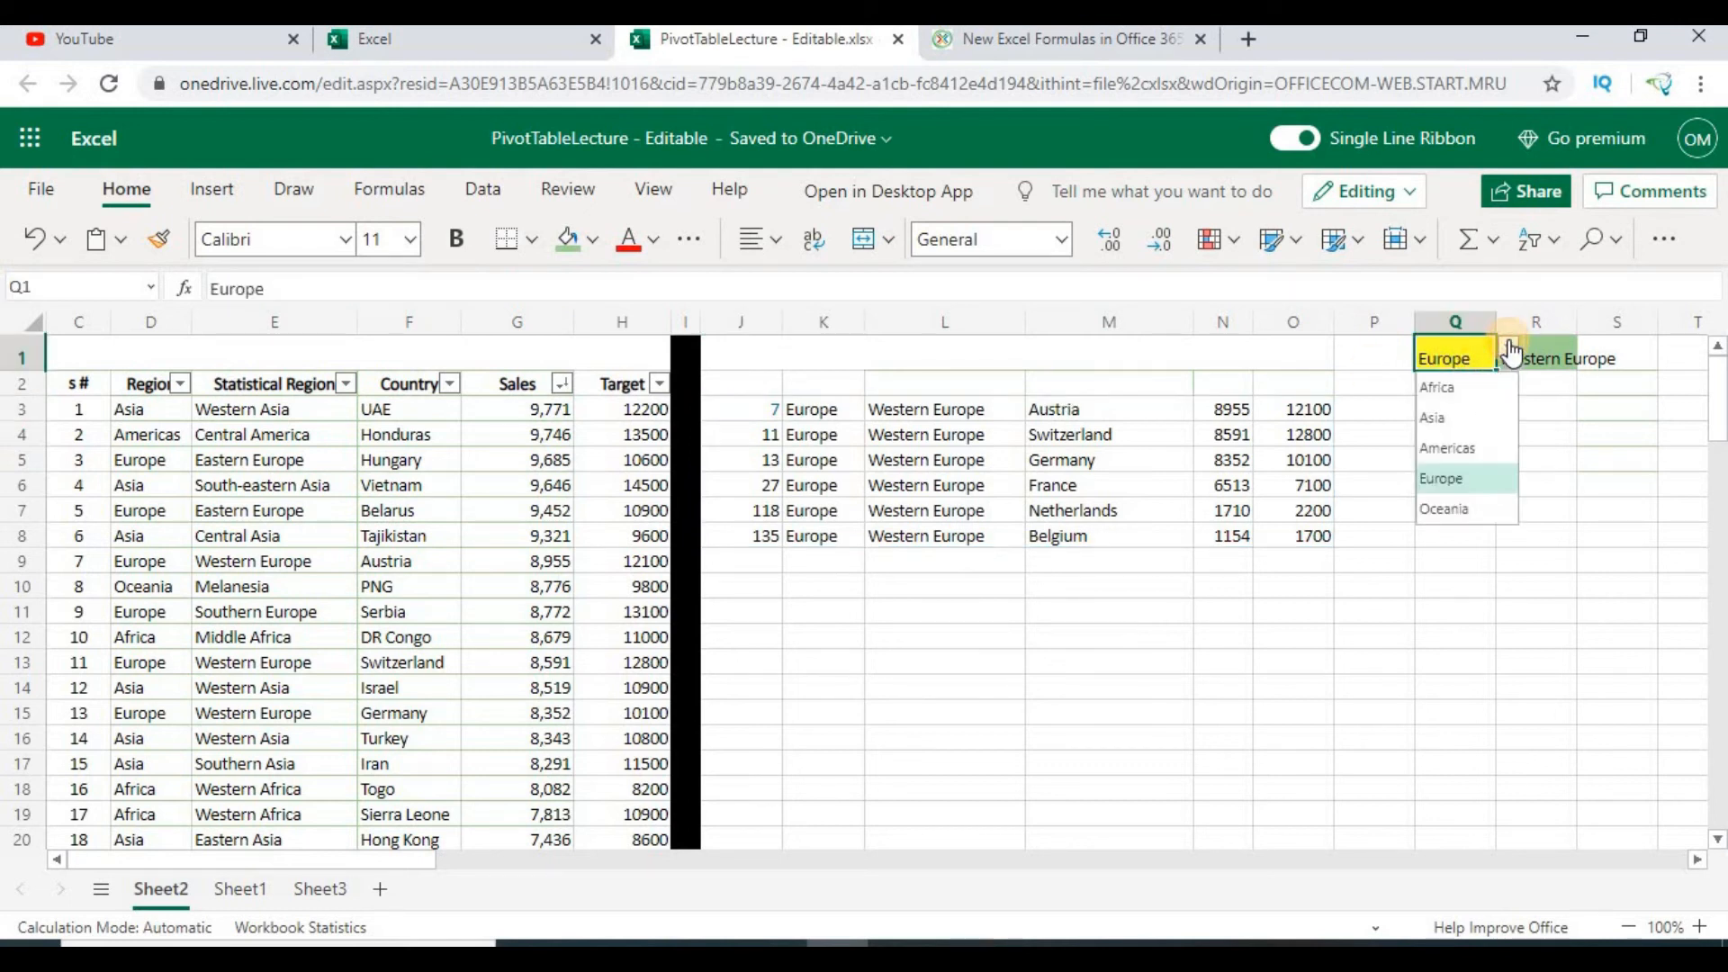
{"action": "left_click", "coordinate": [1454, 387]}
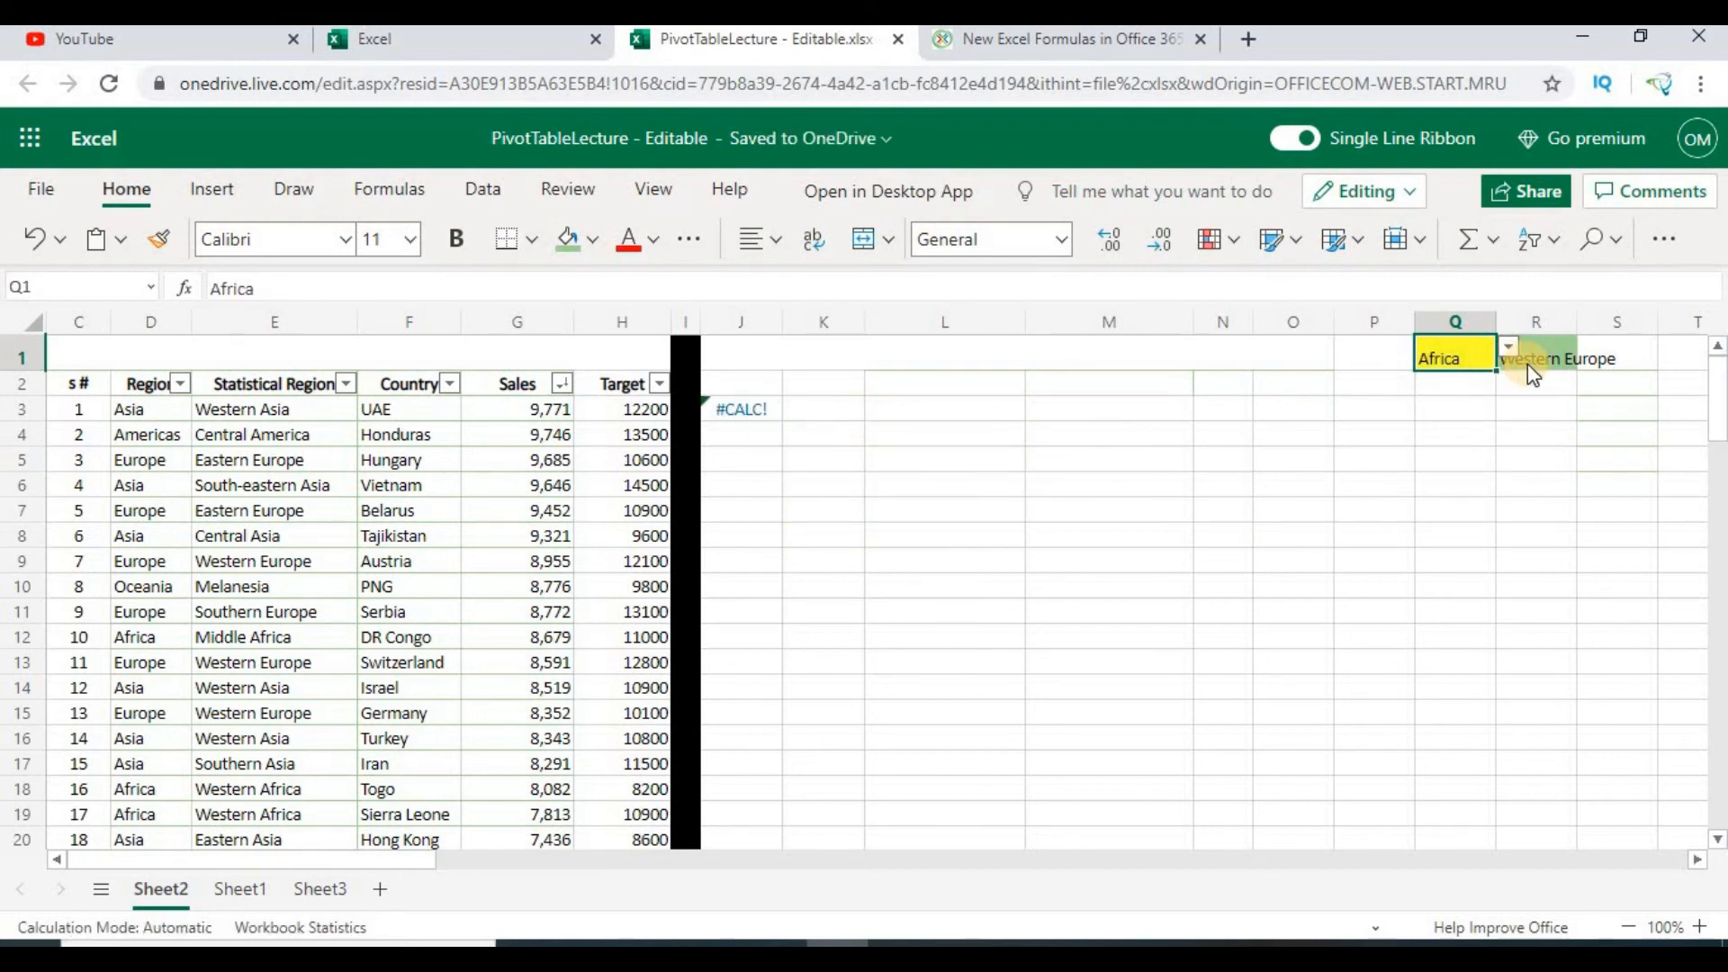
Step: Edit the FILTER formula in J3 to start a quoted if_empty argument after the two conditions
{"action": "double_click", "coordinate": [753, 412]}
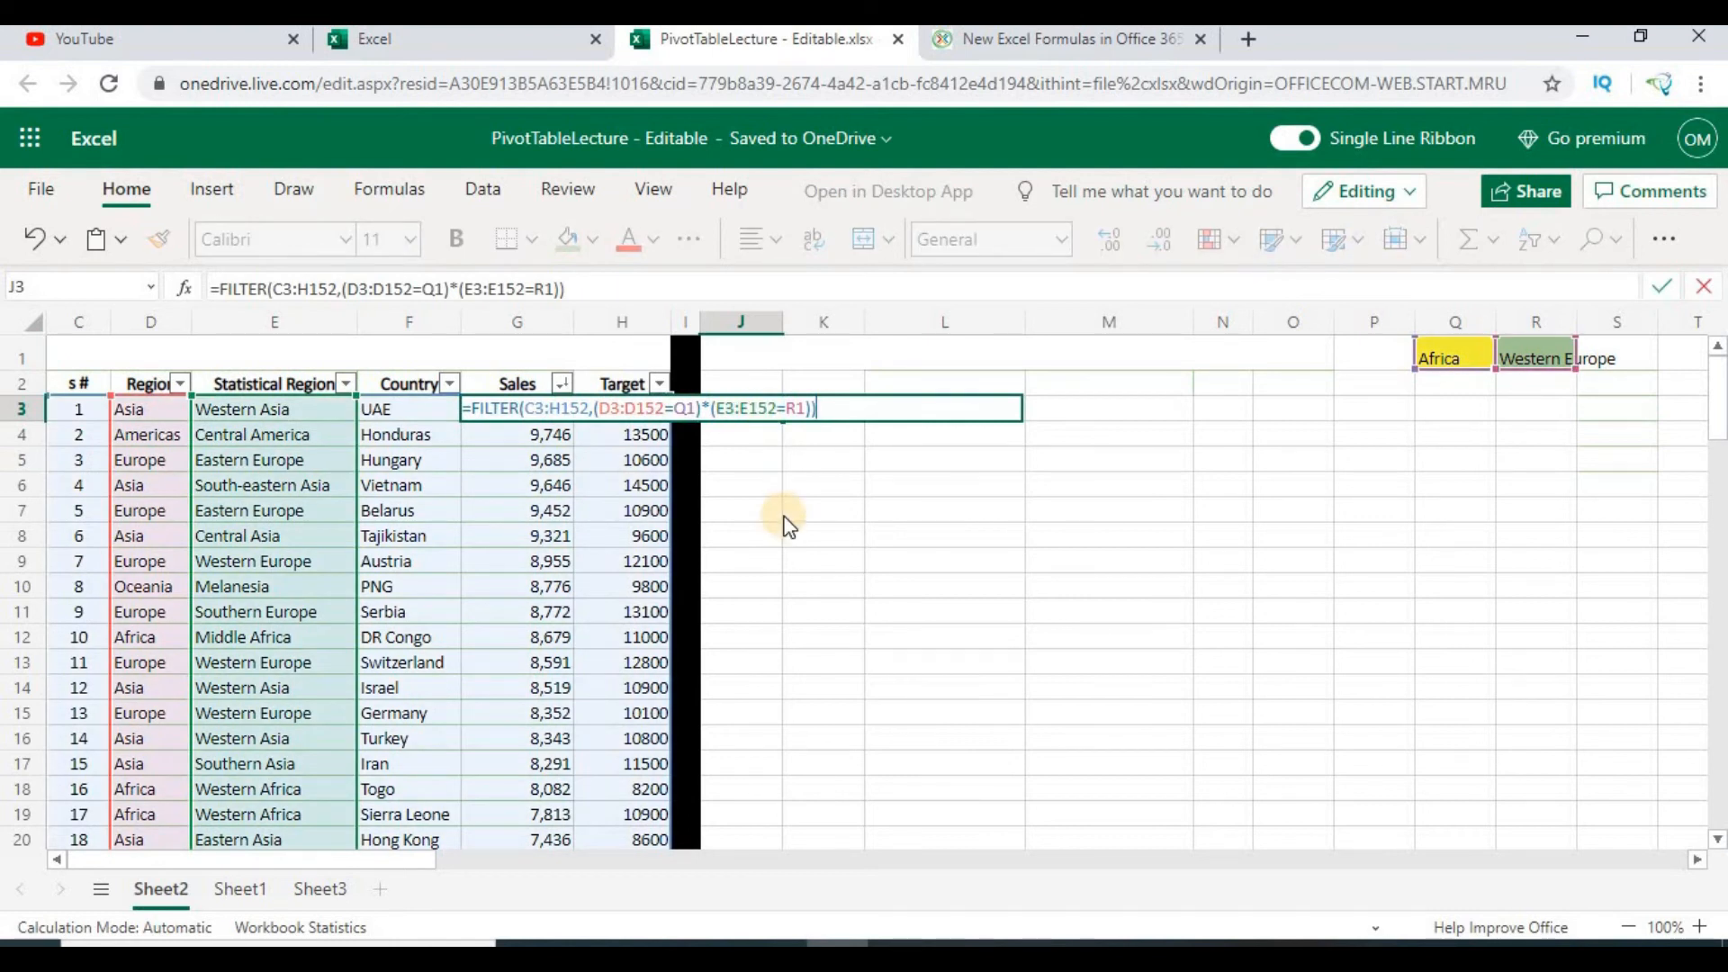
{"action": "key", "text": "Left"}
{"action": "type", "text": ","}
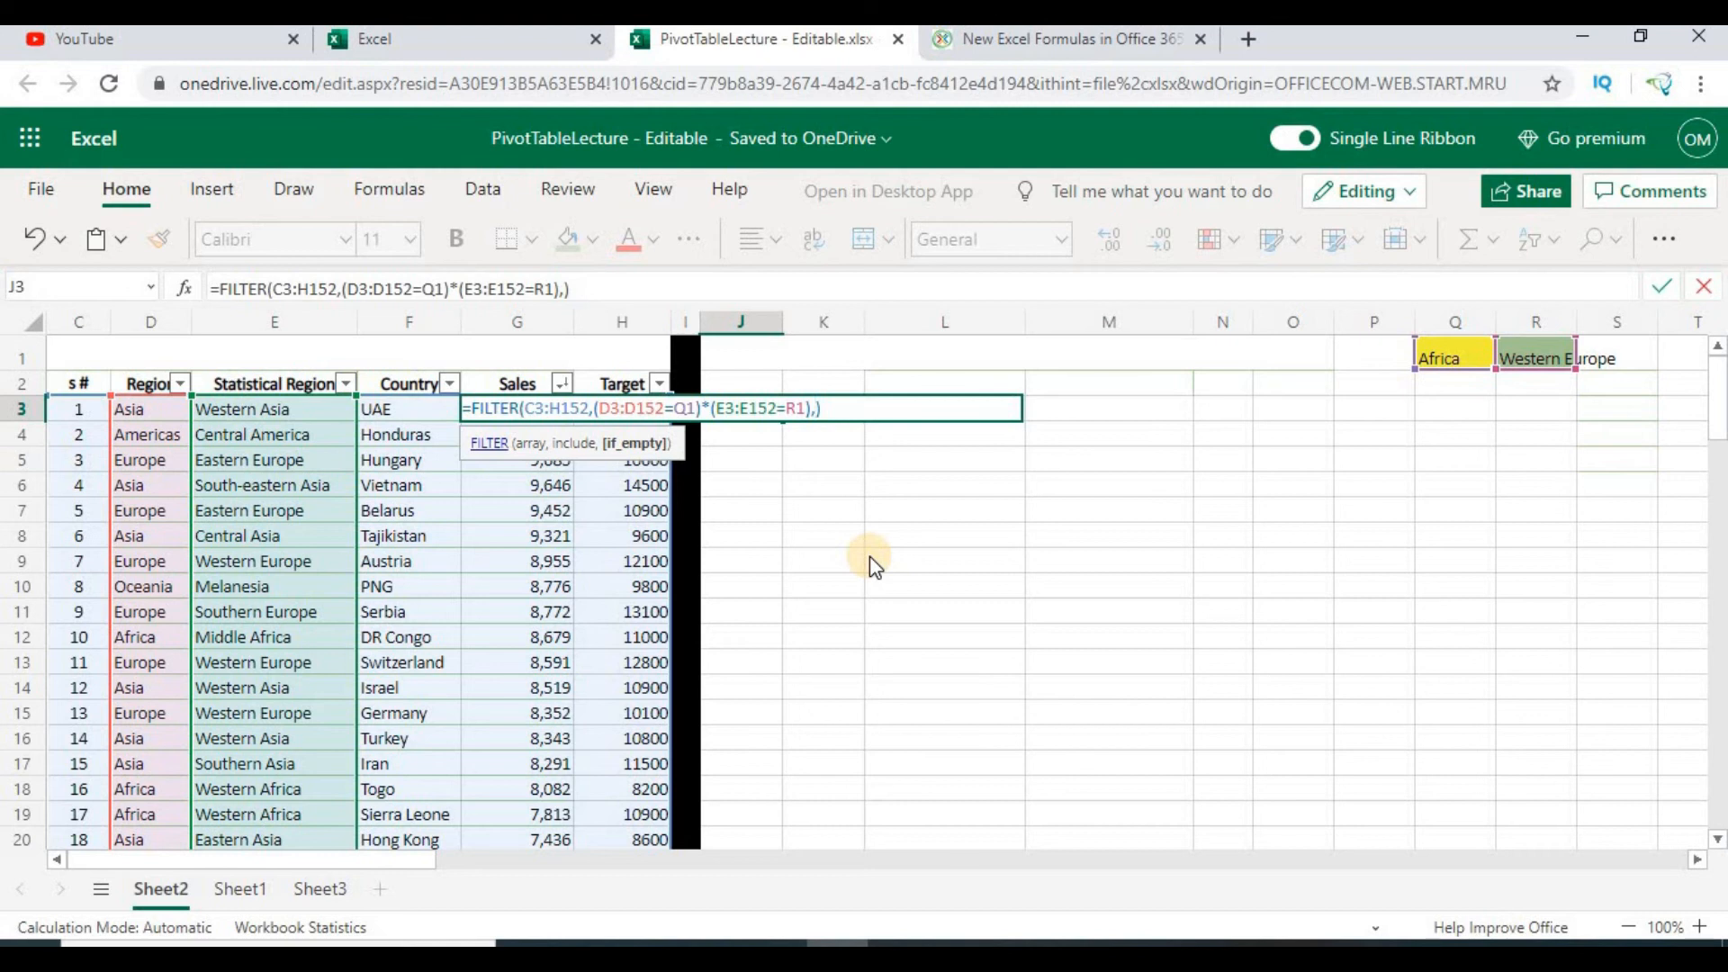
{"action": "type", "text": "\"\"THe"}
{"action": "key", "text": "BackSpace"}
{"action": "key", "text": "BackSpace"}
{"action": "type", "text": "he Re"}
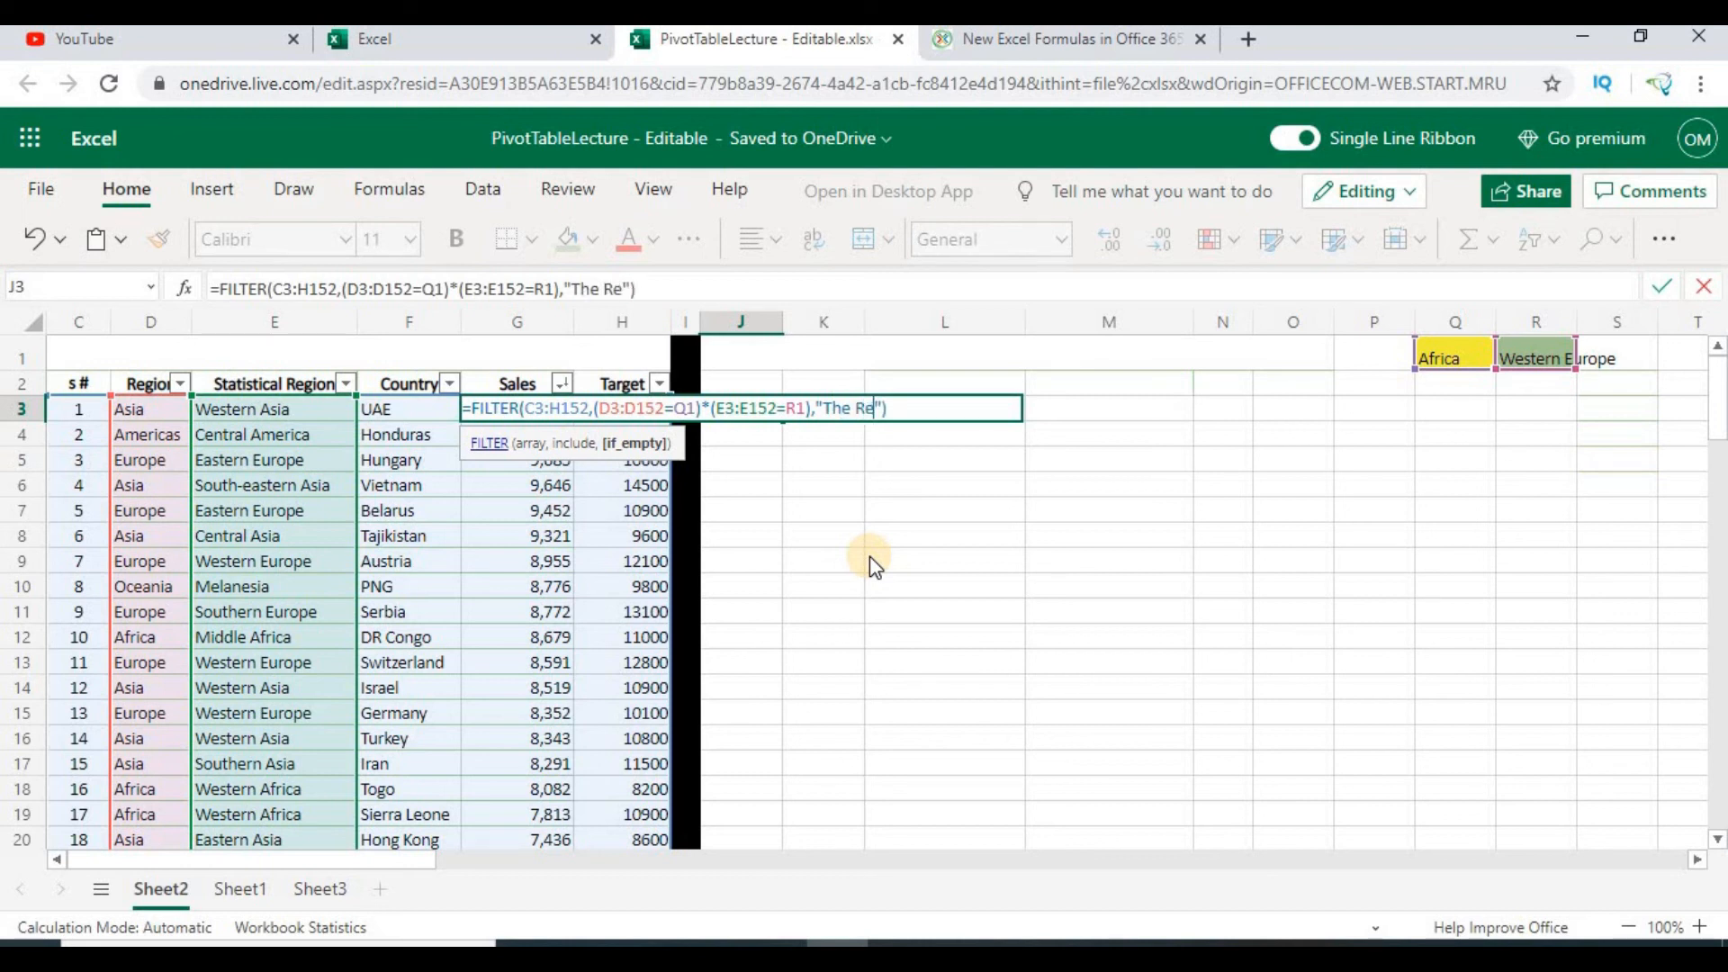
{"action": "type", "text": "gin"}
{"action": "key", "text": "BackSpace"}
{"action": "key", "text": "BackSpace"}
{"action": "key", "text": "BackSpace"}
{"action": "key", "text": "BackSpace"}
{"action": "key", "text": "BackSpace"}
{"action": "key", "text": "BackSpace"}
{"action": "key", "text": "BackSpace"}
{"action": "key", "text": "BackSpace"}
{"action": "key", "text": "BackSpace"}
Step: Complete the if_empty argument with the text "No such data is avaialable", enter the formula, and check it in J3
{"action": "type", "text": "No such "}
{"action": "type", "text": "data is"}
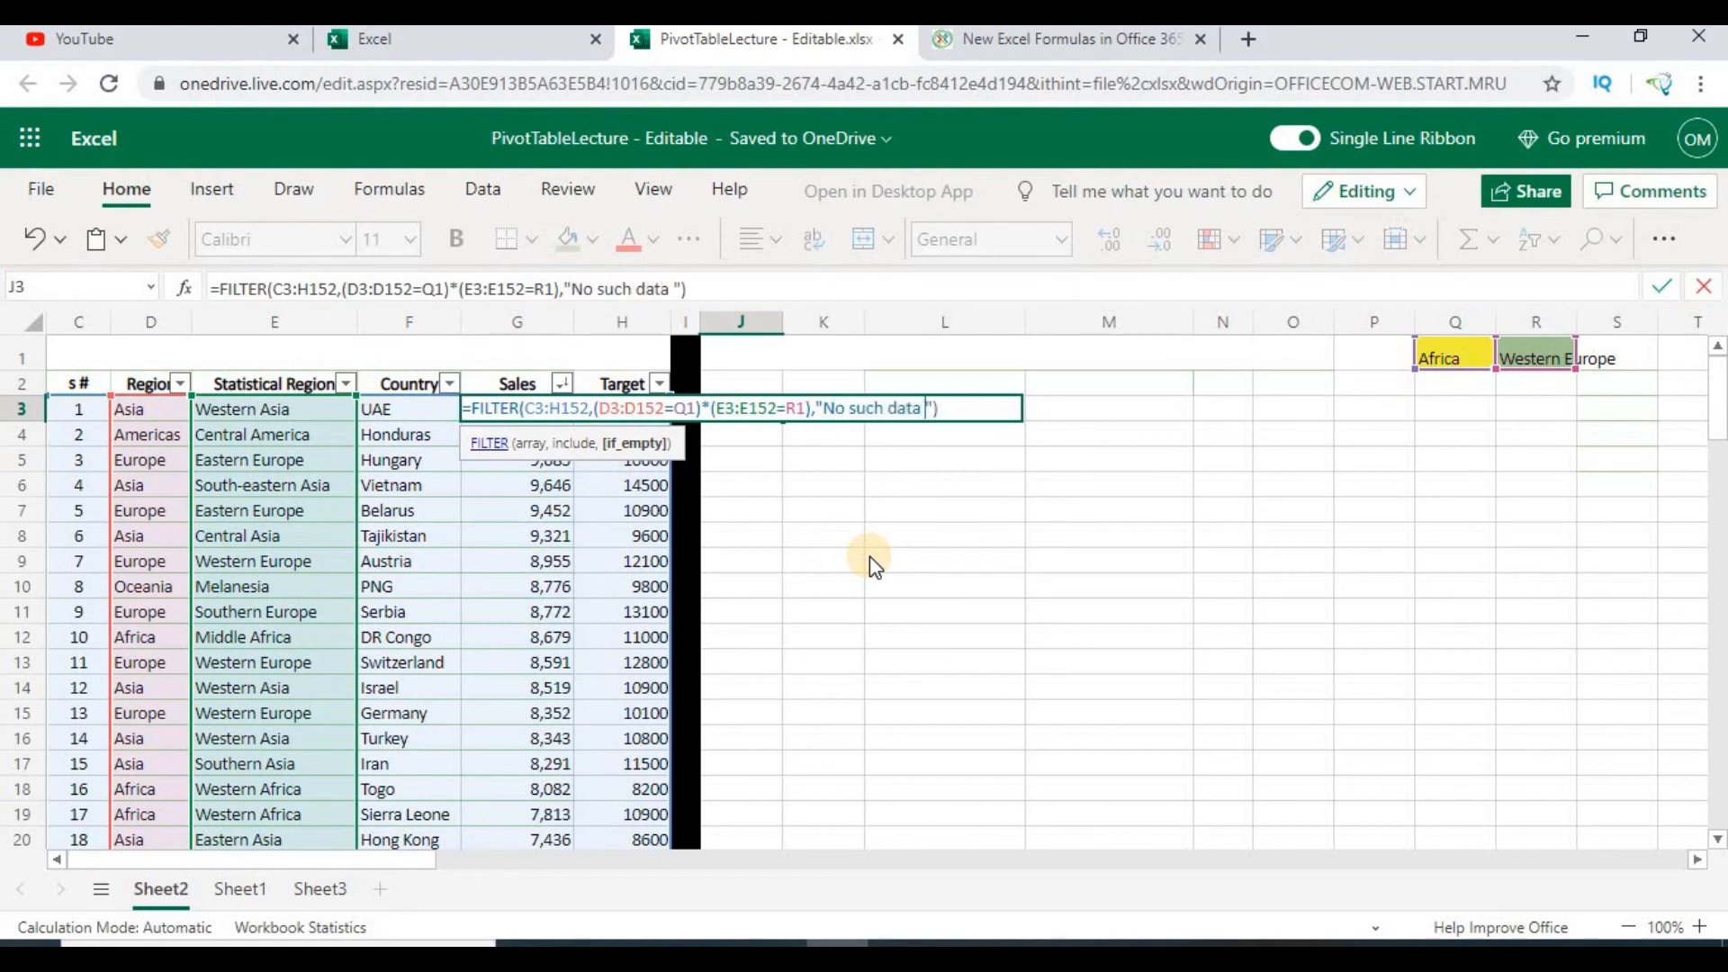
{"action": "type", "text": " avaialab"}
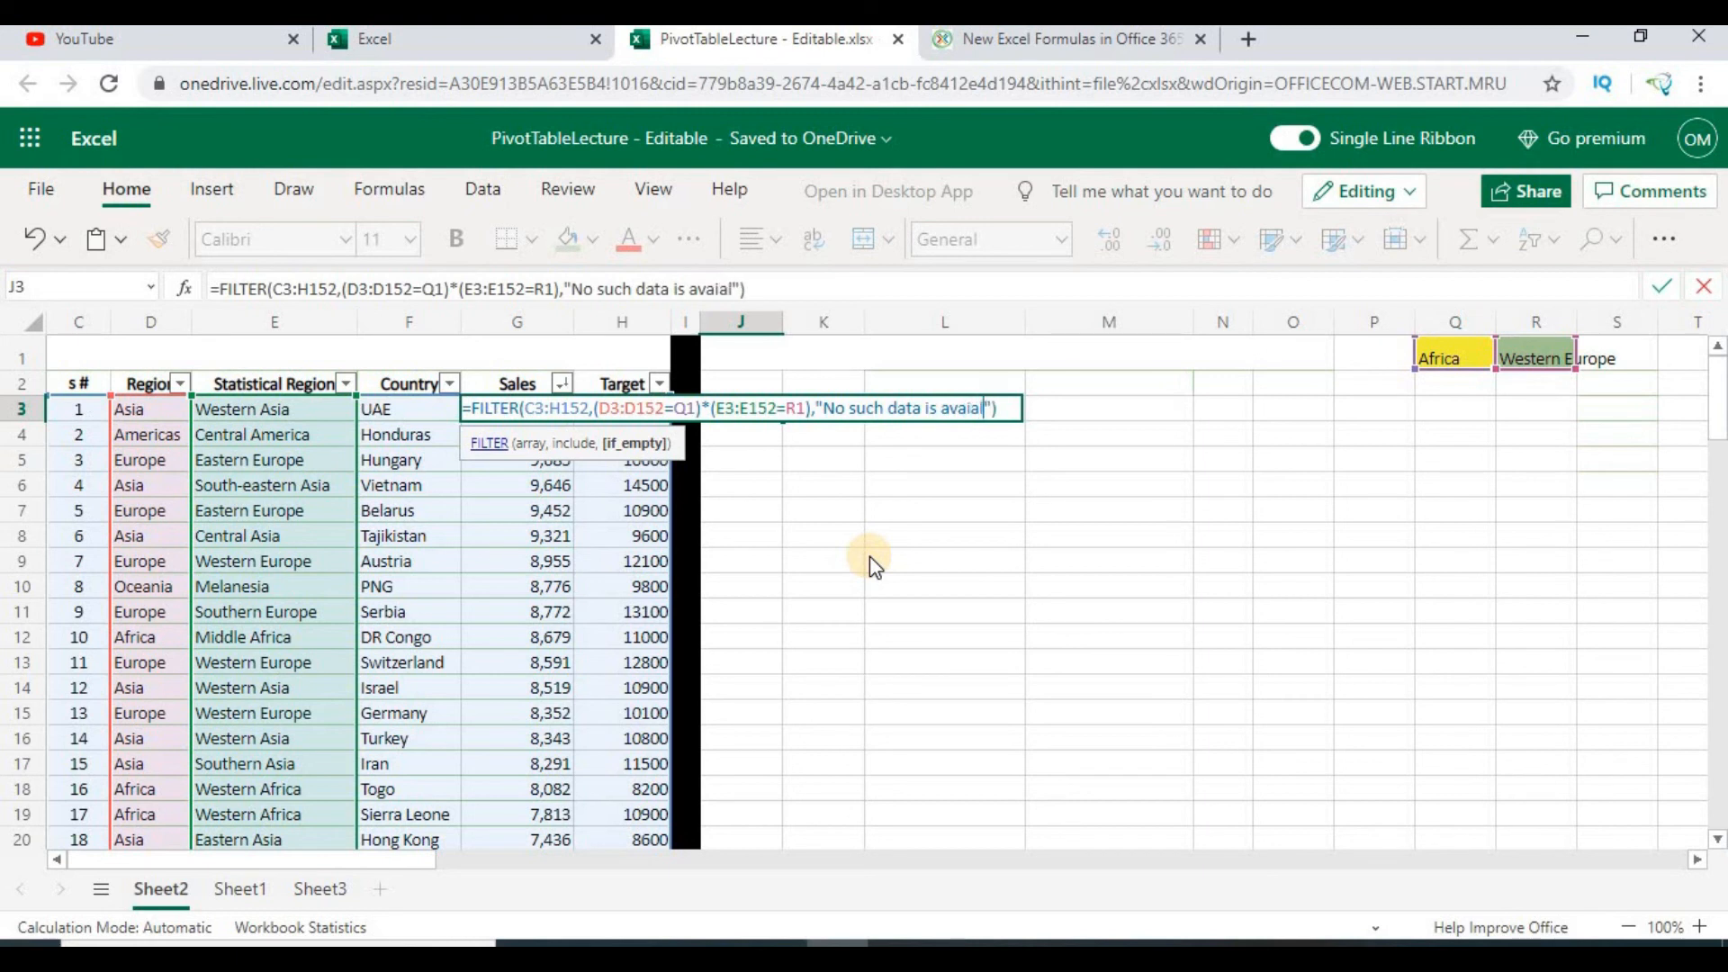
{"action": "type", "text": "le"}
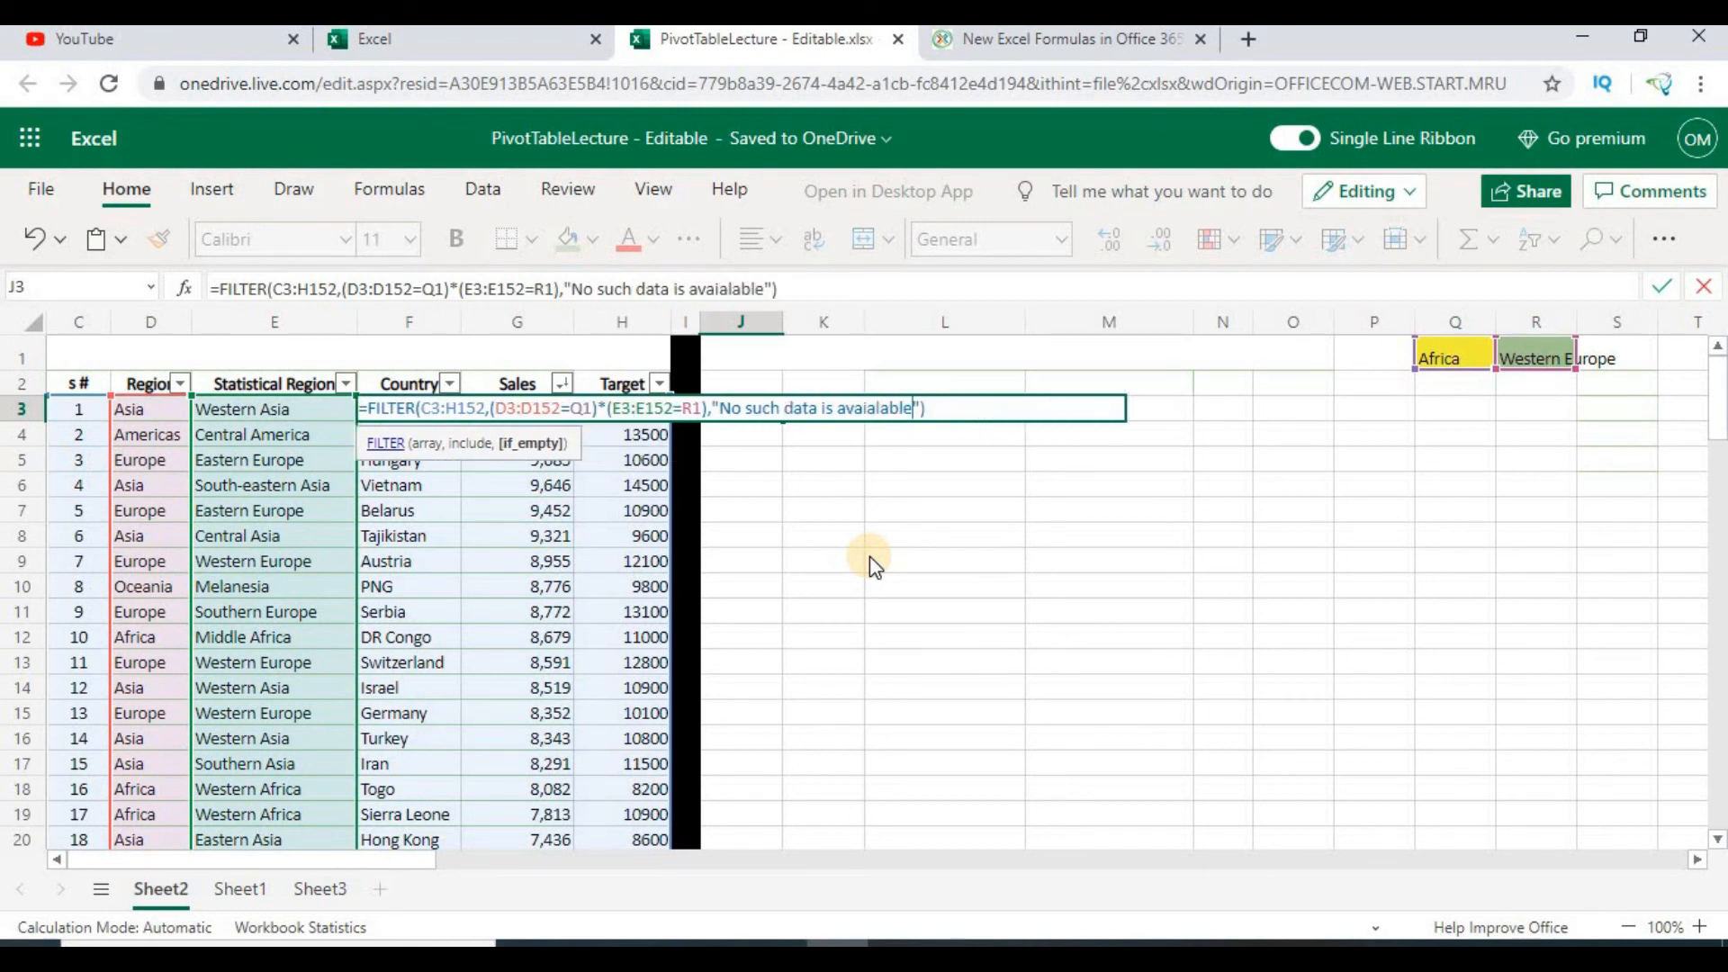
{"action": "key", "text": "Return"}
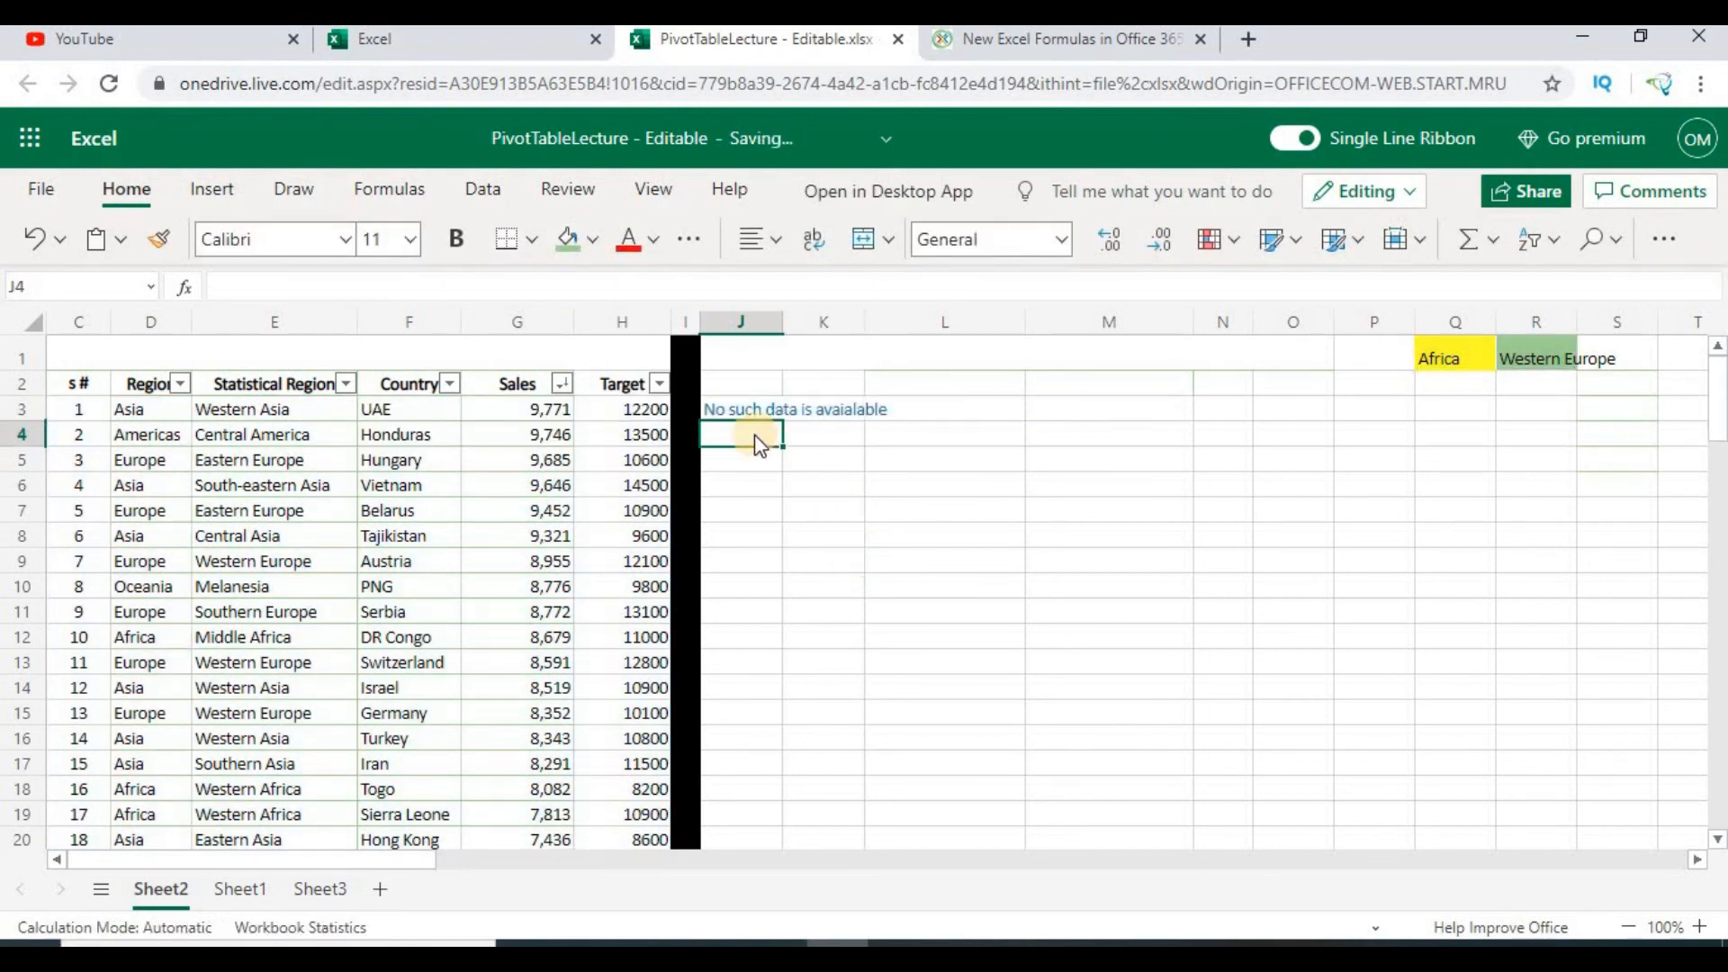
{"action": "left_click", "coordinate": [765, 414]}
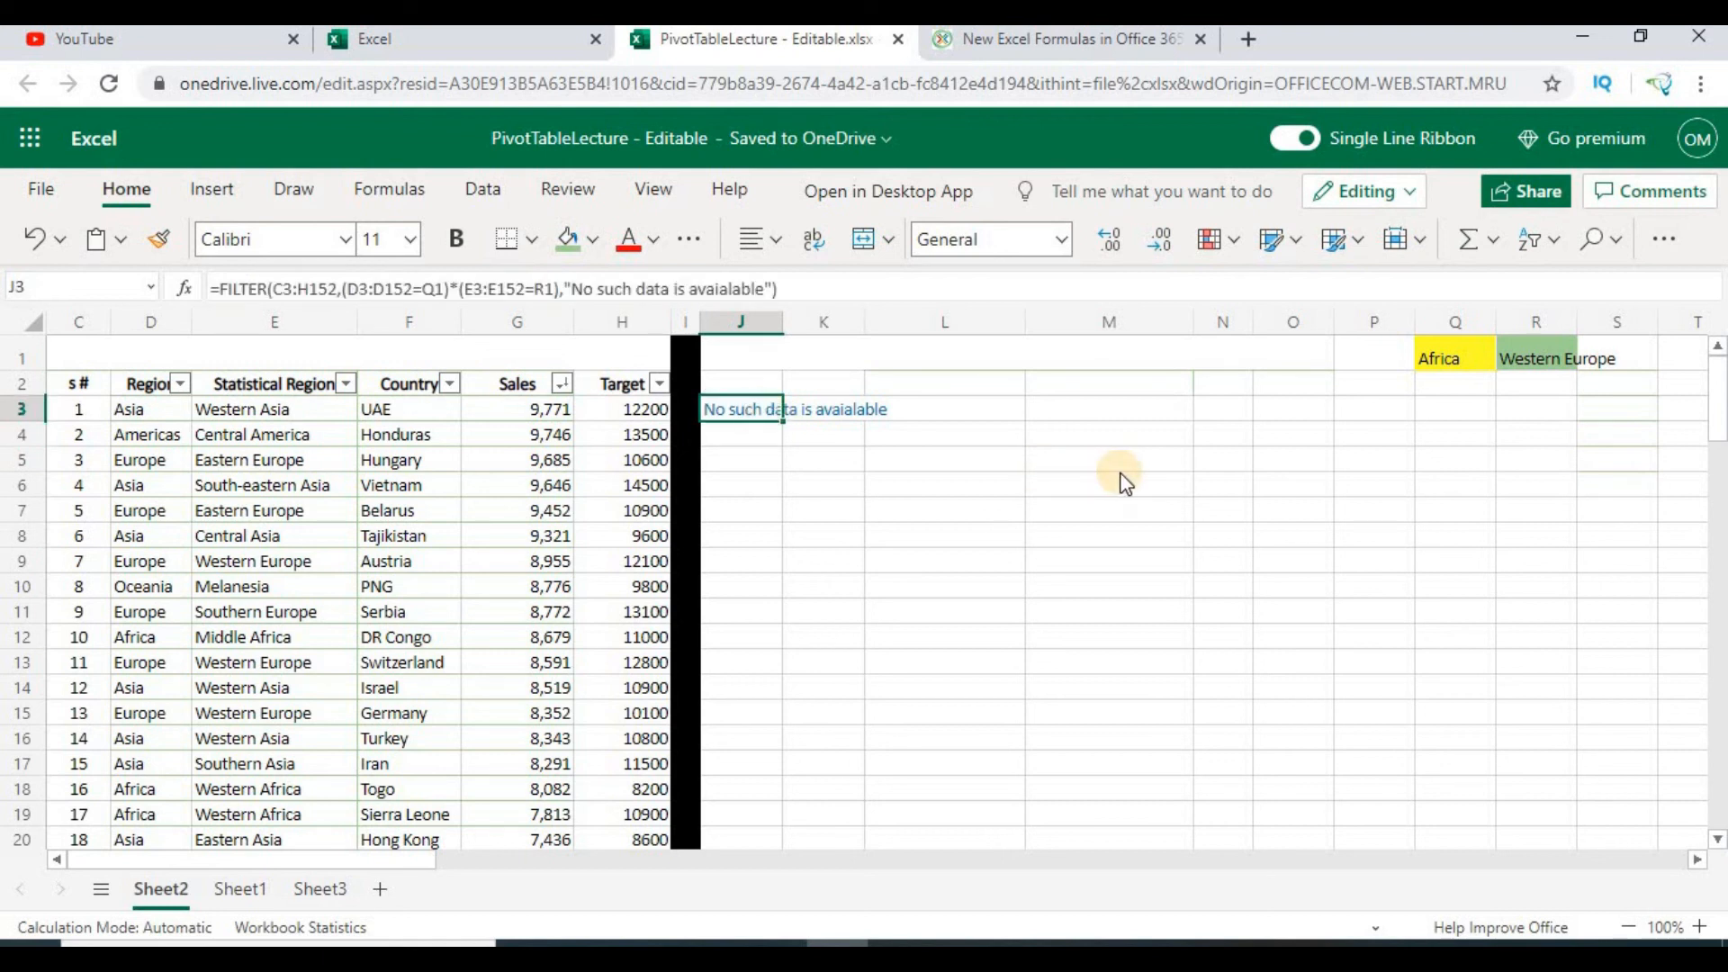
Step: Set the statistical region criterion in R1 to Western Africa, followed by Eastern Africa
{"action": "left_click", "coordinate": [1535, 358]}
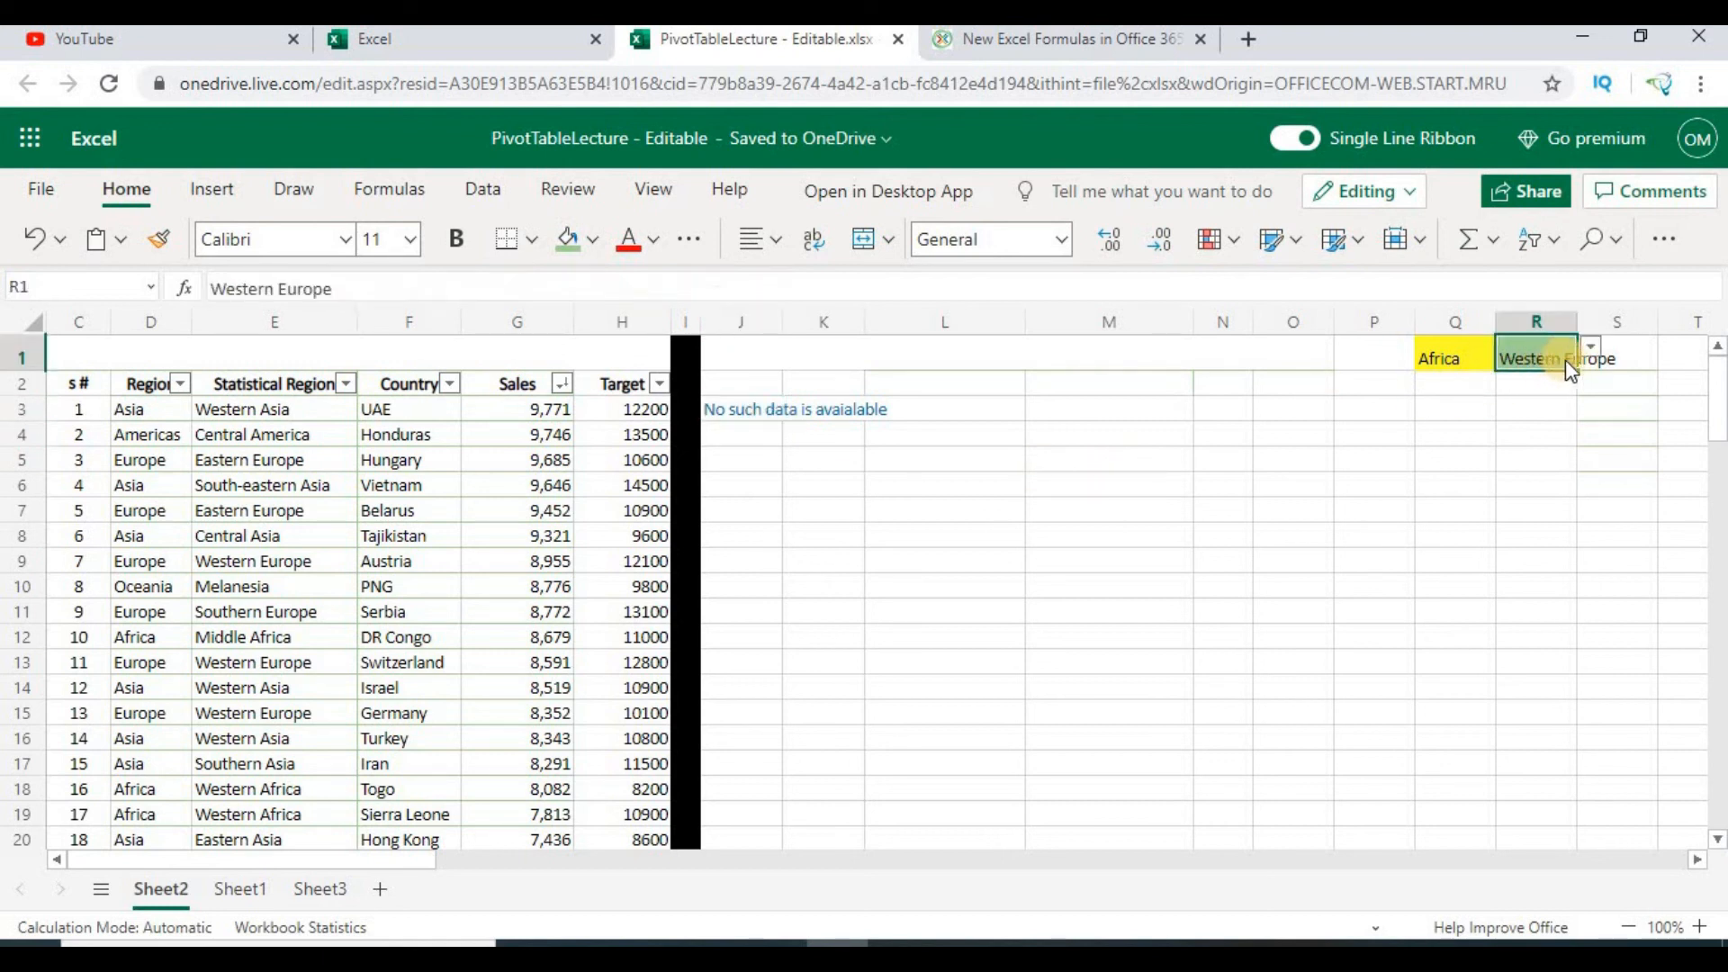
{"action": "left_click", "coordinate": [1590, 353]}
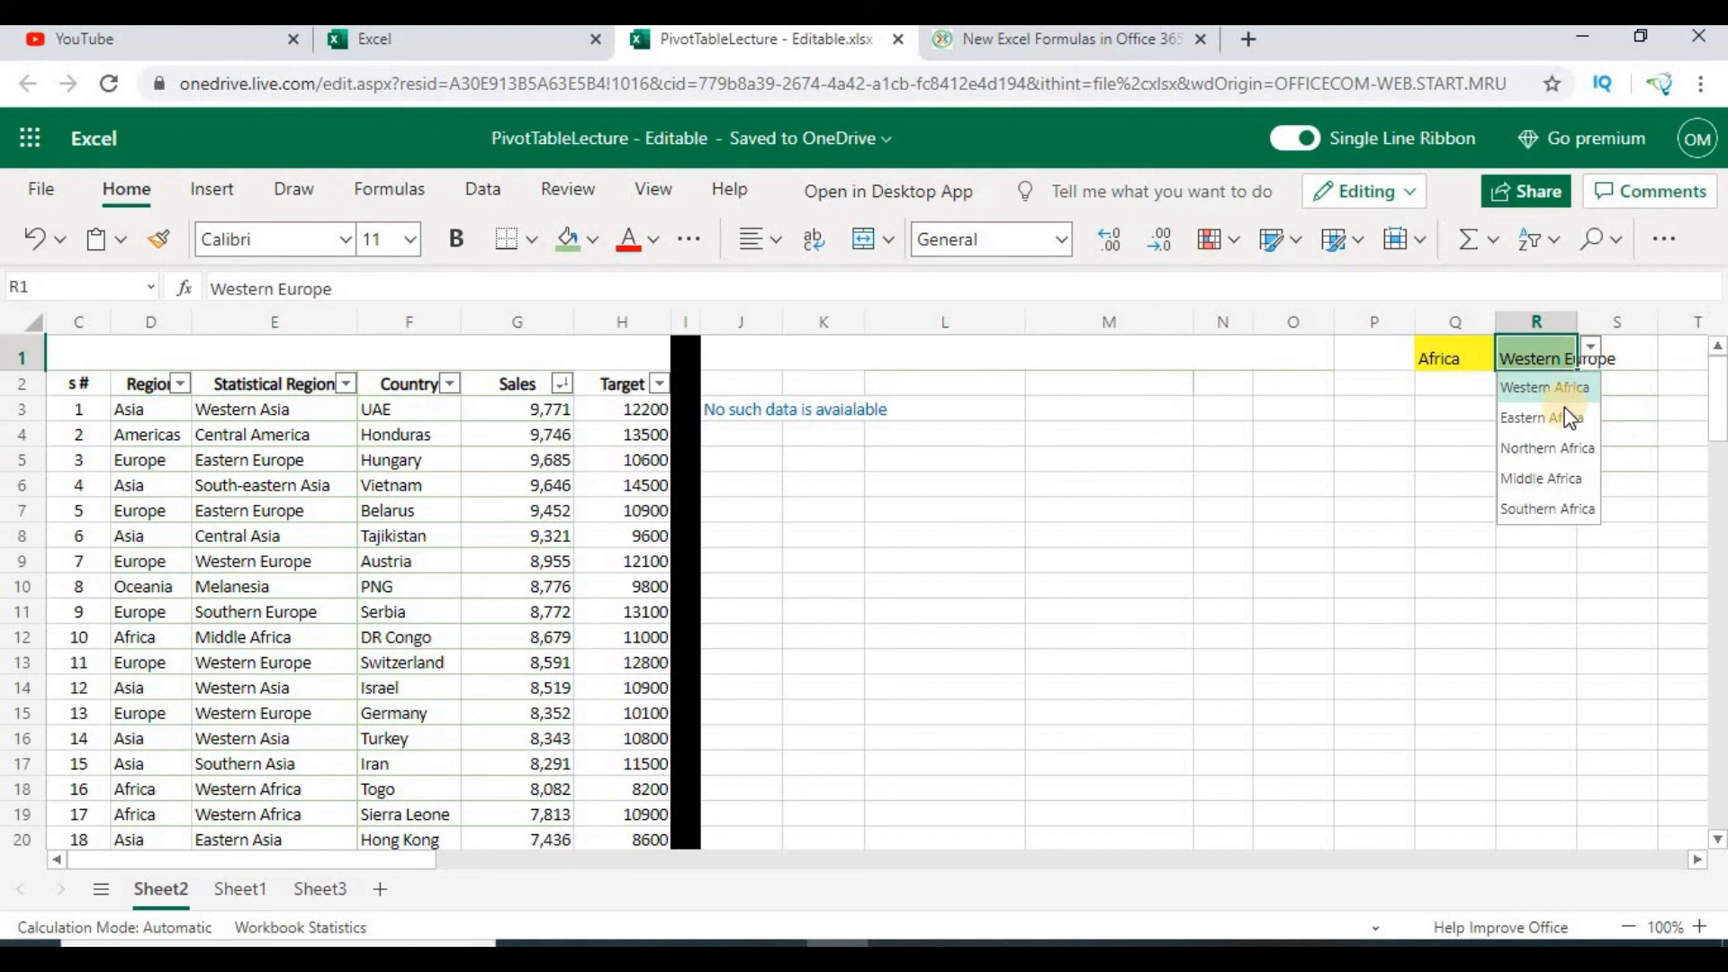
{"action": "left_click", "coordinate": [1558, 391]}
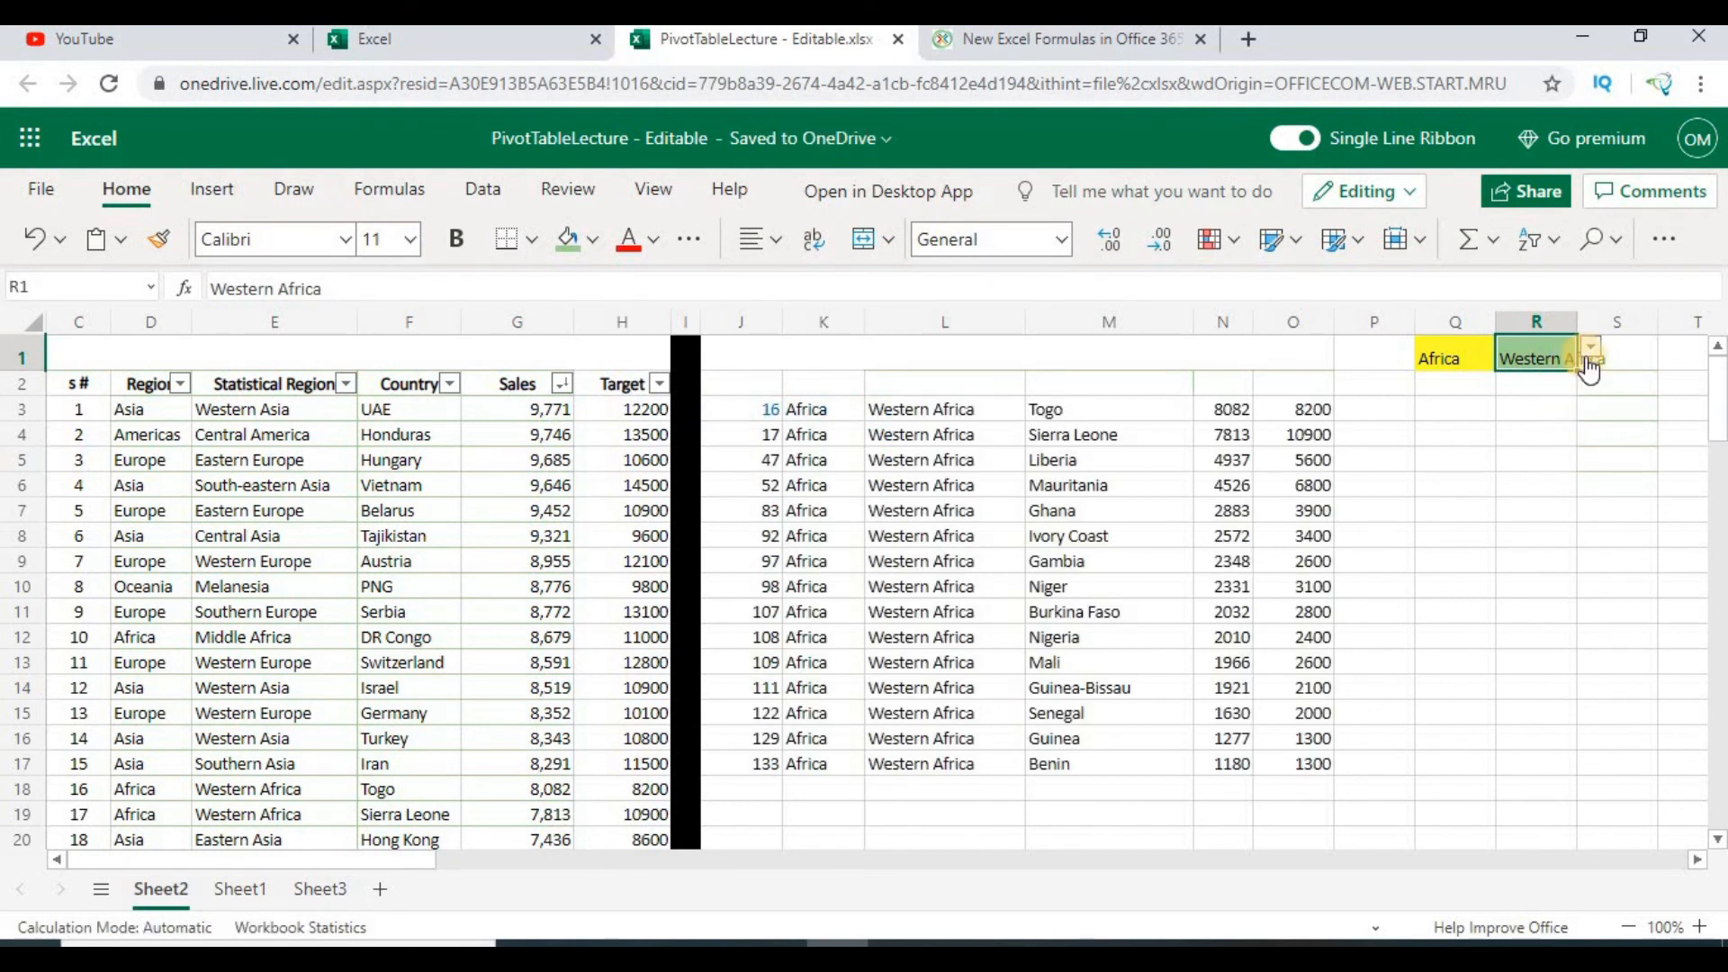
{"action": "left_click", "coordinate": [1588, 350]}
{"action": "left_click", "coordinate": [1565, 409]}
Step: Change the region criterion in Q1 to Oceania, leaving the statistical region criterion as it is
{"action": "left_click", "coordinate": [1481, 356]}
{"action": "left_click", "coordinate": [1506, 351]}
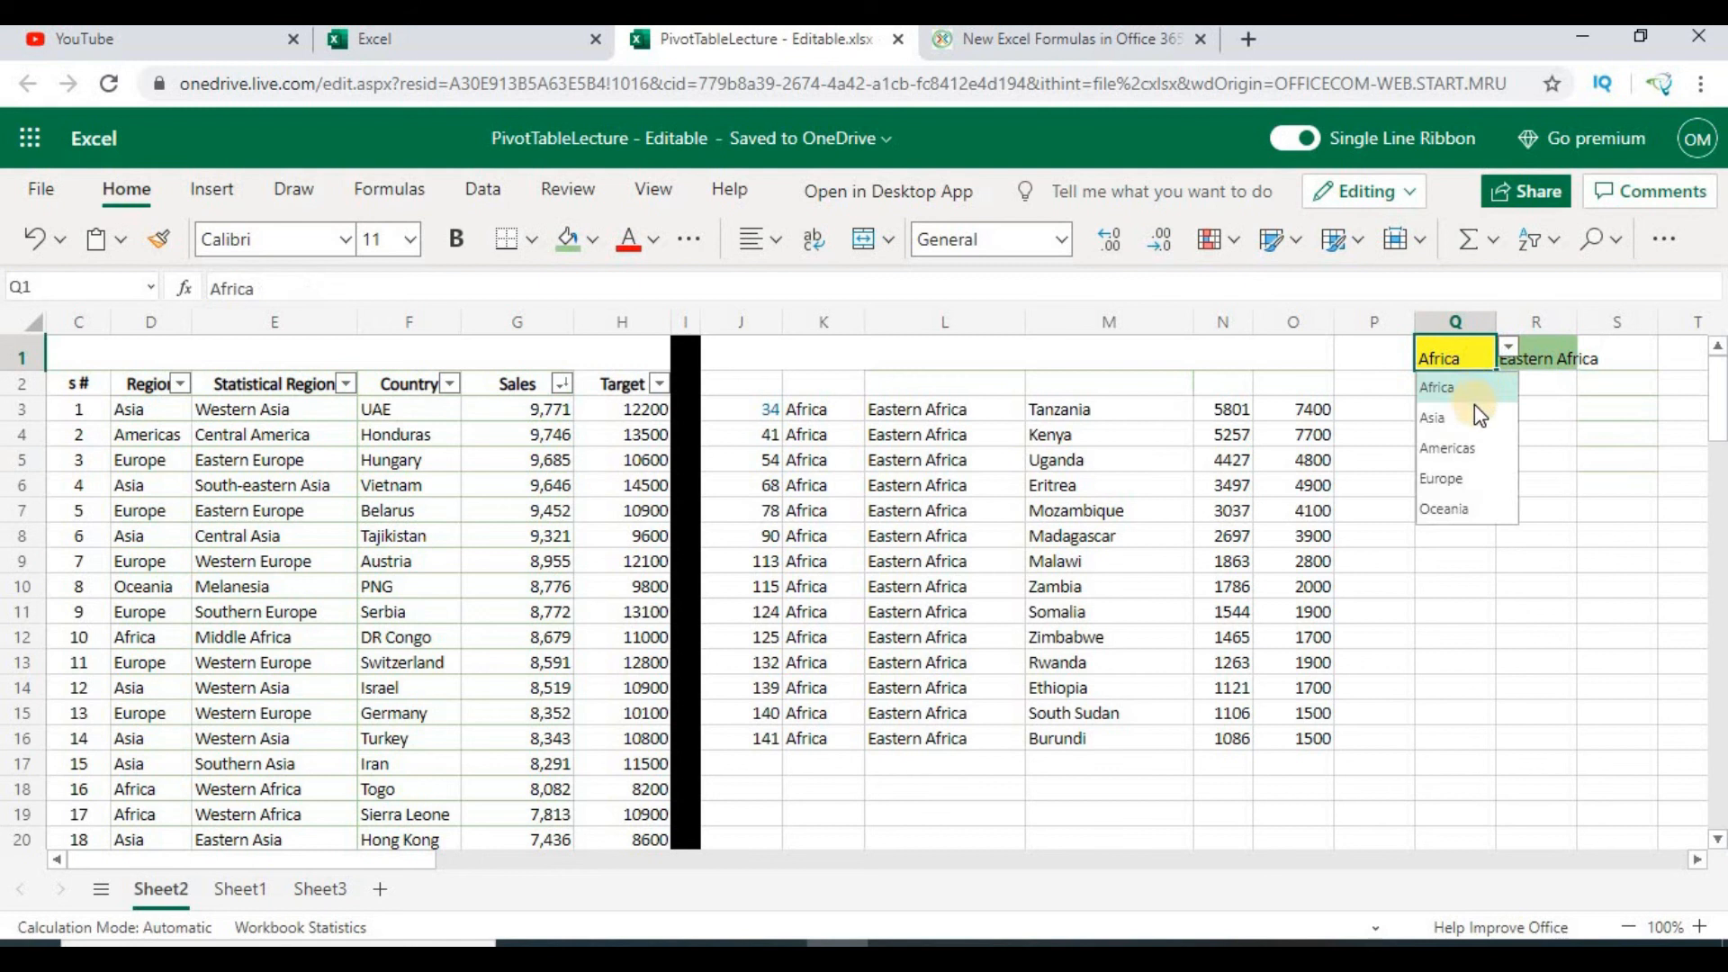
{"action": "left_click", "coordinate": [1446, 510]}
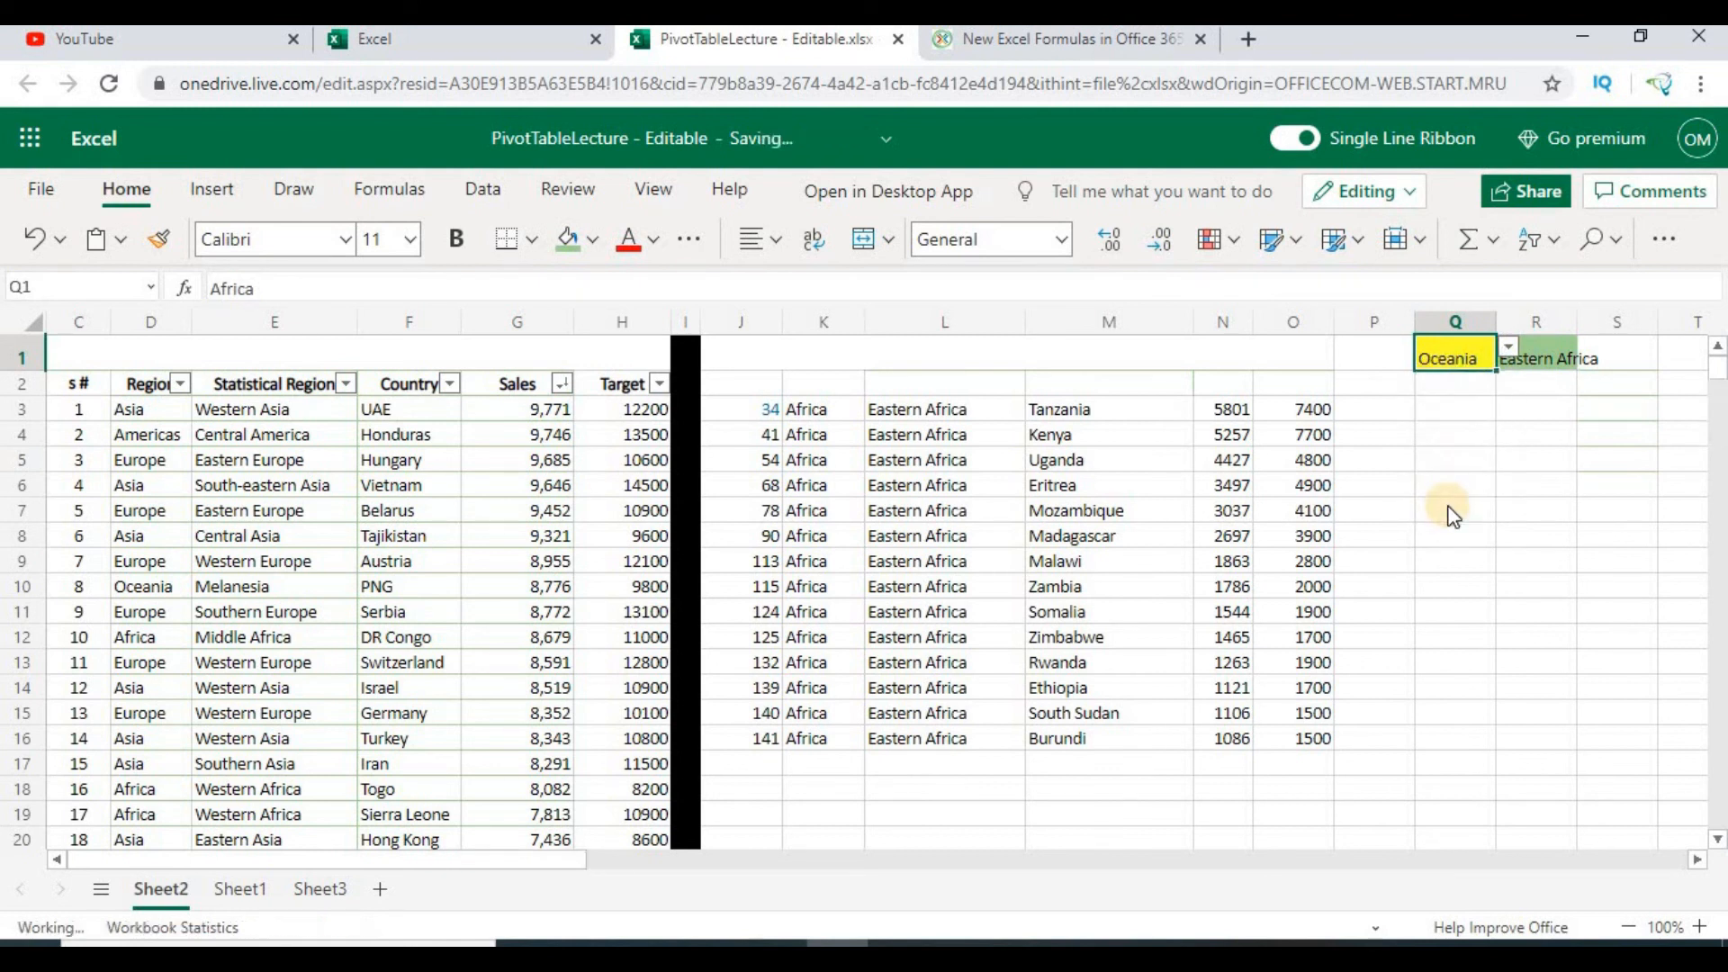